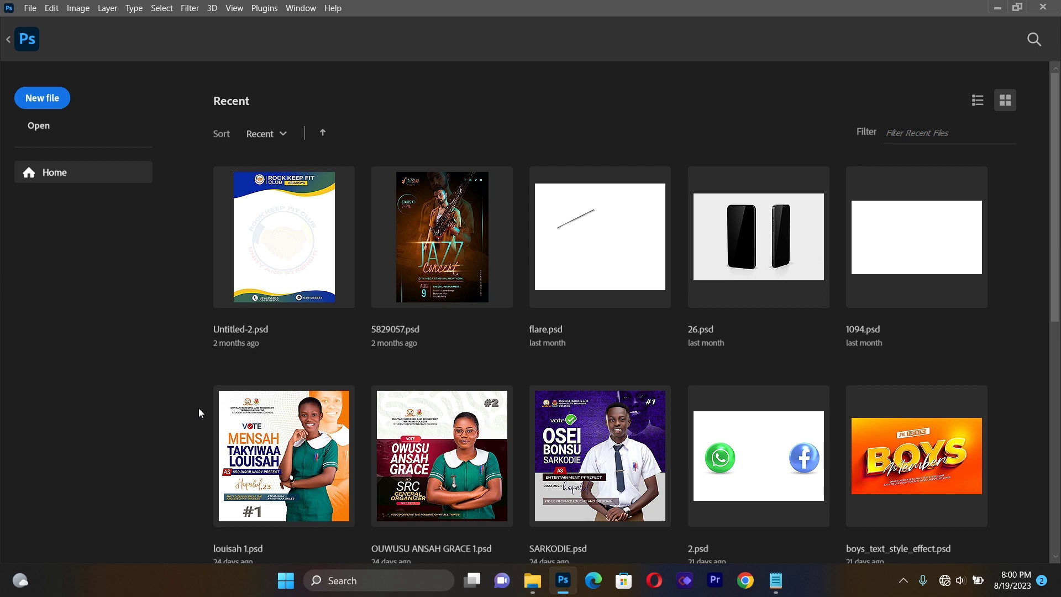
# Create a new 2000 x 1100 px document at 300 ppi with a white background, named label
pyautogui.click(57, 99)
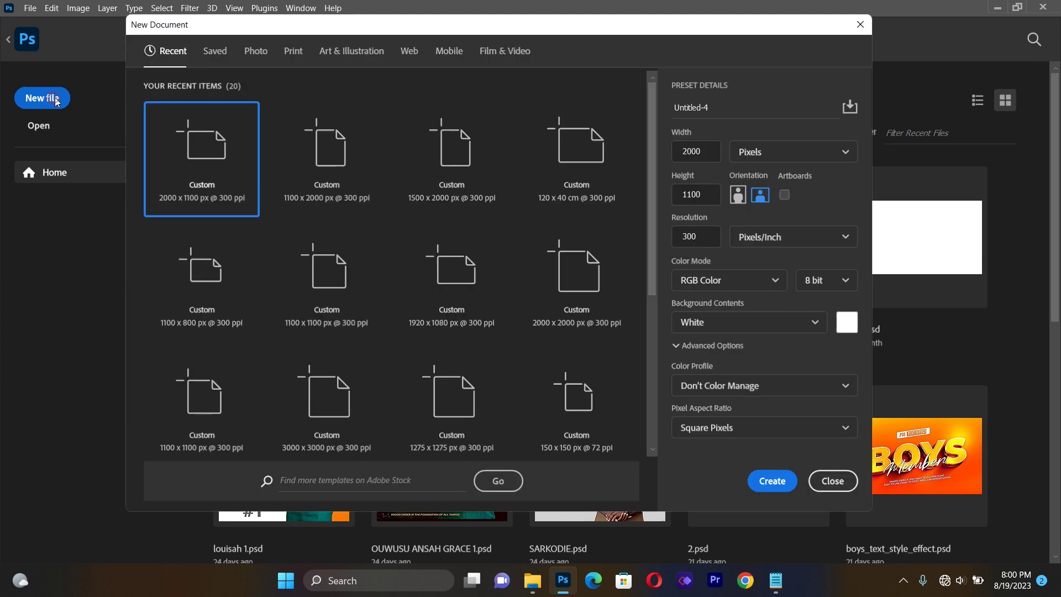
pyautogui.click(730, 108)
pyautogui.press('BackSpace')
pyautogui.press('BackSpace')
pyautogui.press('BackSpace')
pyautogui.press('BackSpace')
pyautogui.press('BackSpace')
pyautogui.press('BackSpace')
pyautogui.press('BackSpace')
pyautogui.press('BackSpace')
pyautogui.press('BackSpace')
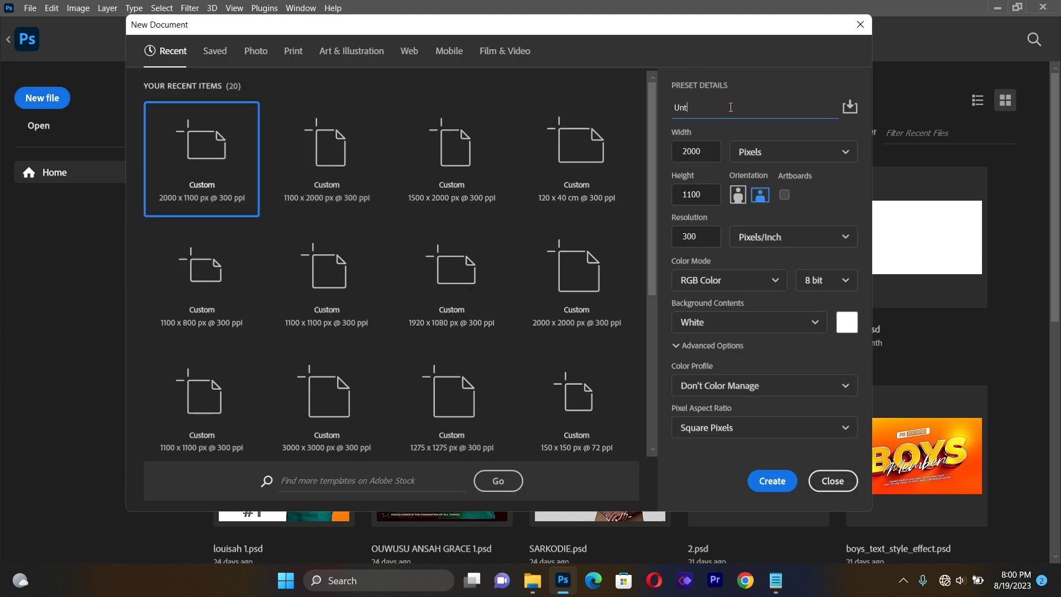
pyautogui.write('label')
pyautogui.click(705, 152)
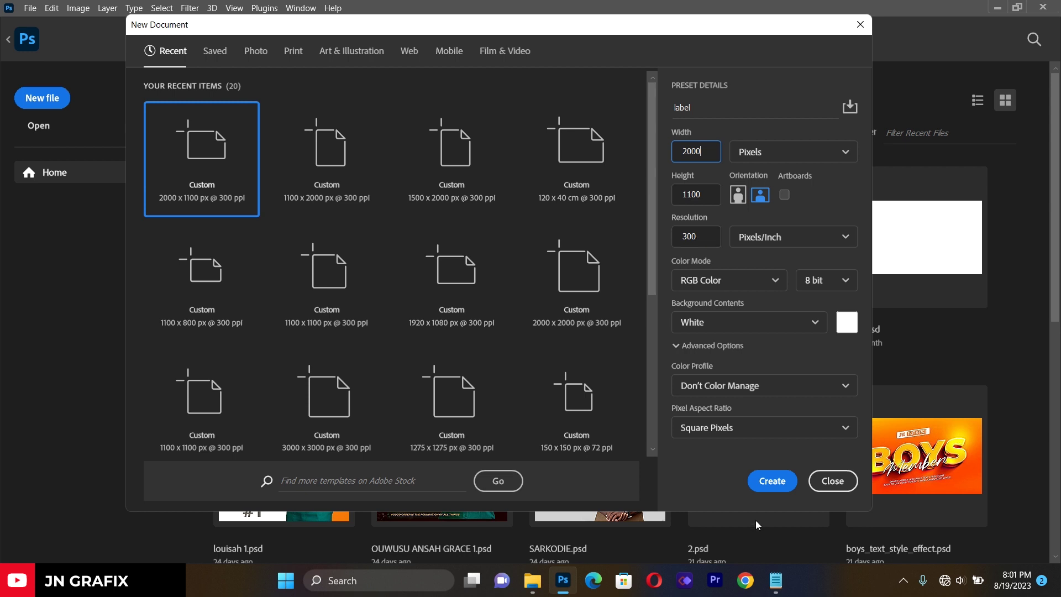
pyautogui.click(753, 485)
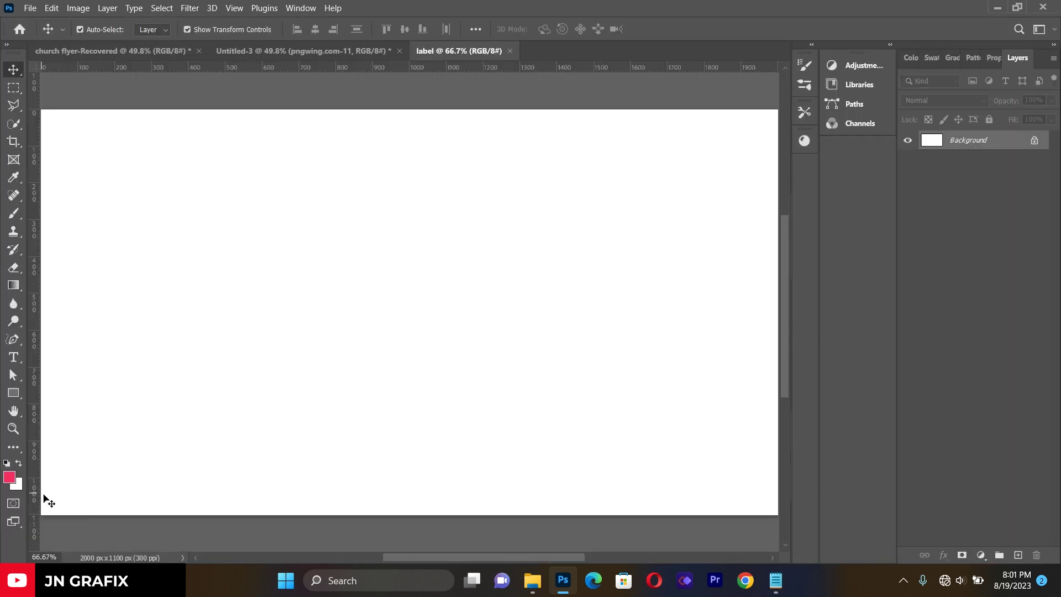
# Add a guide layout with 2 columns, 2 rows, 20 px gutters and 100 px margins on all sides
pyautogui.click(14, 429)
pyautogui.moveTo(369, 316); pyautogui.dragTo(356, 336)
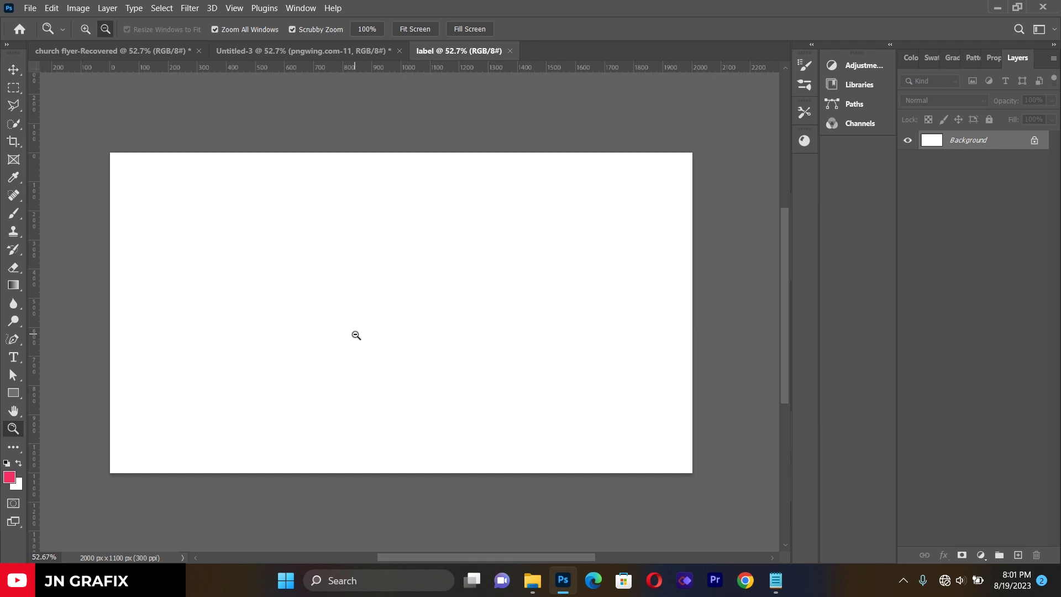
pyautogui.click(235, 9)
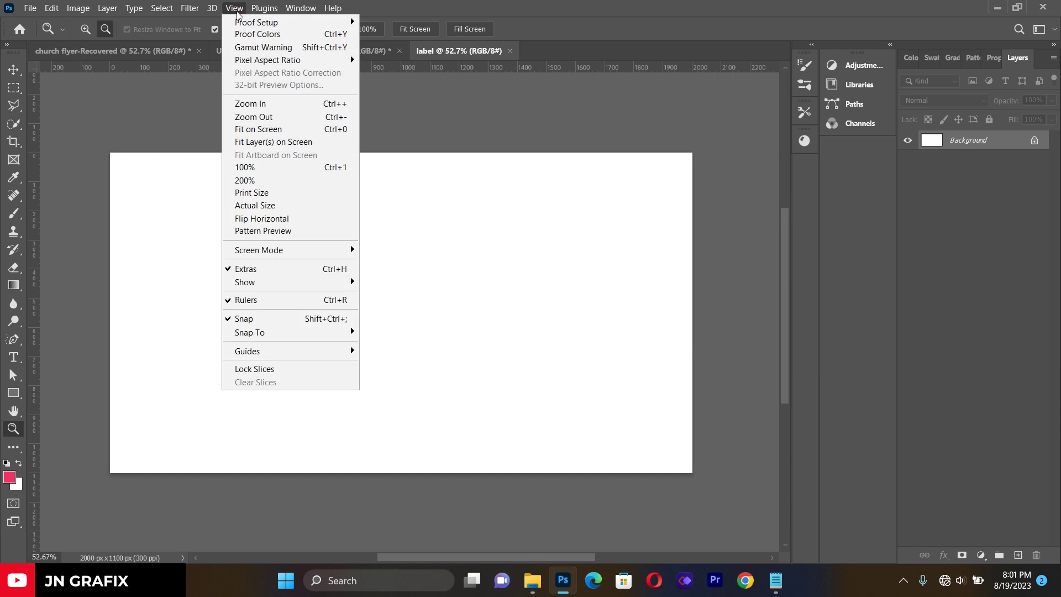
pyautogui.click(271, 352)
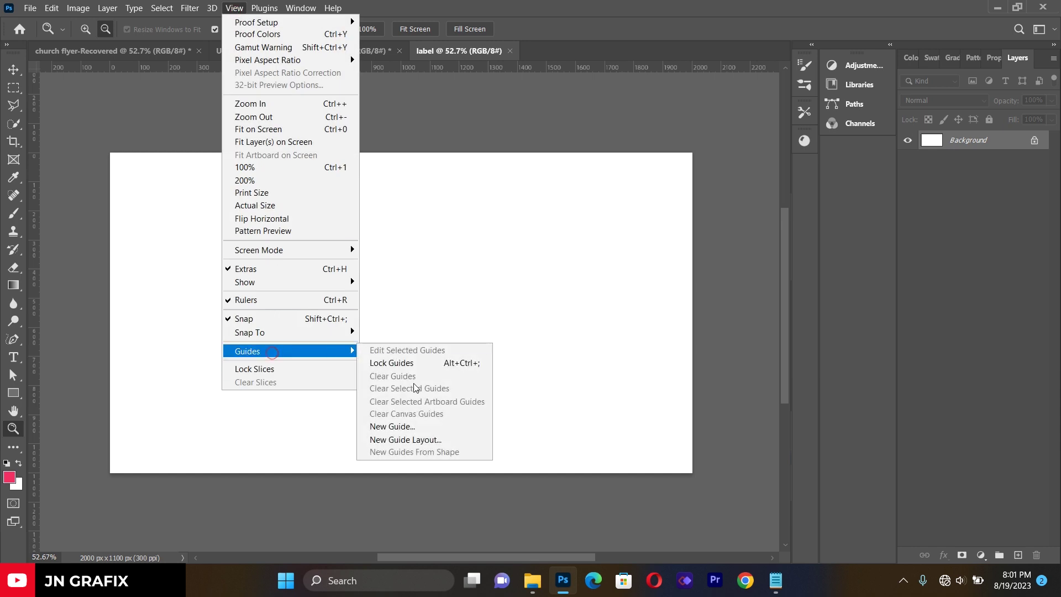
pyautogui.click(415, 439)
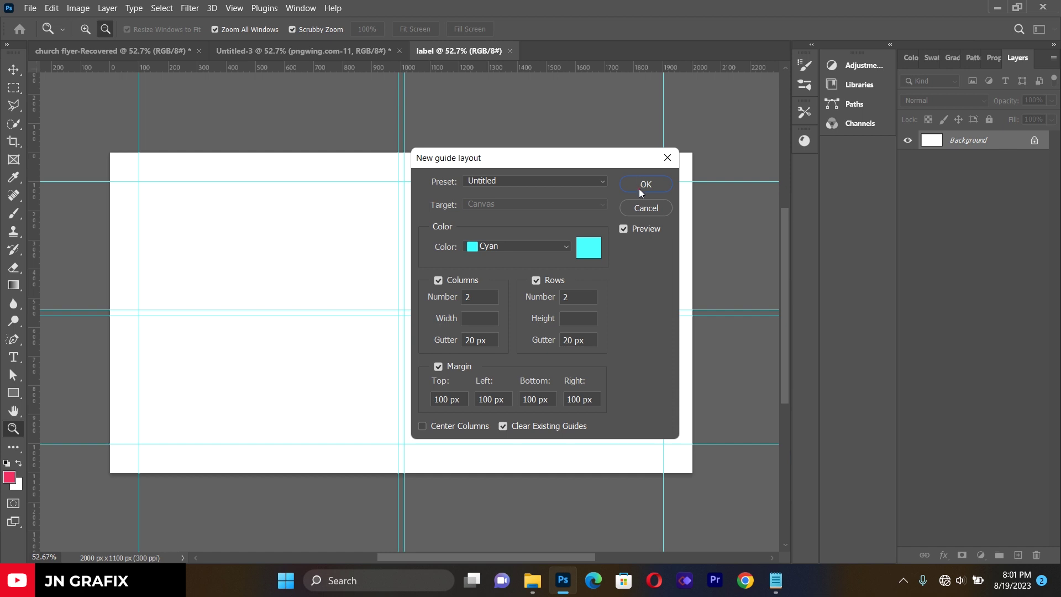
pyautogui.click(641, 186)
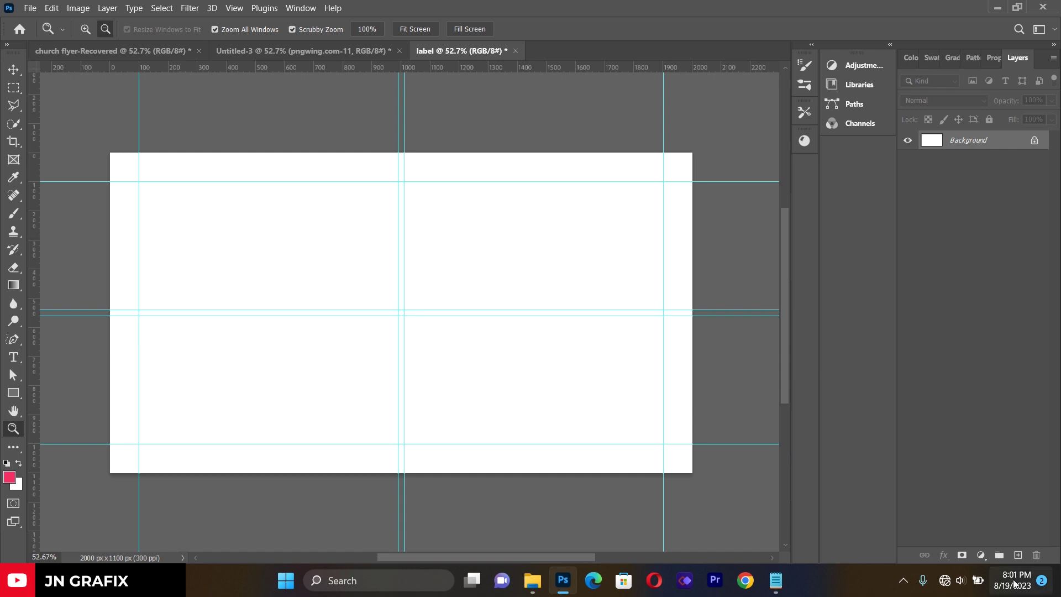
# Set the foreground color to dark red #7c0222
pyautogui.press('i')
pyautogui.click(9, 478)
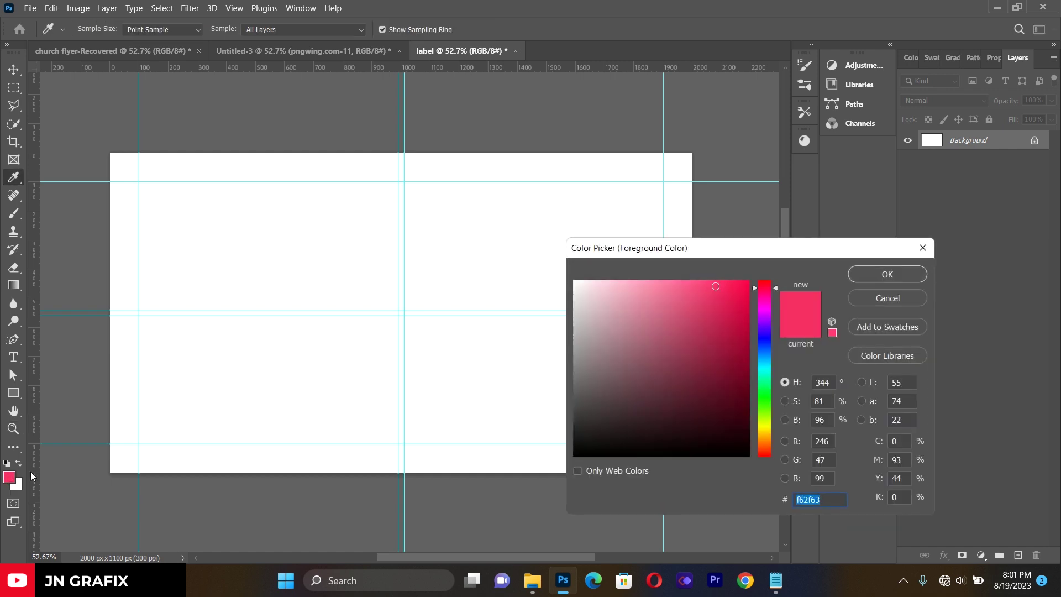
pyautogui.press('BackSpace')
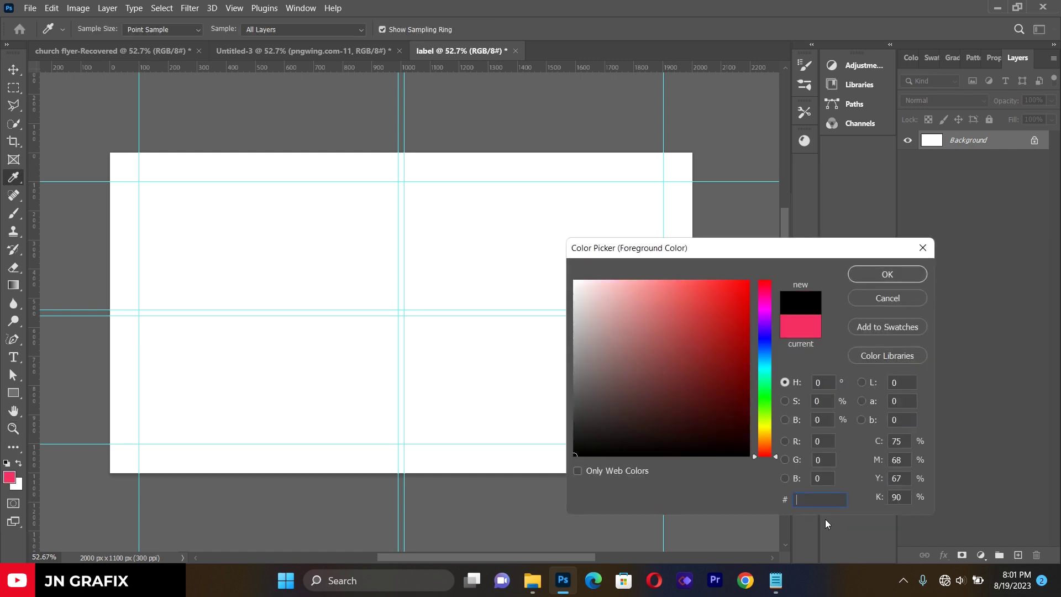
pyautogui.write('7')
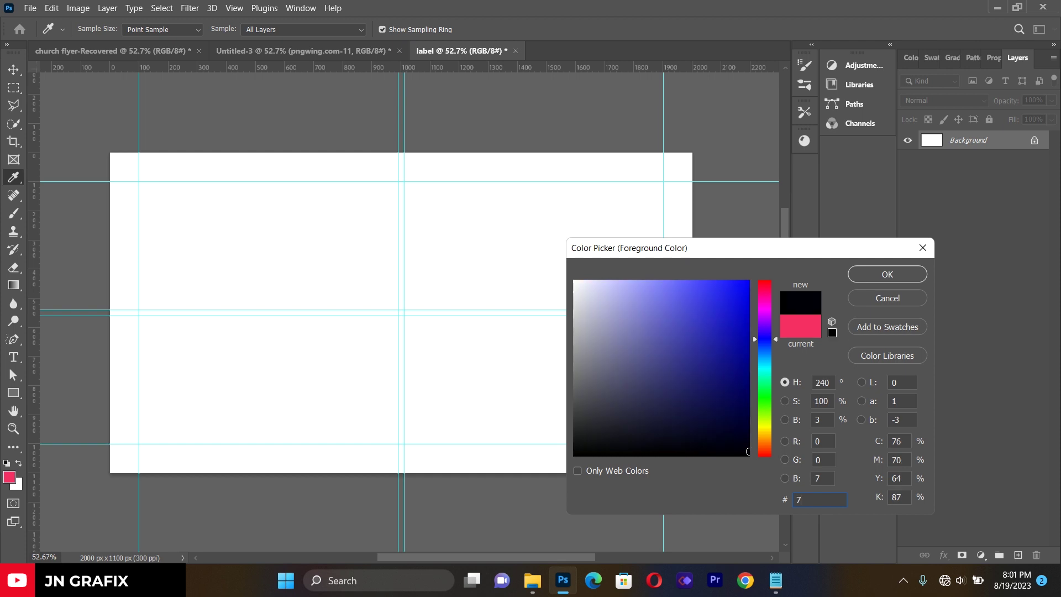
pyautogui.write('c')
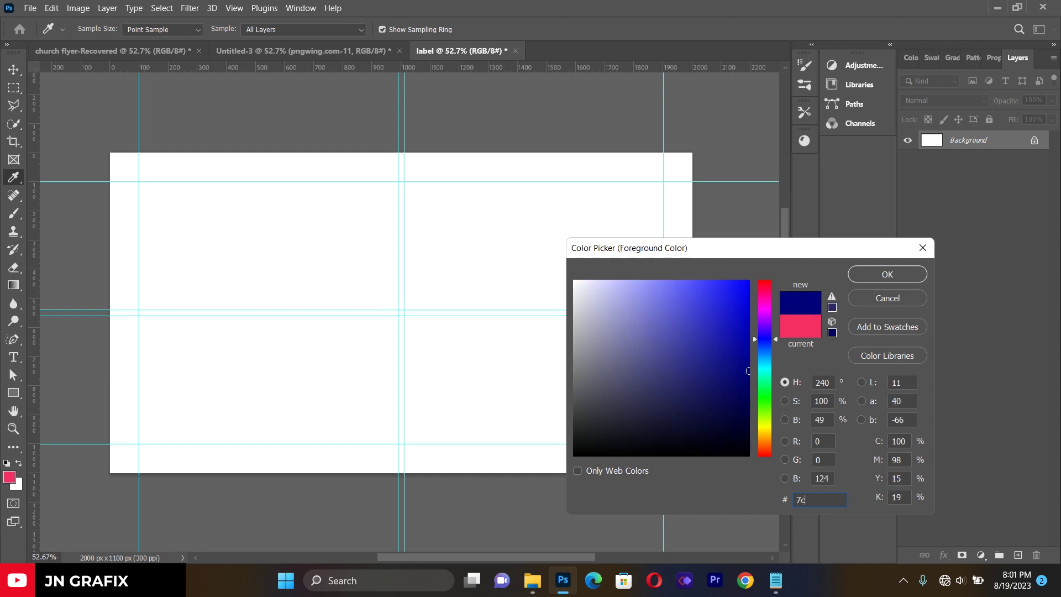
pyautogui.write('0222')
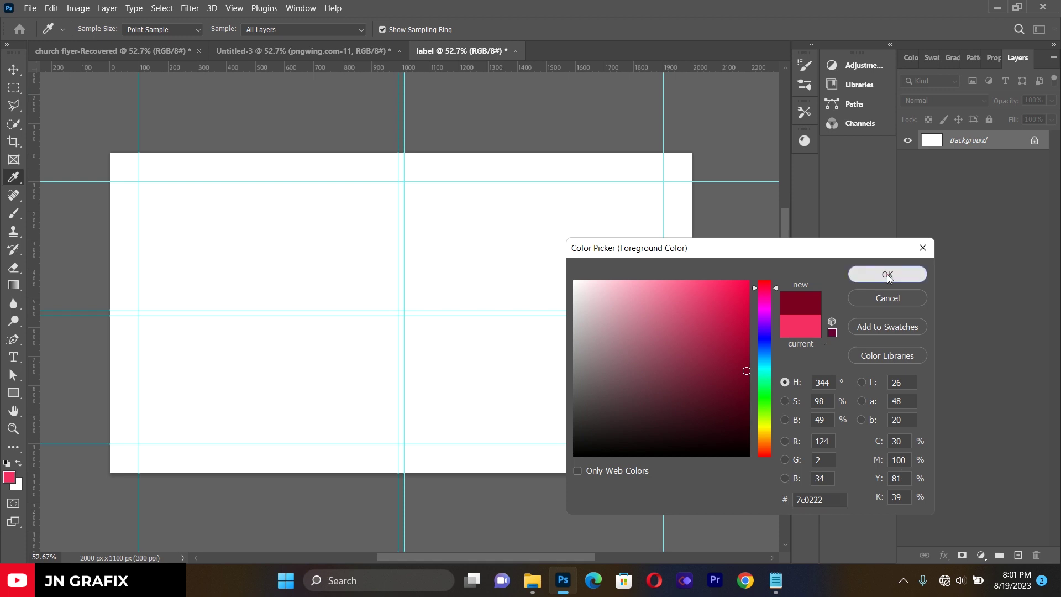
pyautogui.click(887, 274)
# Add a Solid Color fill layer in #7c0222 above the white background
pyautogui.press('z')
pyautogui.click(980, 556)
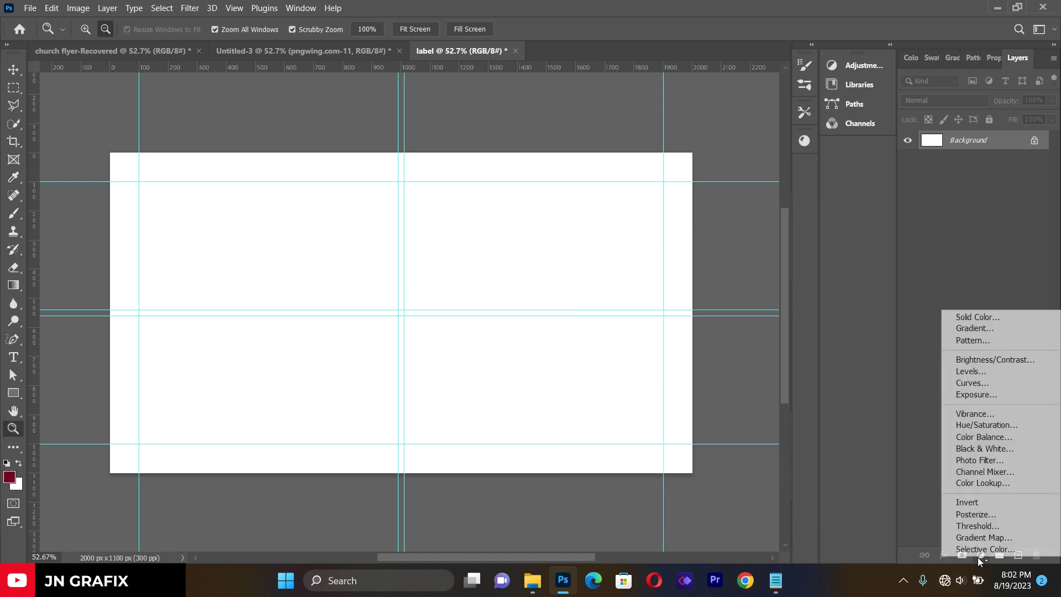
pyautogui.click(976, 319)
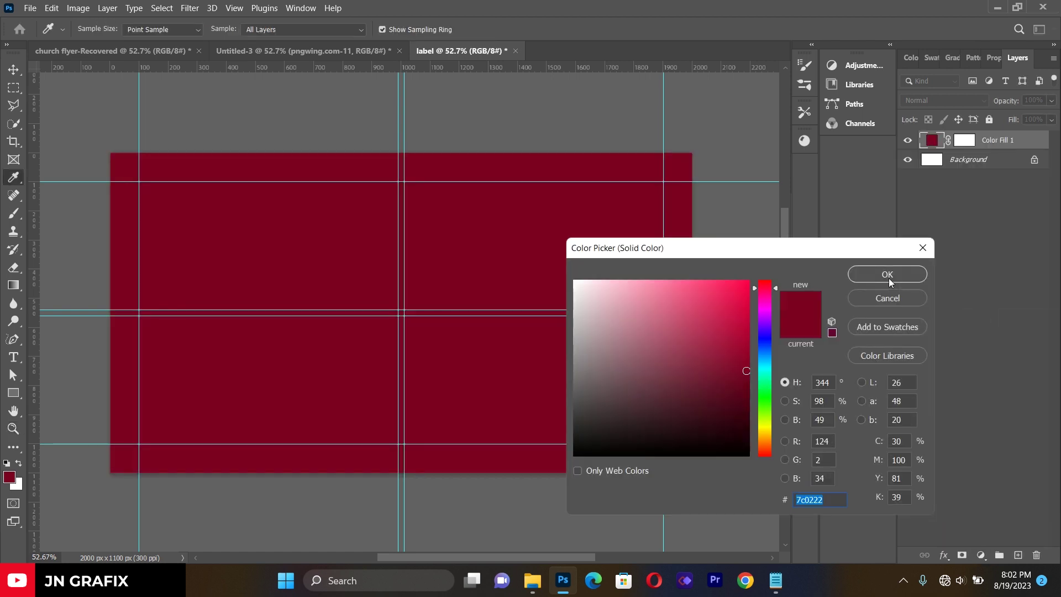
pyautogui.click(891, 278)
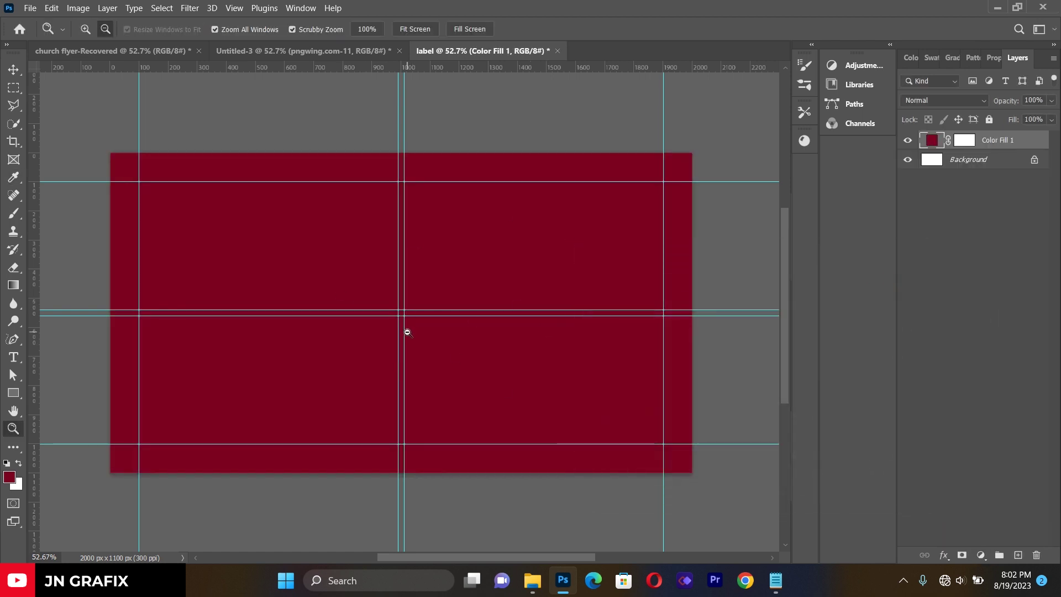
# Set the foreground color to pinkish red #f62f63
pyautogui.click(9, 478)
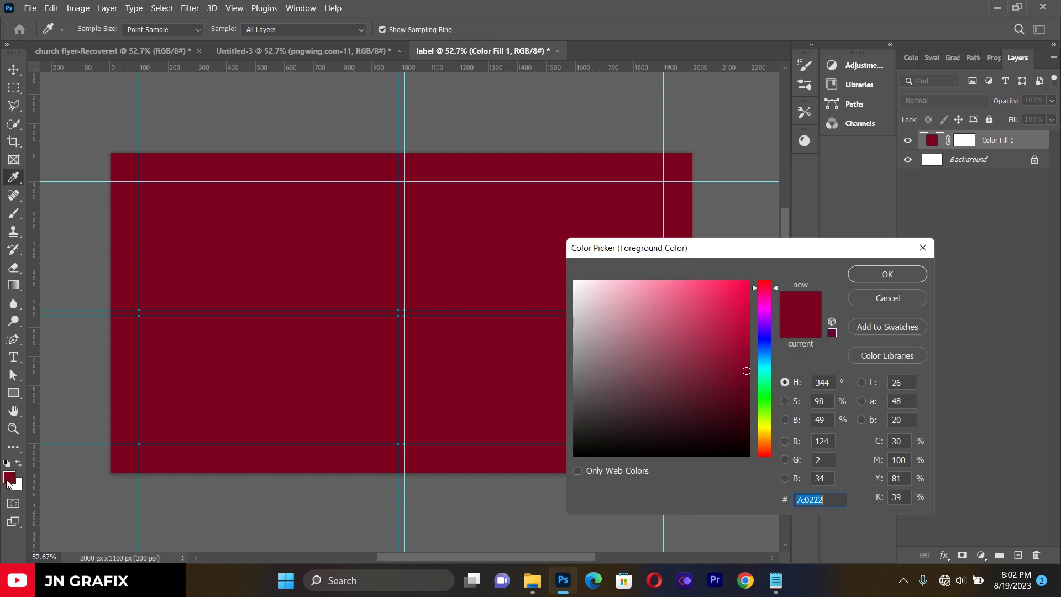
pyautogui.press('BackSpace')
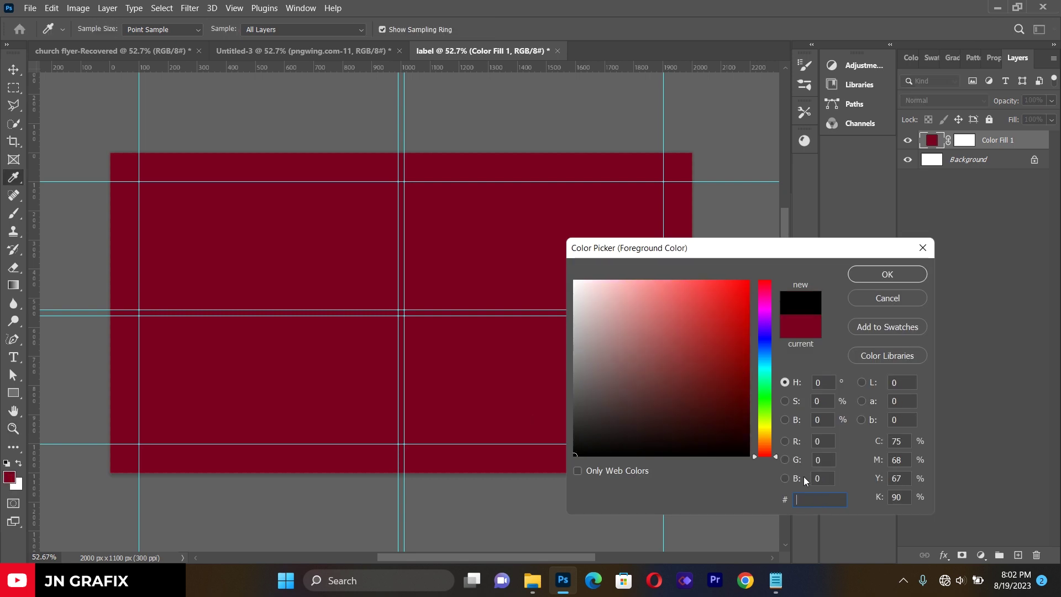
pyautogui.write('f')
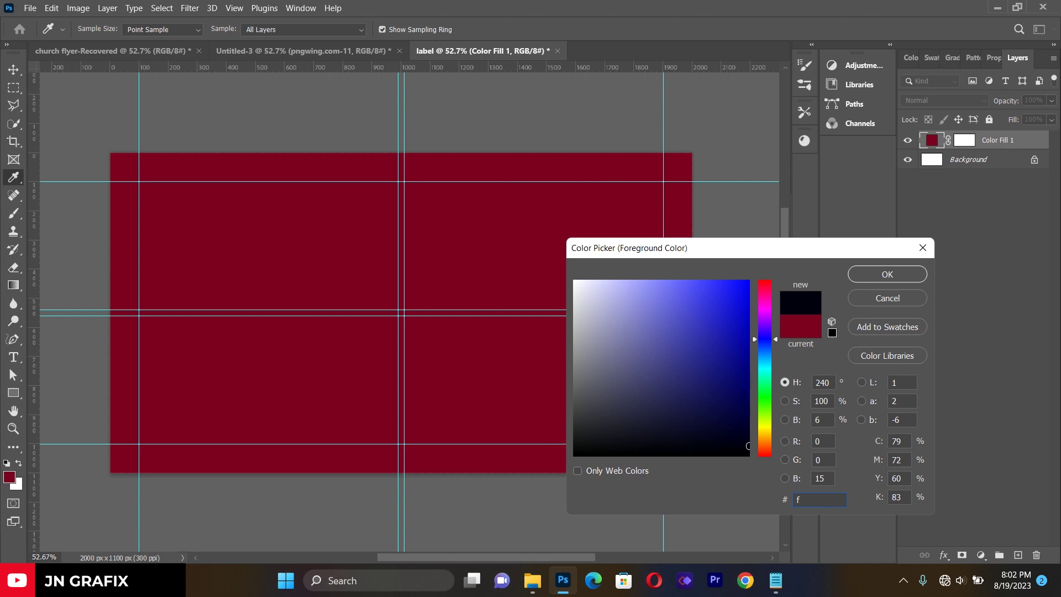
pyautogui.write('62')
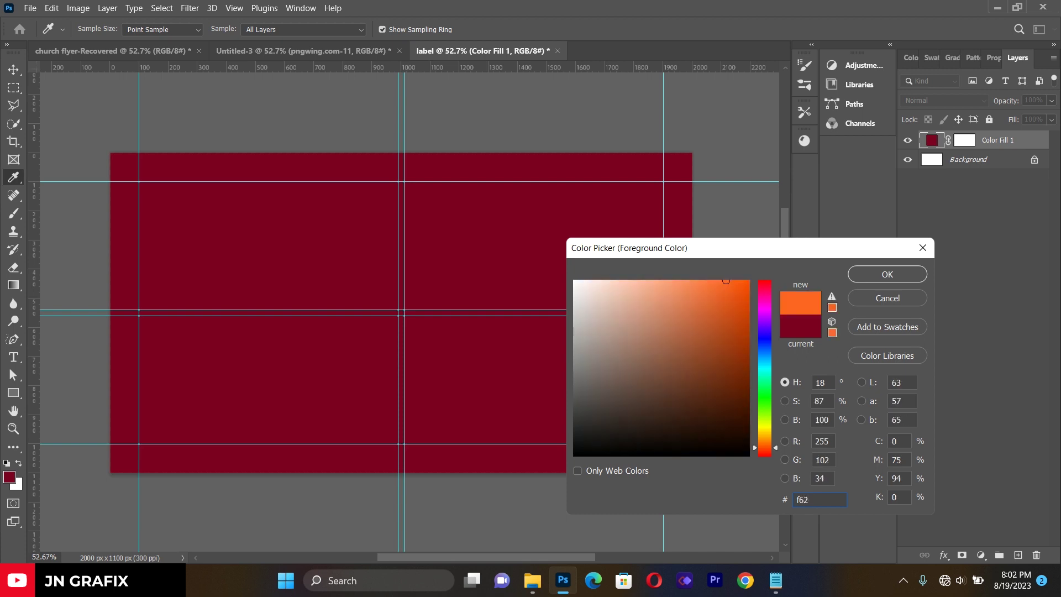
pyautogui.write('f')
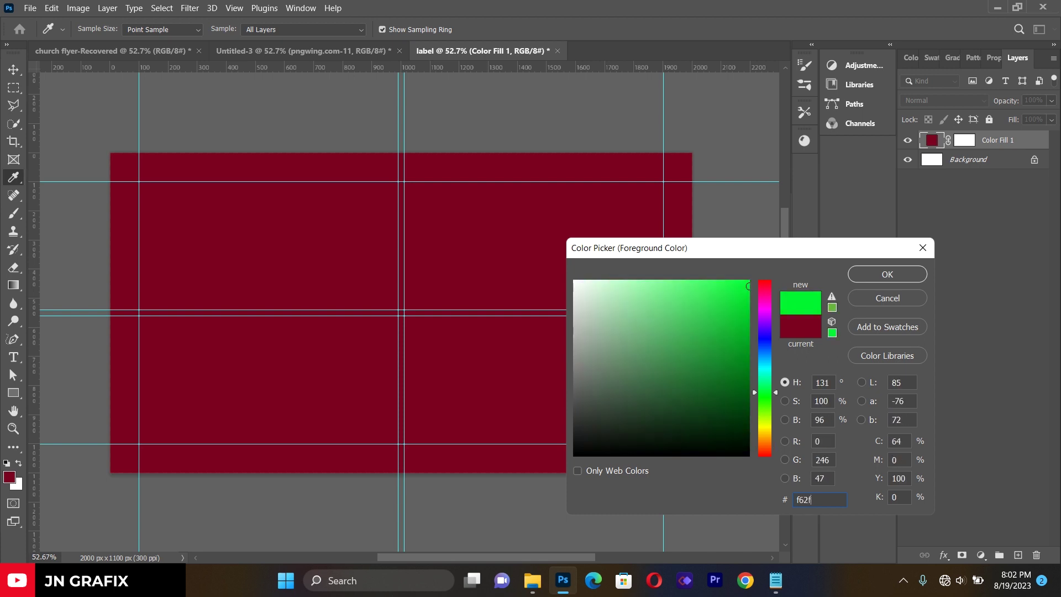
pyautogui.write('6')
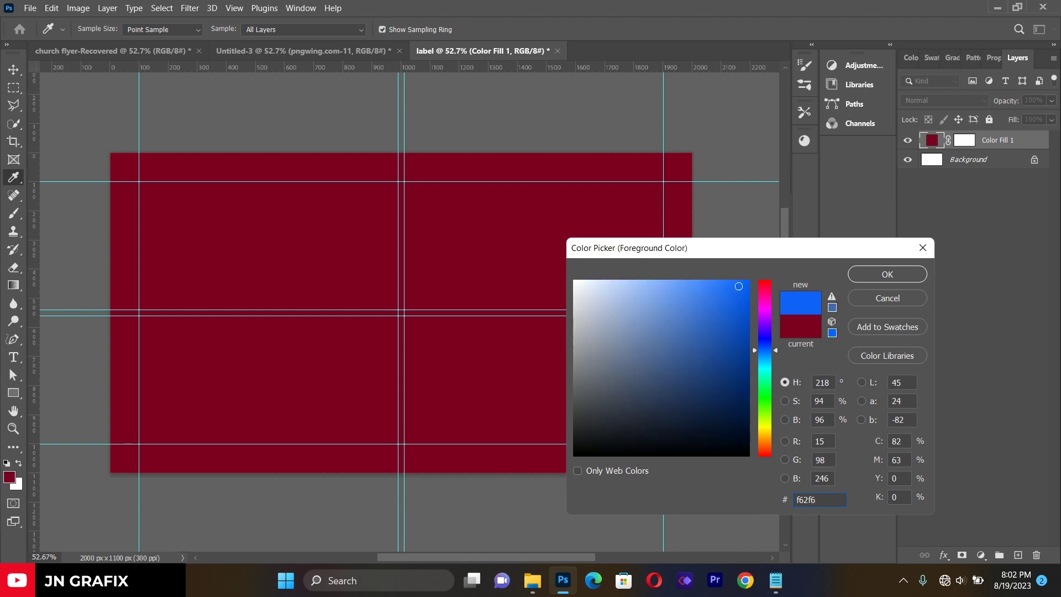
pyautogui.write('3')
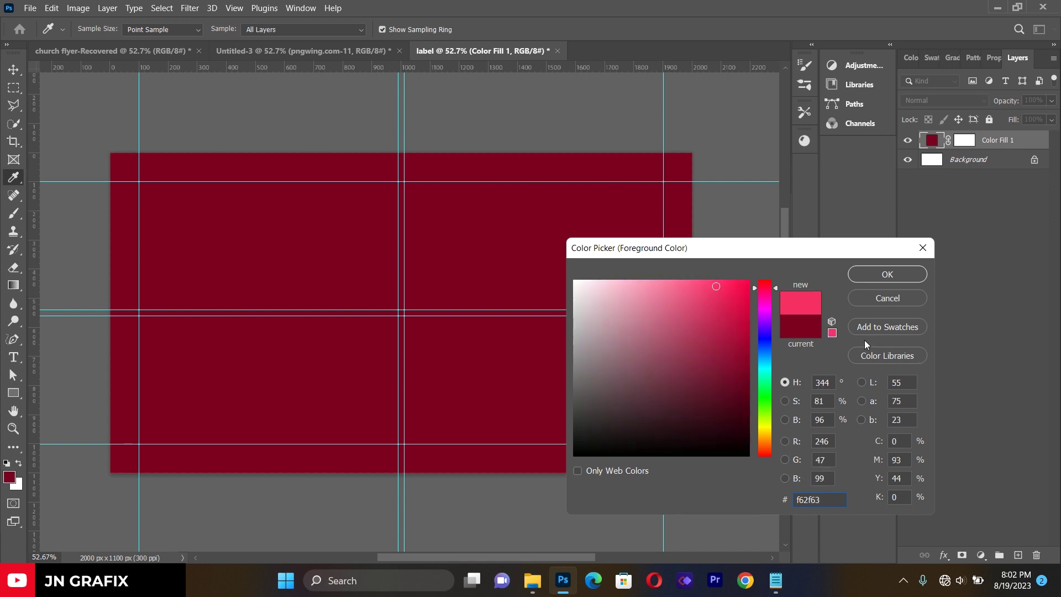
pyautogui.click(864, 274)
# Add a Gradient fill layer from the foreground color to transparent, with Radial style and an angle of about 60°
pyautogui.press('z')
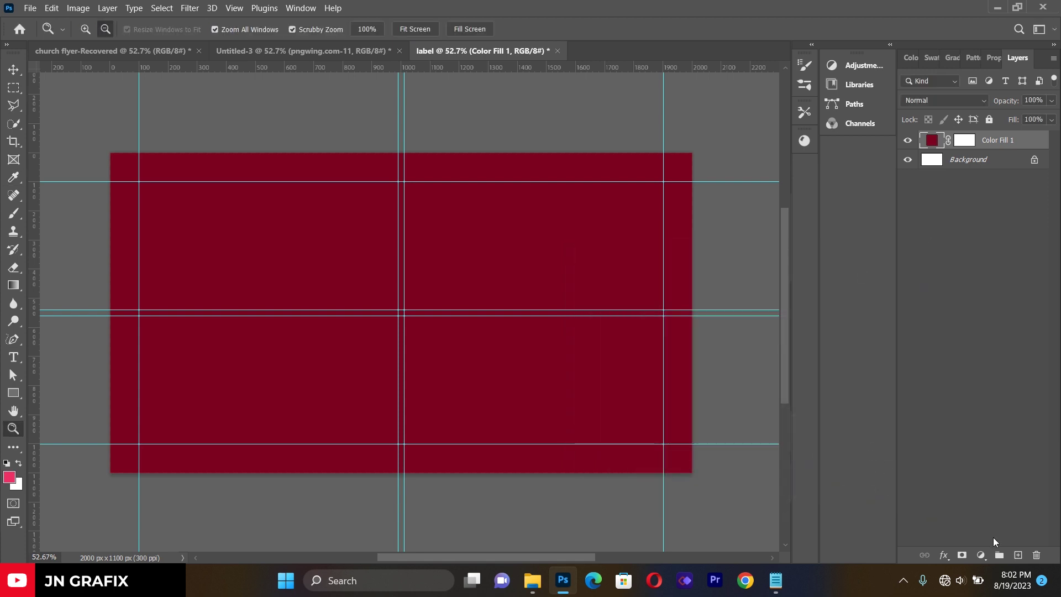
pyautogui.click(981, 555)
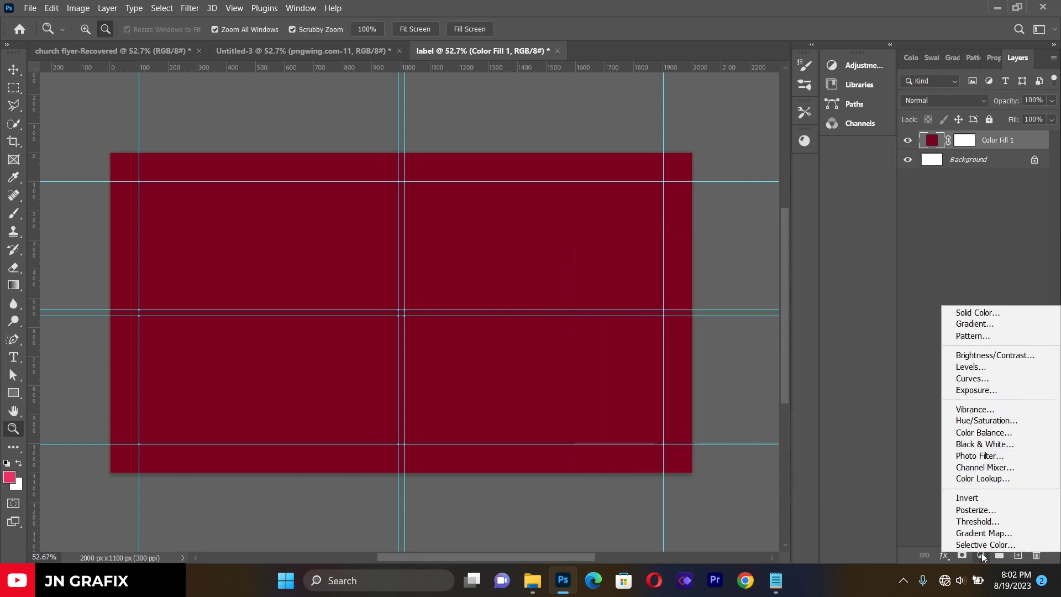
pyautogui.click(971, 329)
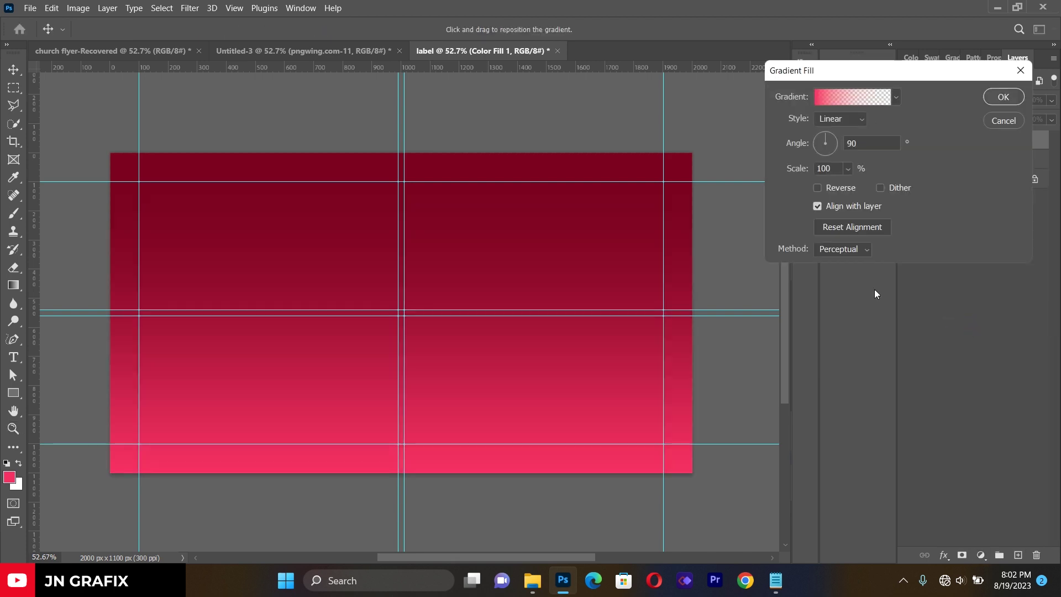
pyautogui.click(825, 120)
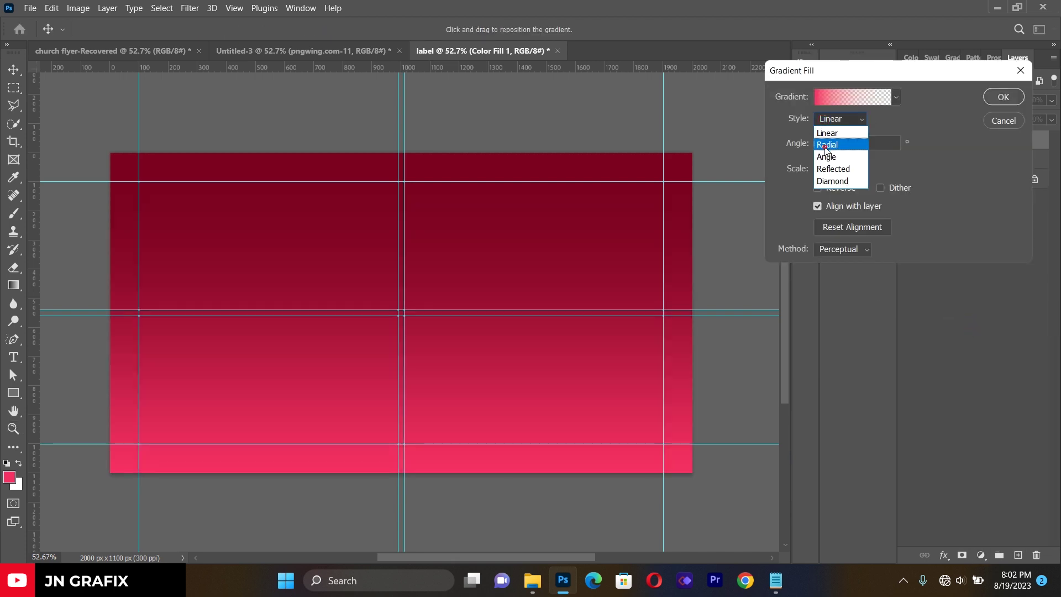
pyautogui.click(826, 145)
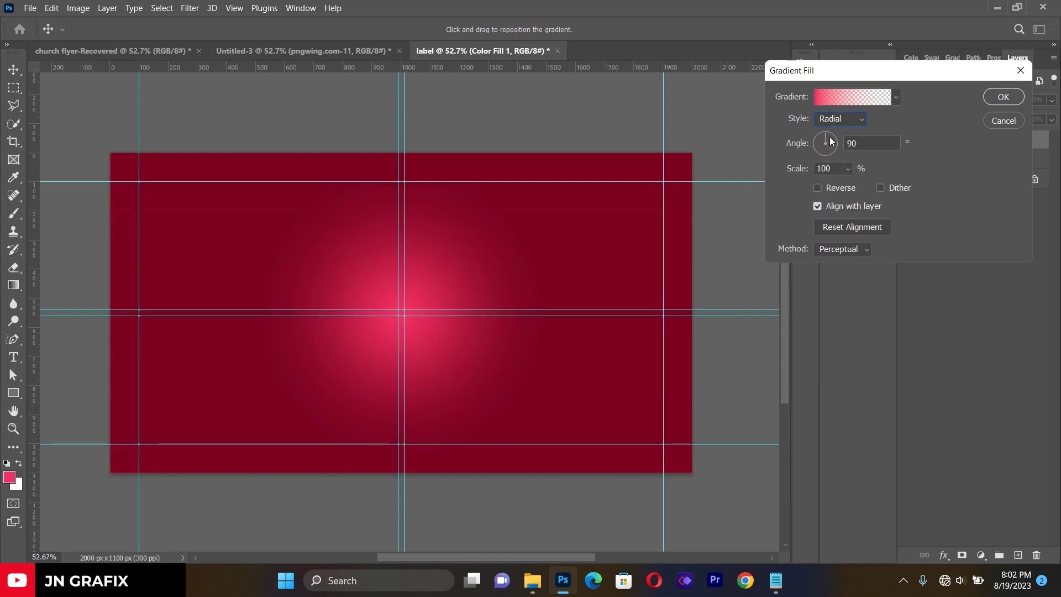
pyautogui.click(830, 138)
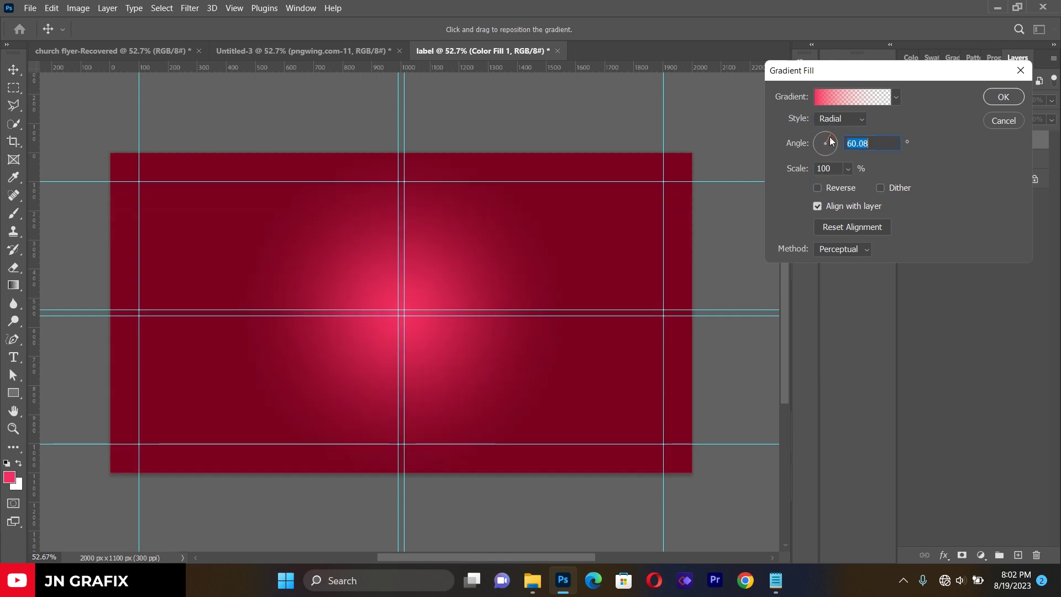
# Move the gradient's 100% opacity stop to location 27% and apply the gradient fill
pyautogui.click(837, 97)
pyautogui.moveTo(741, 378); pyautogui.dragTo(818, 378)
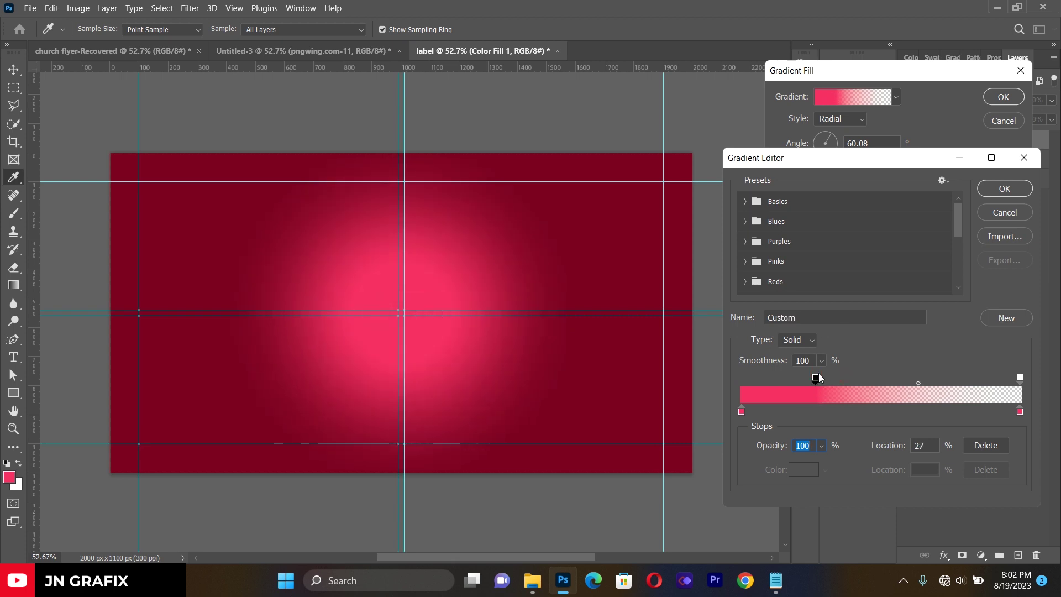
pyautogui.click(992, 191)
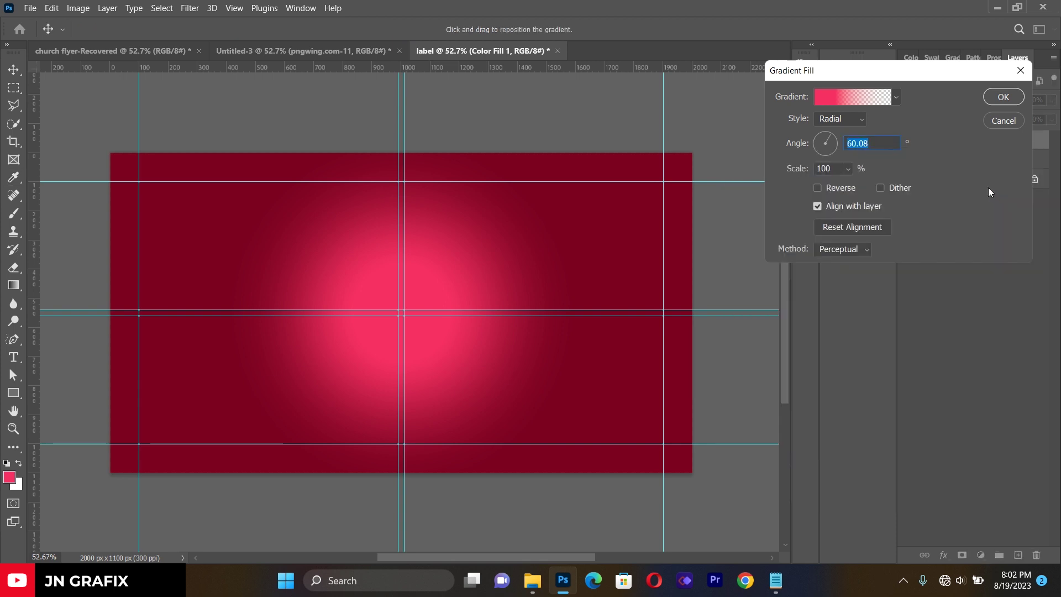
pyautogui.click(995, 98)
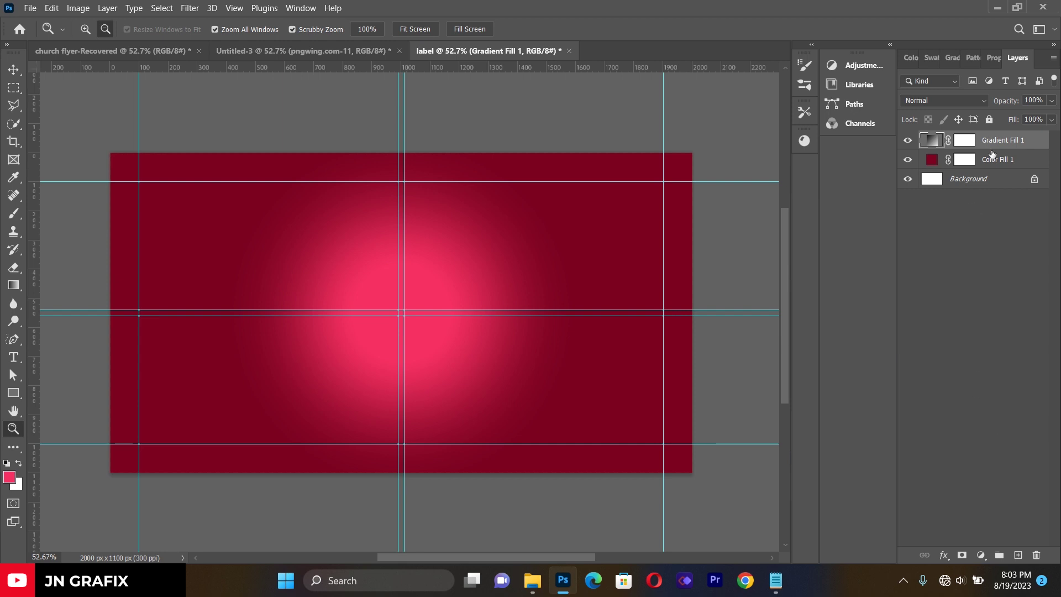
# Add an Exposure adjustment layer above the radial gradient fill layer
pyautogui.click(980, 554)
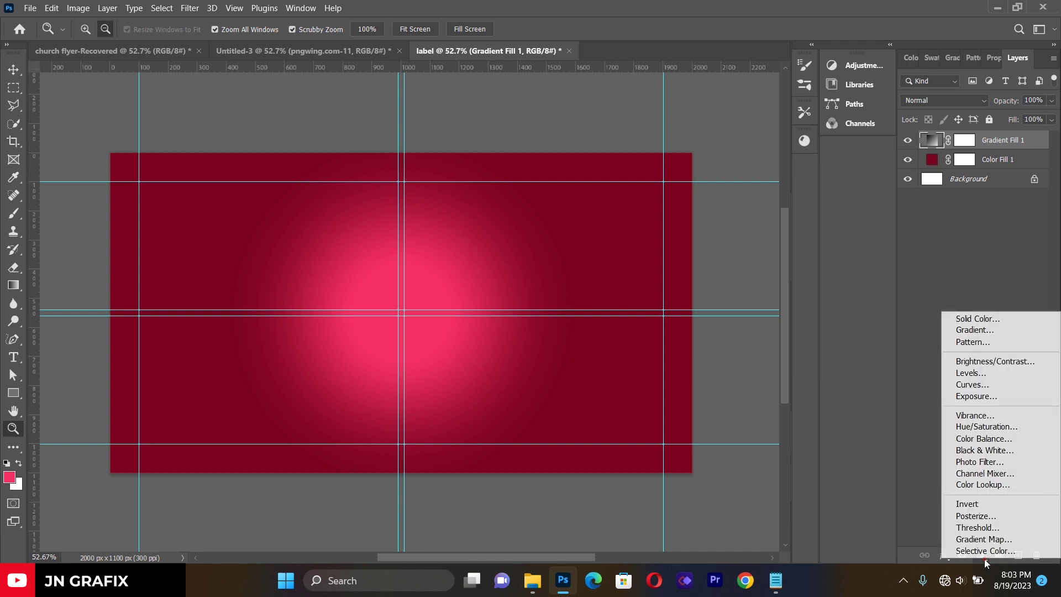
pyautogui.click(971, 396)
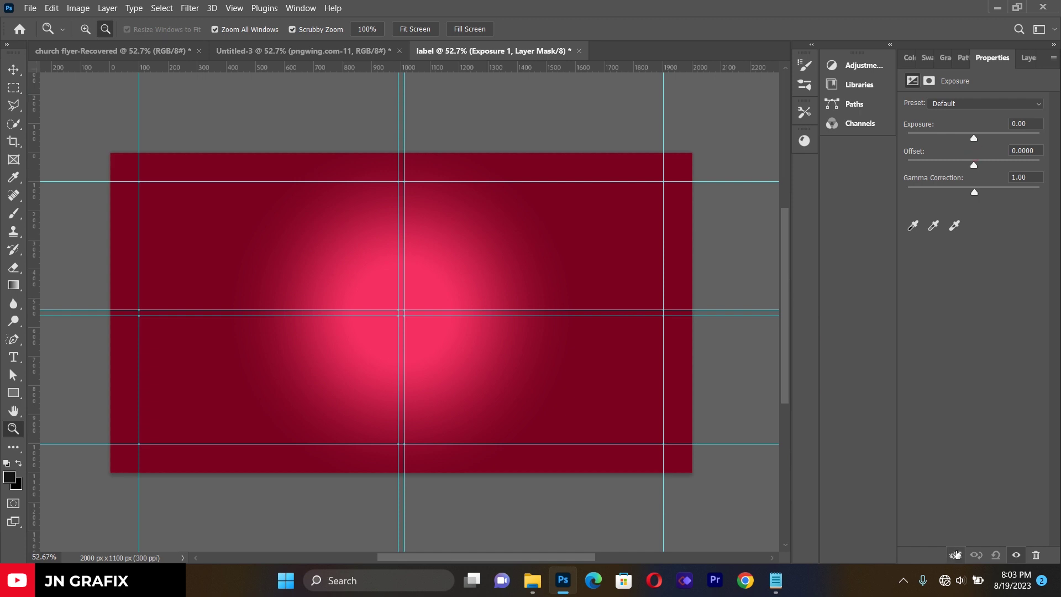
pyautogui.moveTo(973, 139); pyautogui.dragTo(973, 143)
pyautogui.click(1028, 58)
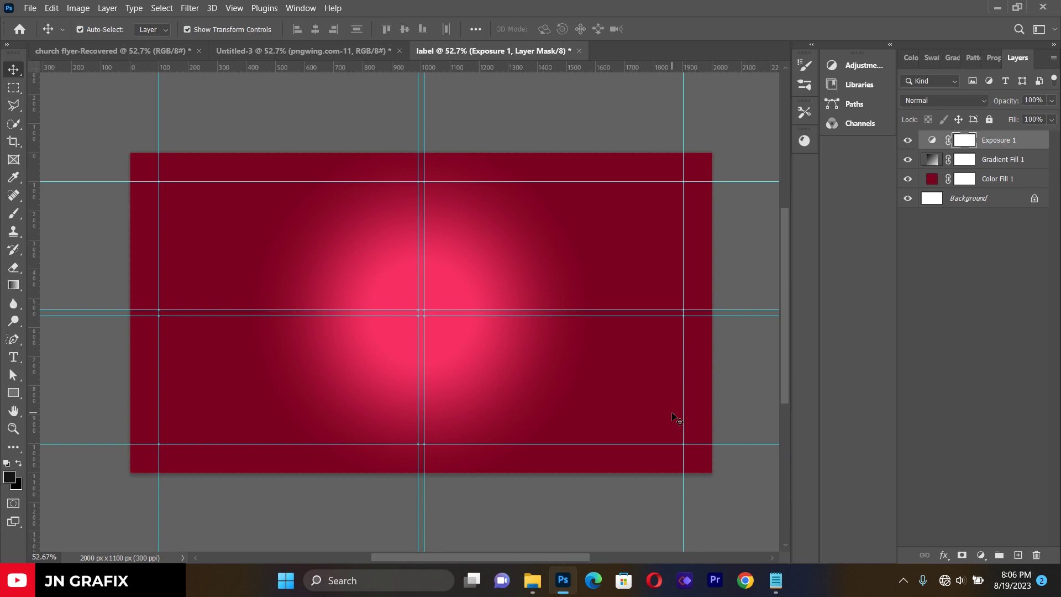
# Place the dark red texture image 84250112bda5f4d128b134545fe94e9b.jpg as a linked file and rotate it about 90°
pyautogui.click(30, 8)
pyautogui.click(76, 271)
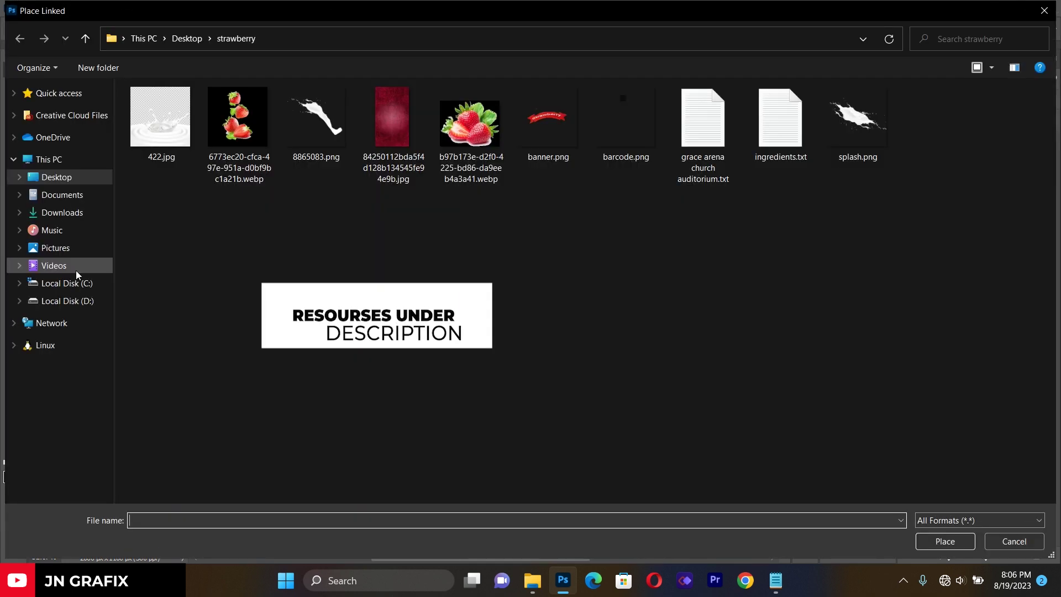
pyautogui.click(379, 141)
pyautogui.doubleClick(379, 142)
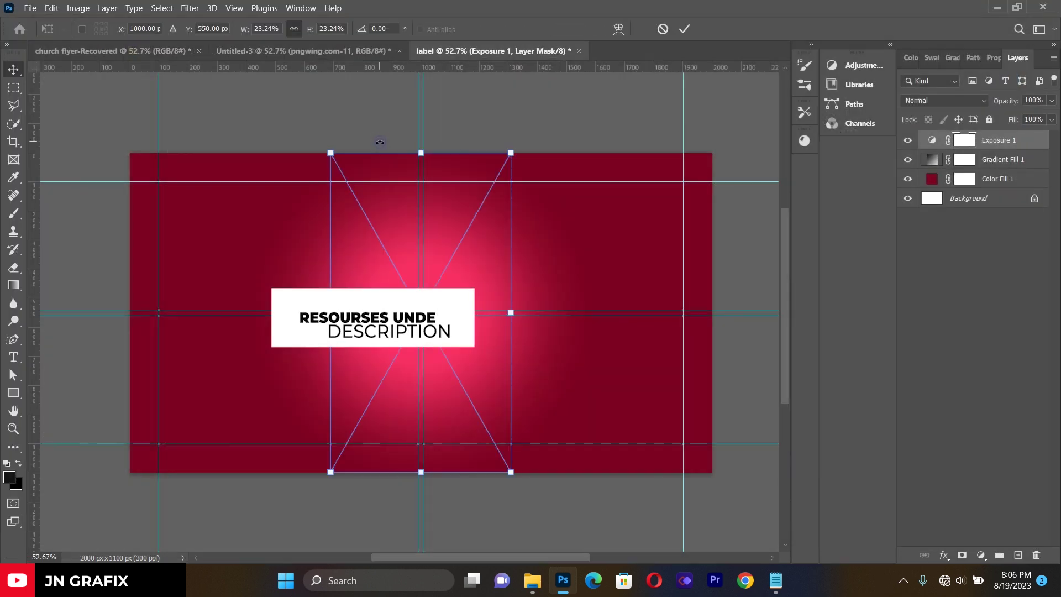
pyautogui.moveTo(533, 103); pyautogui.dragTo(629, 424)
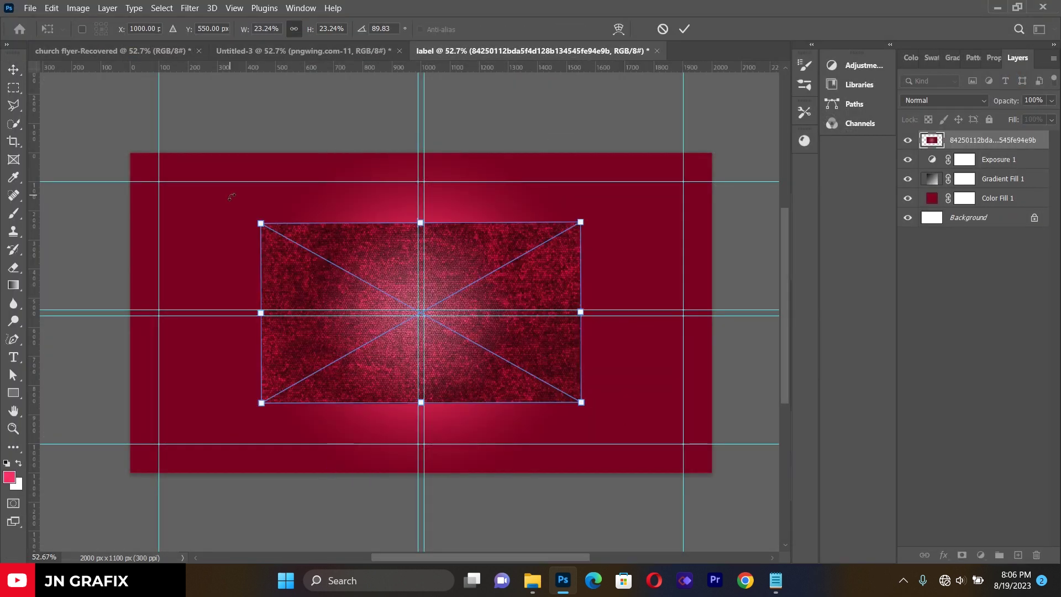
# Scale the texture to about 44% so it covers the whole canvas, and set its blend mode to Screen
pyautogui.moveTo(254, 220); pyautogui.dragTo(124, 146)
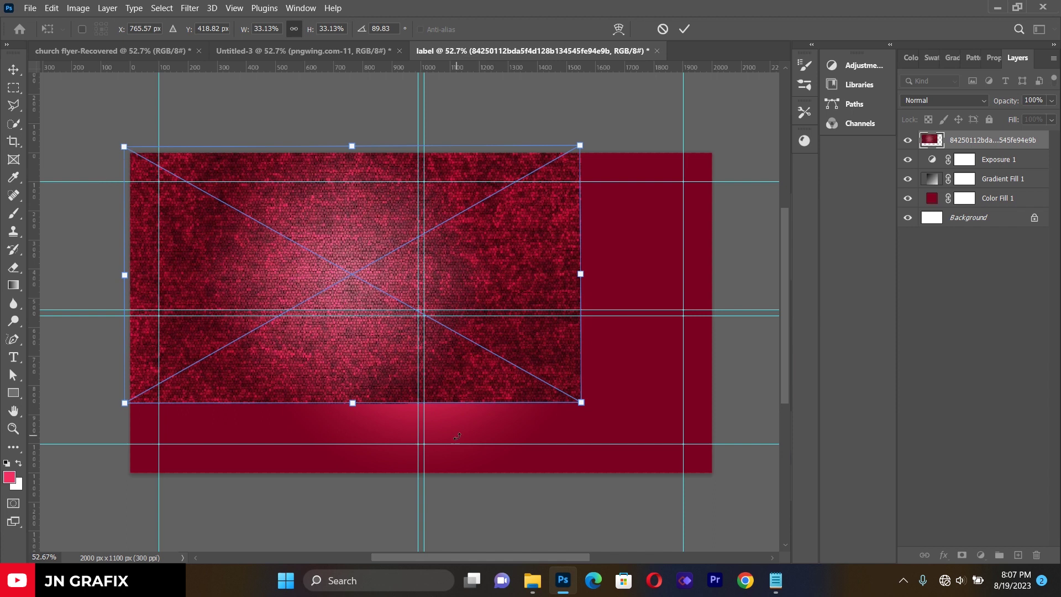
pyautogui.moveTo(698, 481); pyautogui.dragTo(727, 492)
pyautogui.moveTo(574, 381); pyautogui.dragTo(581, 382)
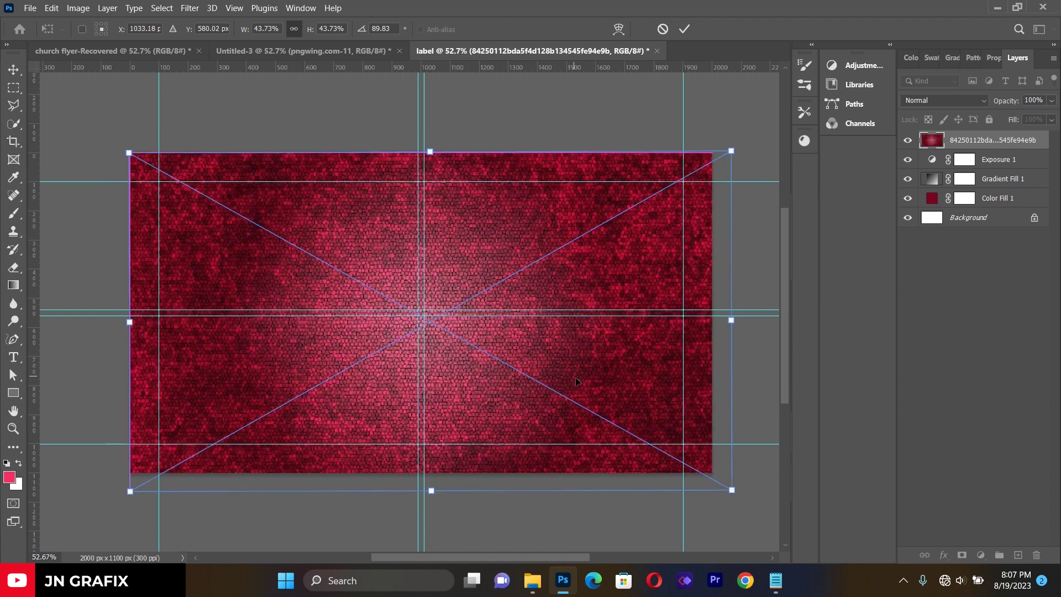
pyautogui.click(14, 69)
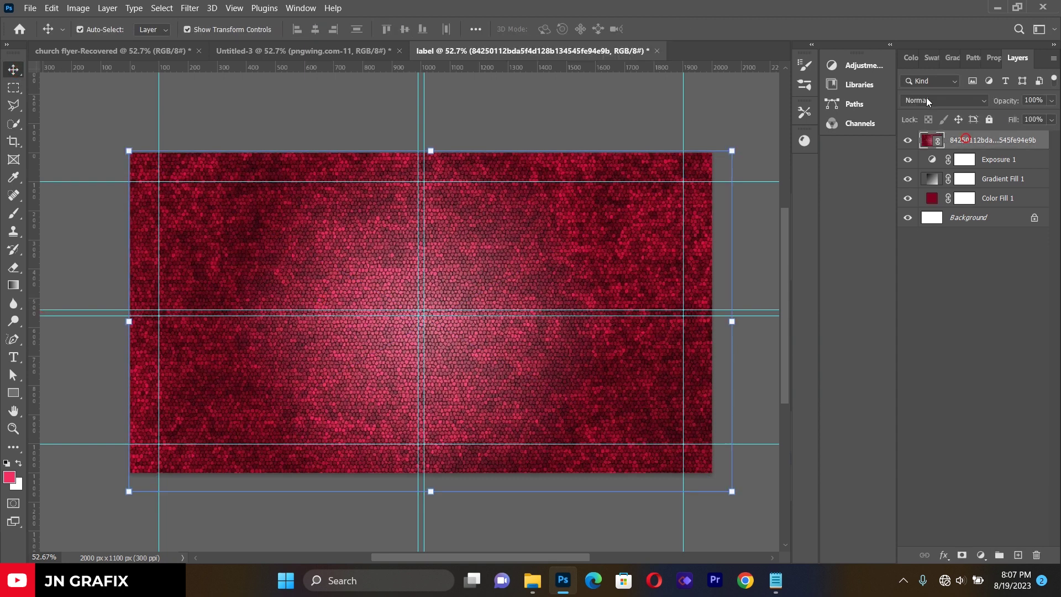
pyautogui.click(927, 101)
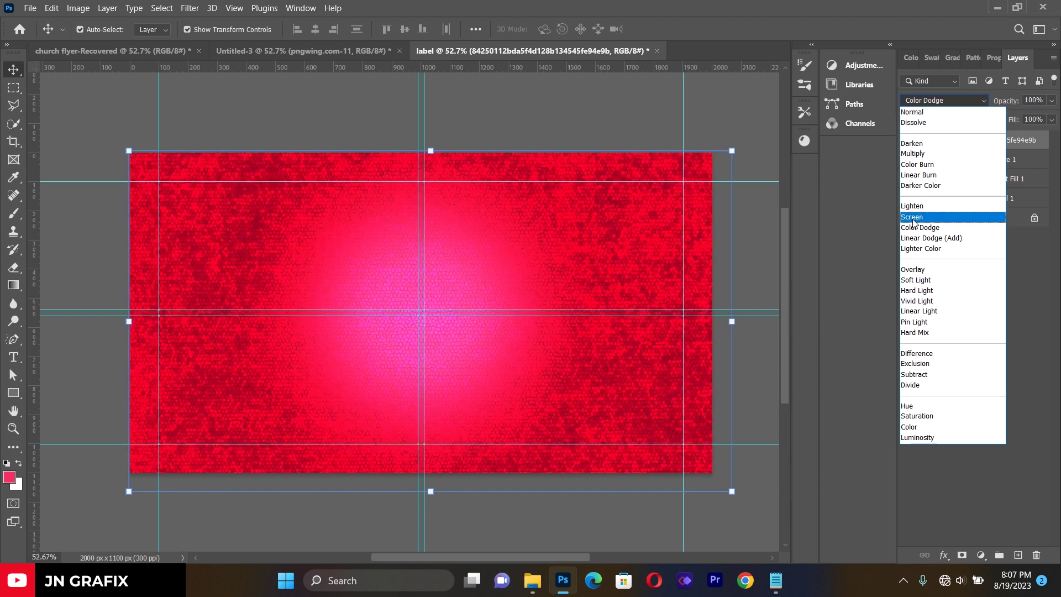
pyautogui.click(911, 217)
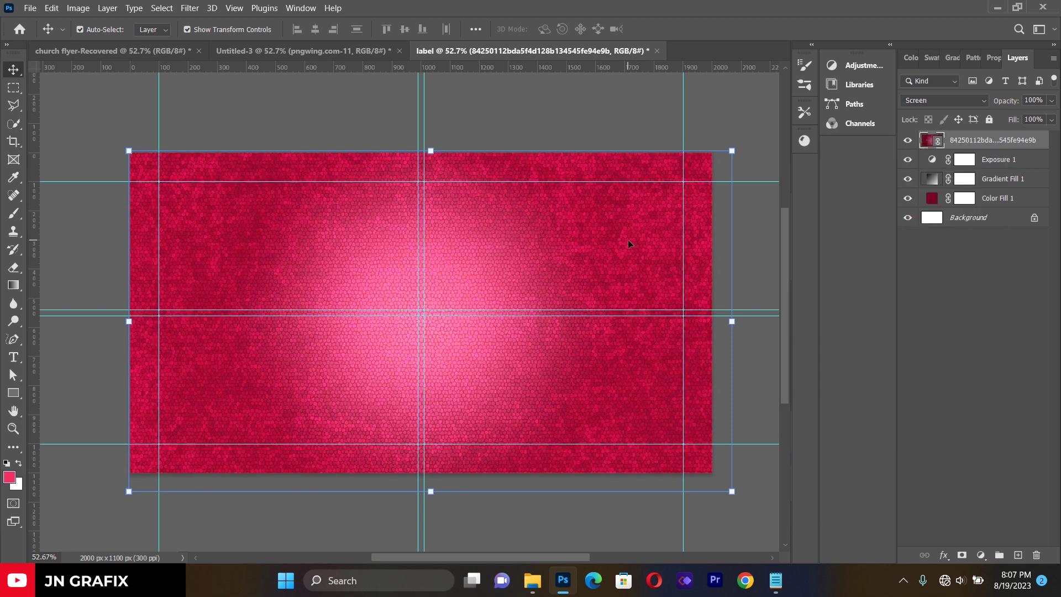
# Apply a Motion Blur smart filter to the texture layer at an angle of -10° with a longer blur distance
pyautogui.click(196, 9)
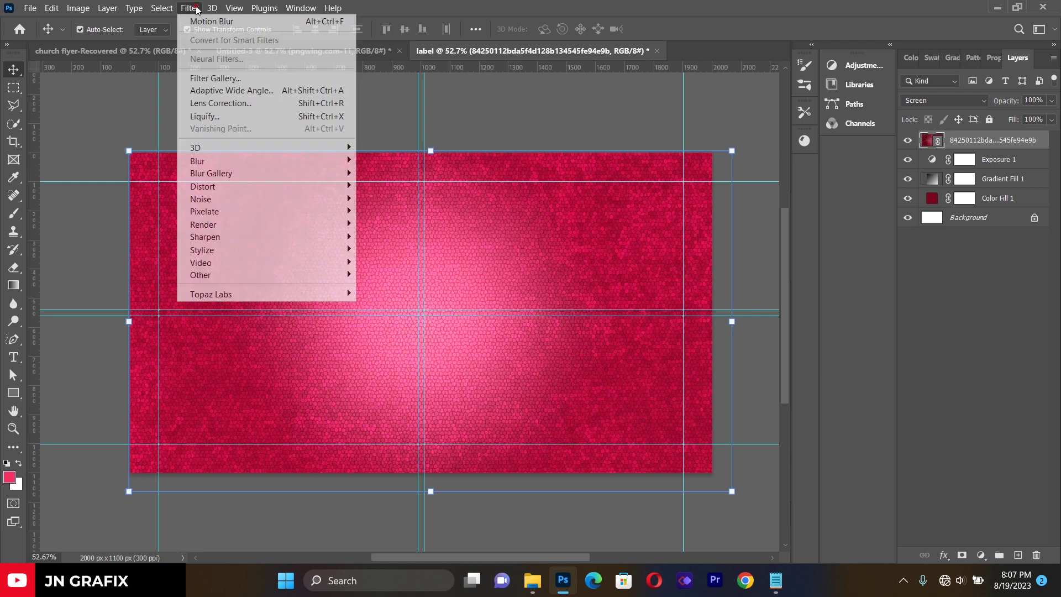
pyautogui.click(224, 163)
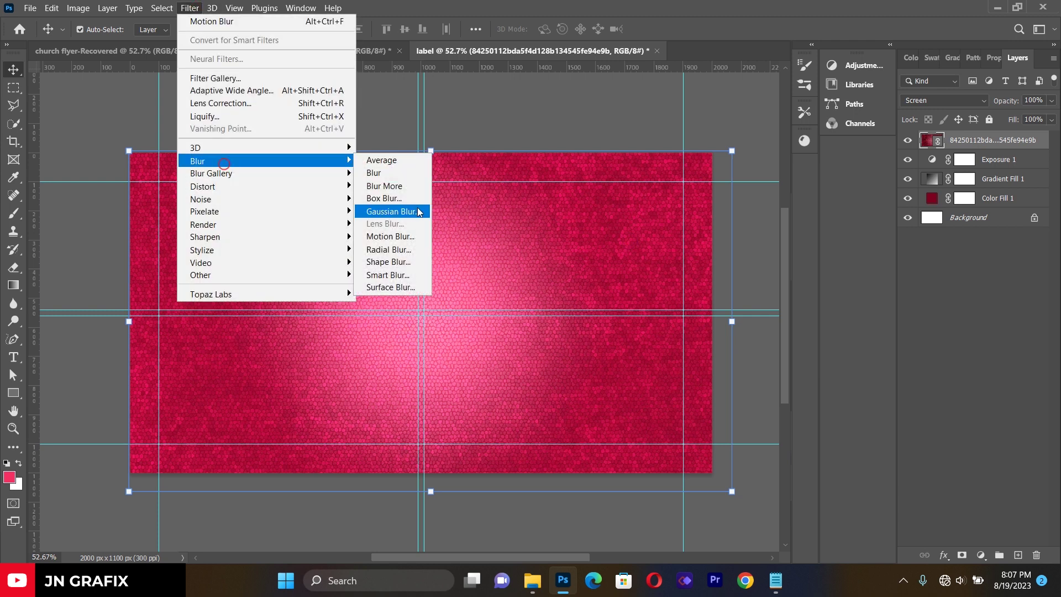
pyautogui.click(390, 236)
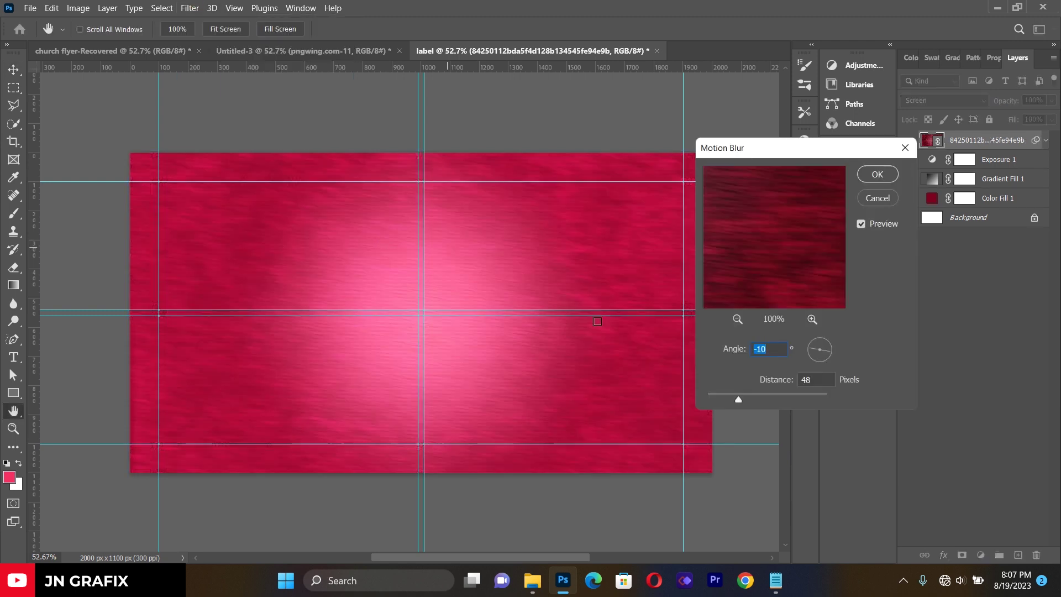
pyautogui.click(732, 397)
pyautogui.click(765, 395)
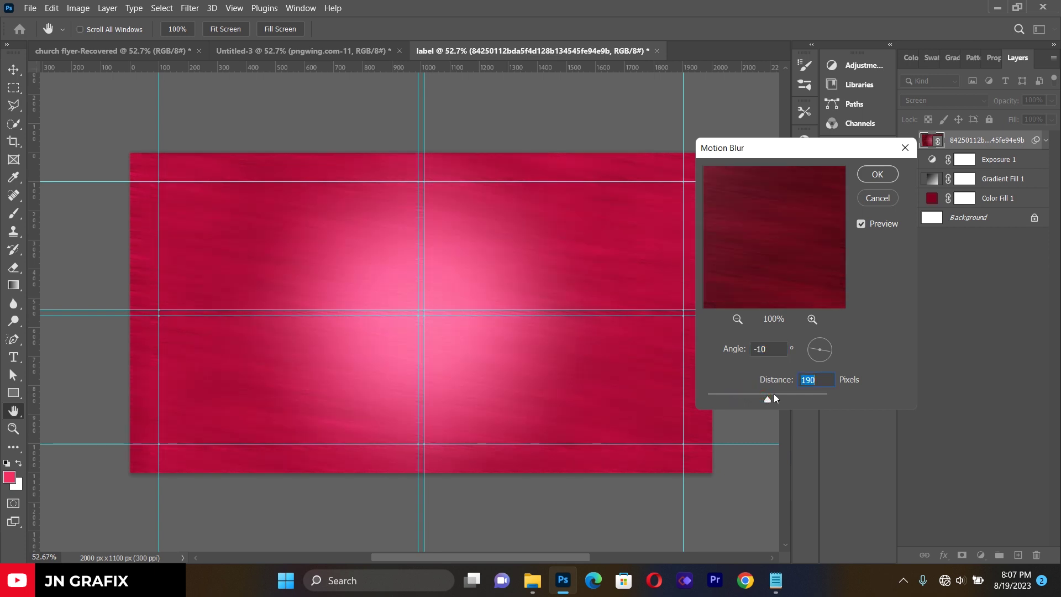
pyautogui.click(759, 399)
pyautogui.moveTo(760, 404); pyautogui.dragTo(752, 399)
pyautogui.click(873, 173)
# Nudge the blurred texture layer slightly down on the canvas and deselect it
pyautogui.press('v')
pyautogui.moveTo(535, 273); pyautogui.dragTo(535, 277)
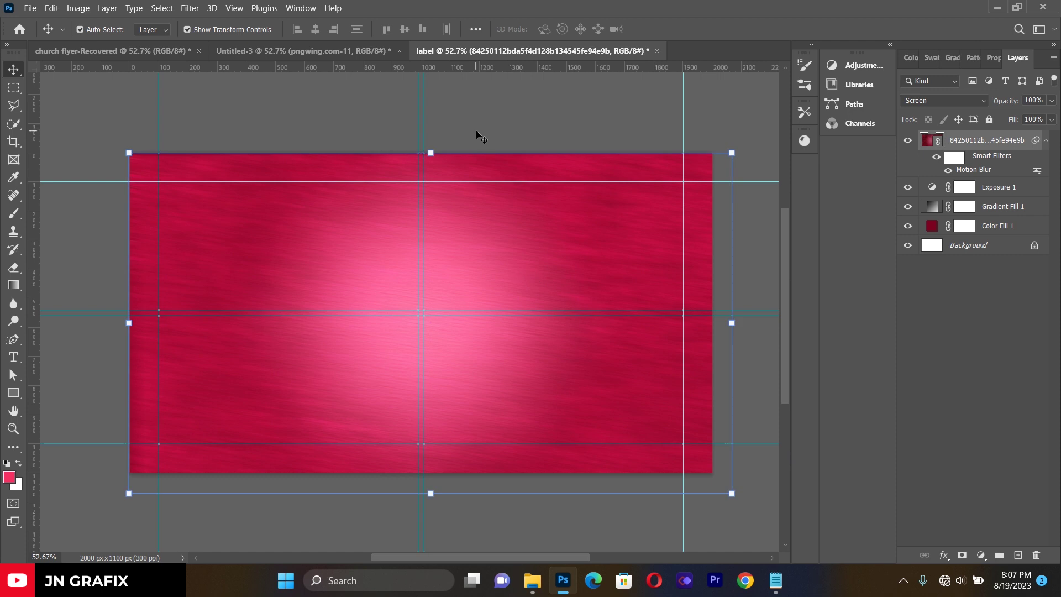
pyautogui.click(496, 114)
pyautogui.click(504, 266)
pyautogui.click(496, 114)
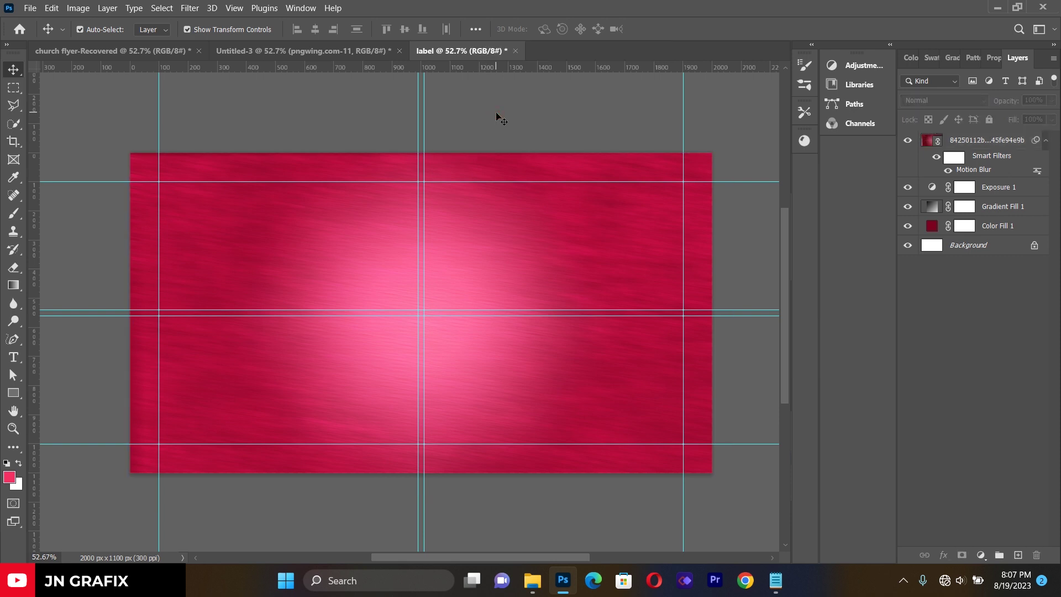
# Place the strawberry image b97b173e-d2f0-4225-bd86-da9eeb4a3a41.webp as a linked file, scaled to about 25.5% in the canvas's lower-right area
pyautogui.click(22, 7)
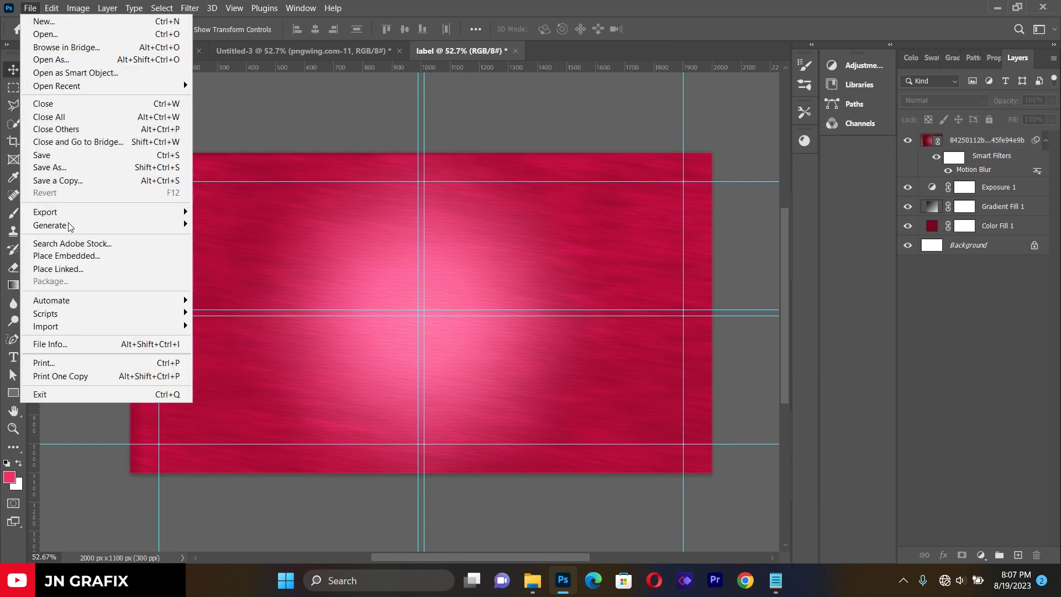
pyautogui.click(105, 269)
pyautogui.doubleClick(466, 148)
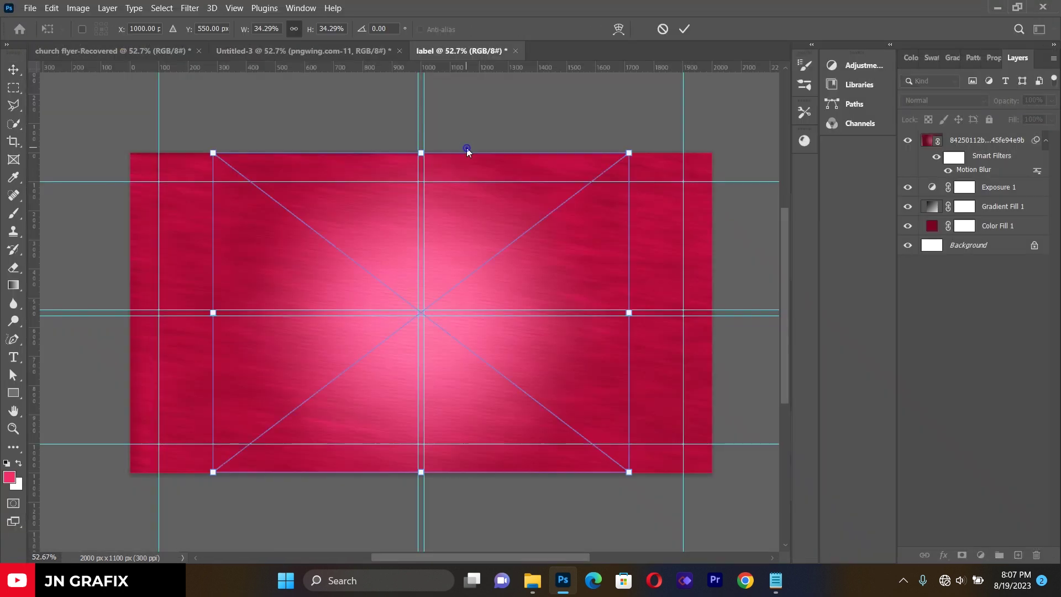
pyautogui.moveTo(478, 364); pyautogui.dragTo(582, 394)
pyautogui.moveTo(731, 337); pyautogui.dragTo(626, 340)
pyautogui.moveTo(503, 381); pyautogui.dragTo(633, 416)
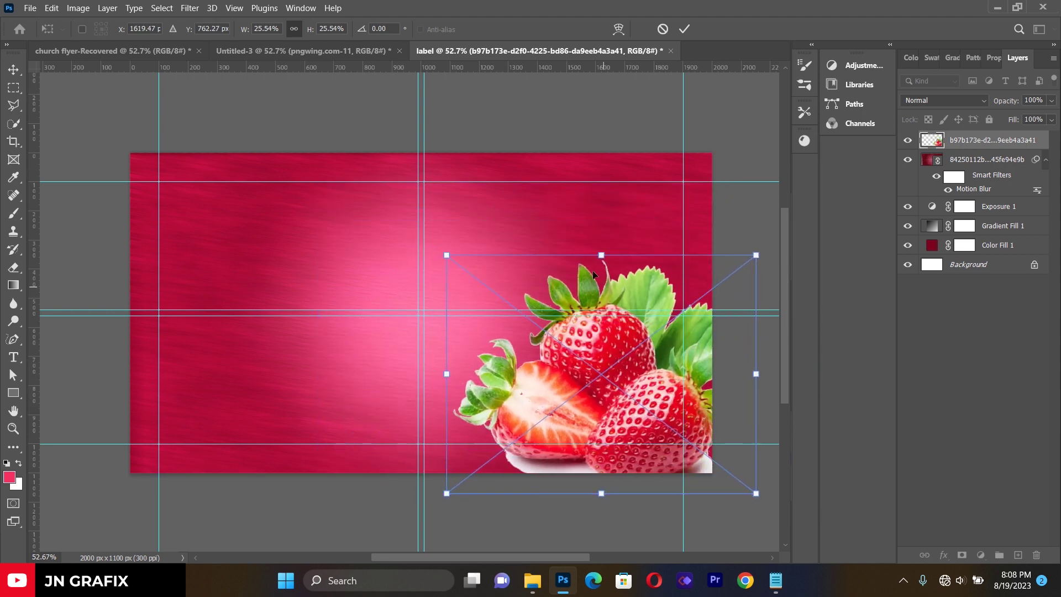
# Enlarge the strawberries to about 28%, shift them down past the canvas's bottom edge and commit the placement
pyautogui.moveTo(602, 256); pyautogui.dragTo(602, 231)
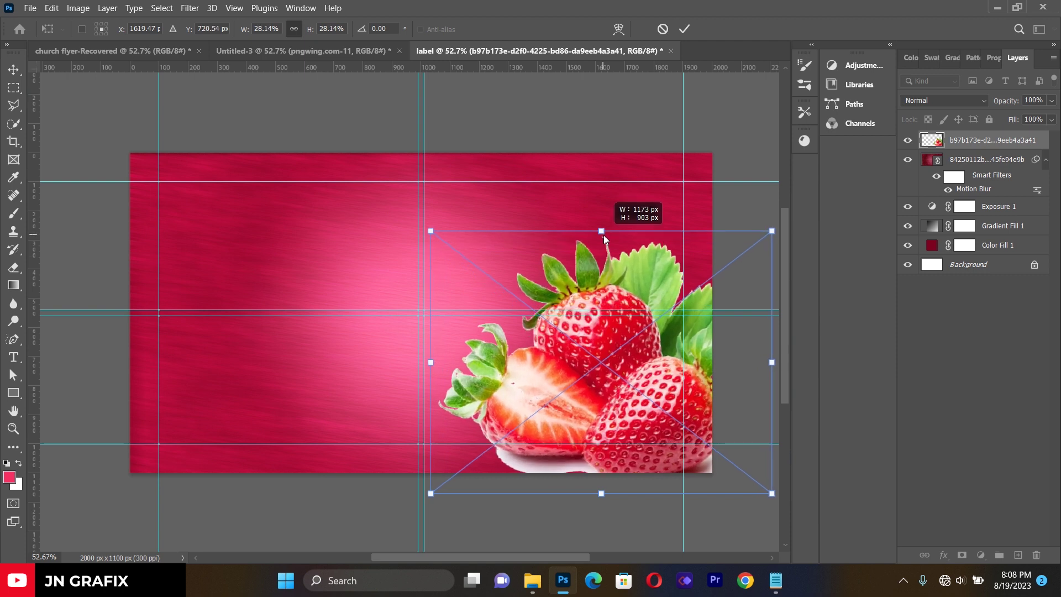
pyautogui.moveTo(604, 343); pyautogui.dragTo(605, 353)
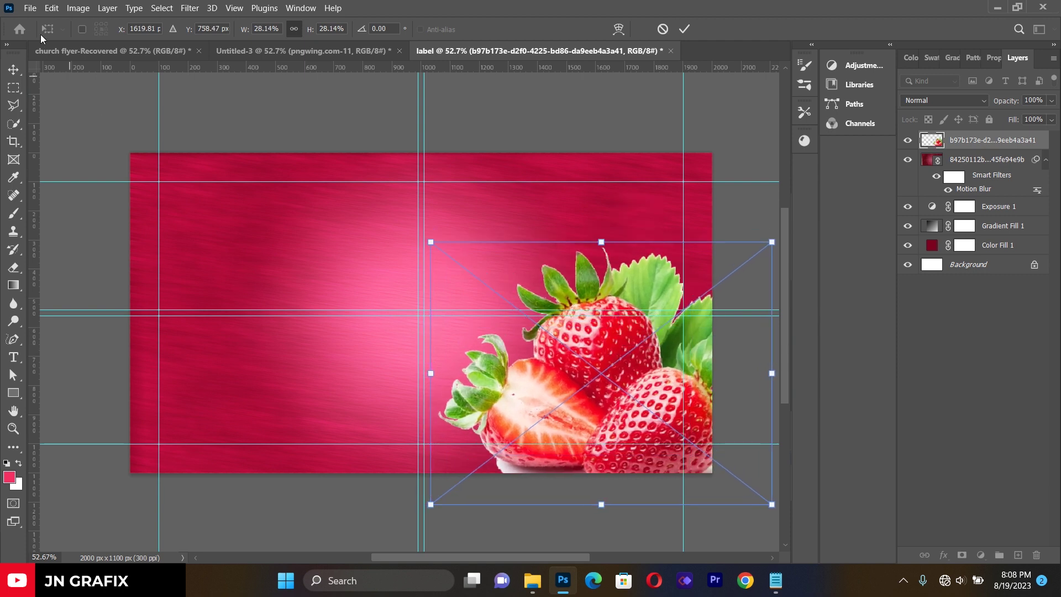
pyautogui.click(15, 70)
pyautogui.click(63, 133)
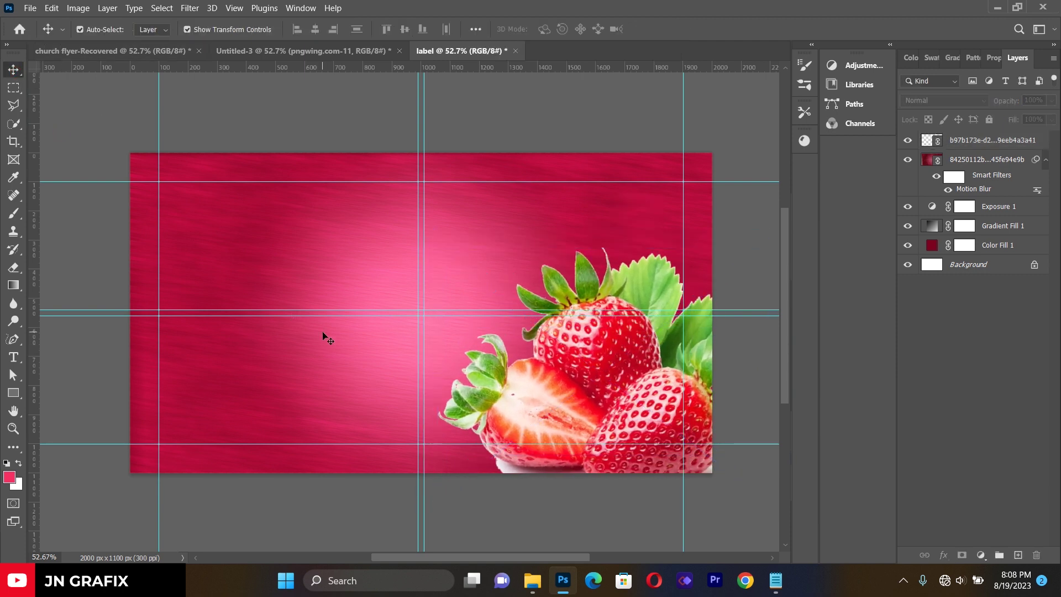
pyautogui.click(546, 369)
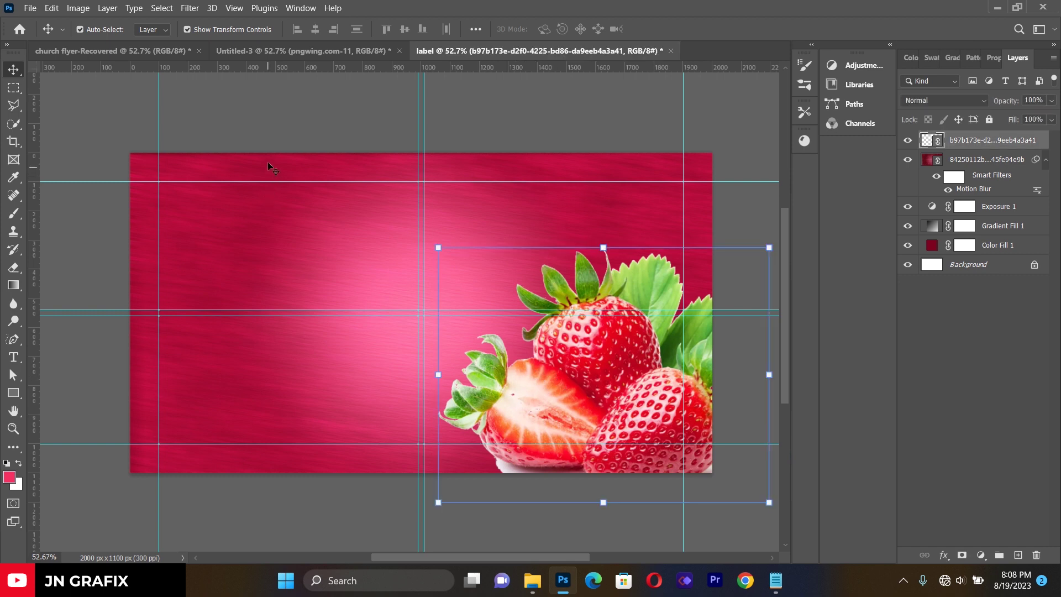
pyautogui.click(271, 121)
# Place splash.png as a linked file, scale it to about 172% and move it down over the strawberries
pyautogui.click(30, 7)
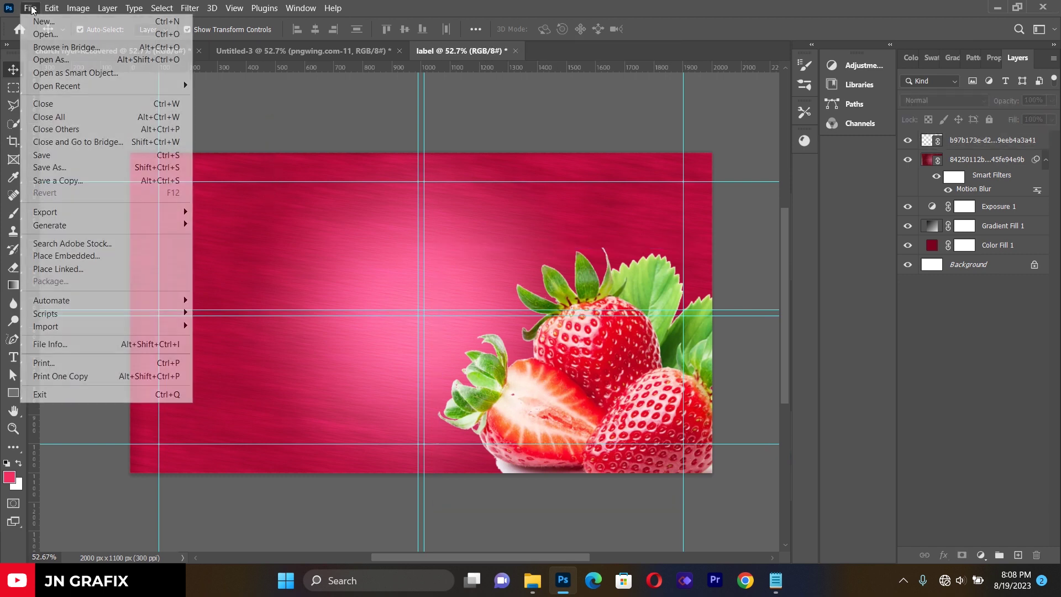
pyautogui.click(80, 268)
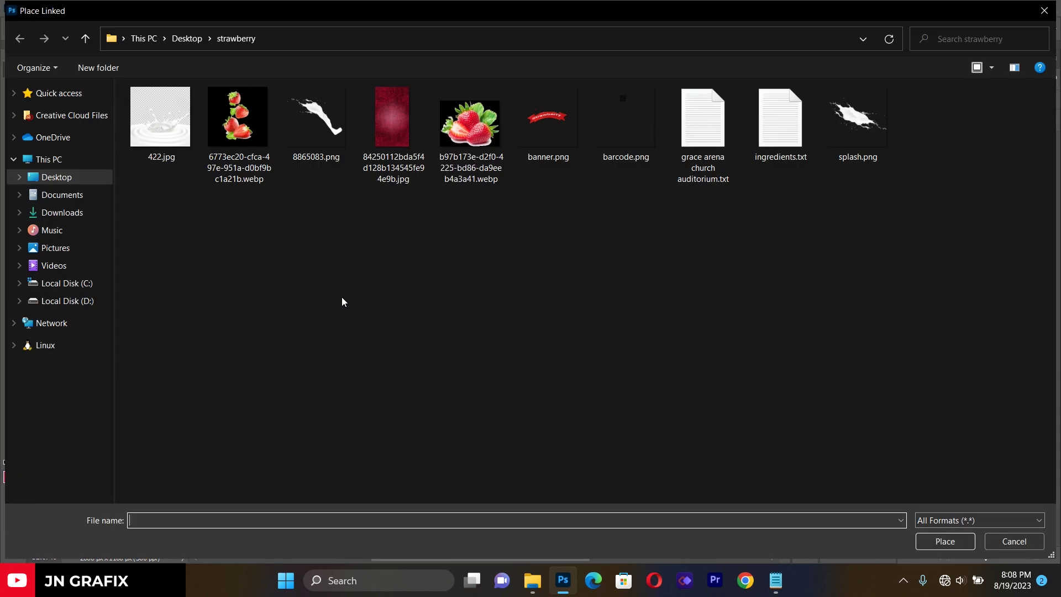
pyautogui.doubleClick(870, 141)
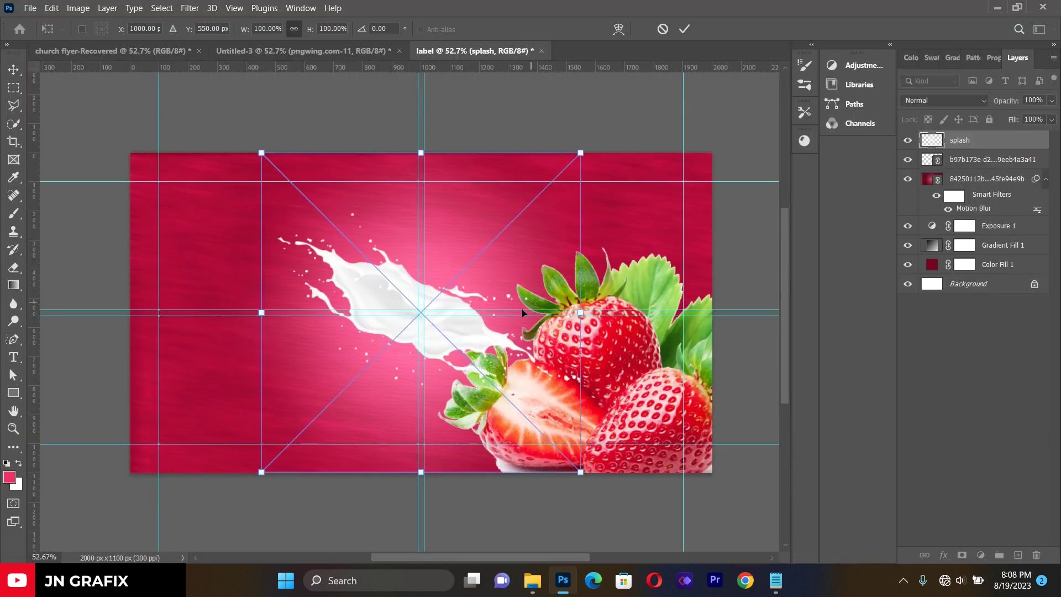
pyautogui.moveTo(581, 312); pyautogui.dragTo(791, 315)
pyautogui.moveTo(552, 345); pyautogui.dragTo(540, 425)
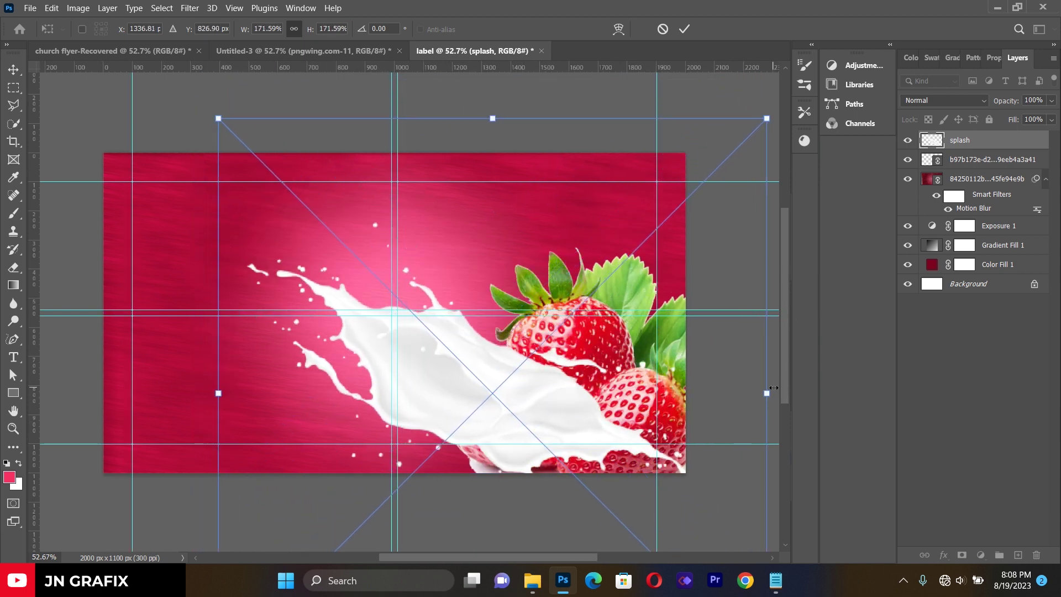
# Rotate the milk splash about -18°, shift it toward the canvas's lower-right corner and put its layer below the strawberries
pyautogui.moveTo(777, 383); pyautogui.dragTo(735, 309)
pyautogui.moveTo(537, 434); pyautogui.dragTo(556, 454)
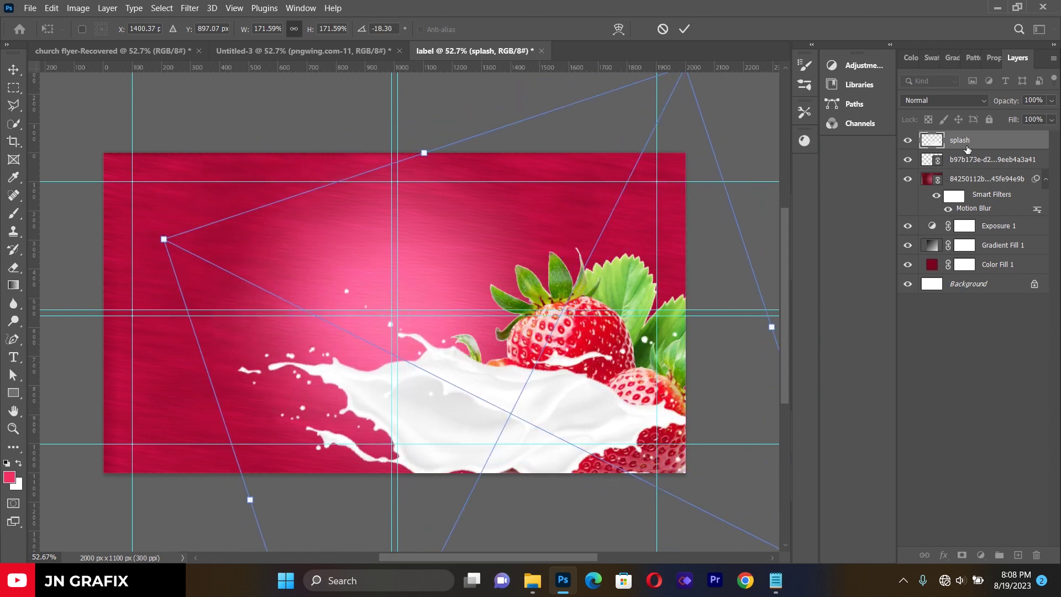
pyautogui.moveTo(967, 145); pyautogui.dragTo(964, 178)
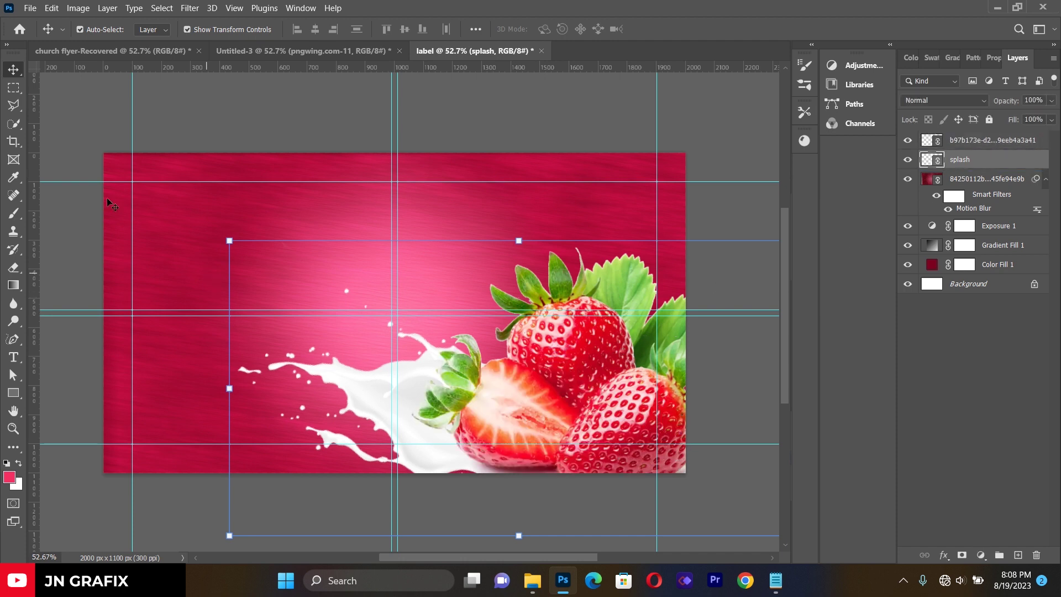
pyautogui.click(77, 96)
# Shift the strawberries and the milk splash slightly up and to the left on the canvas
pyautogui.moveTo(429, 430); pyautogui.dragTo(421, 420)
pyautogui.click(728, 187)
pyautogui.moveTo(391, 383); pyautogui.dragTo(393, 380)
# Place 8865083.png as a linked file, rotate it about -36° and scale it to about 81%
pyautogui.click(32, 8)
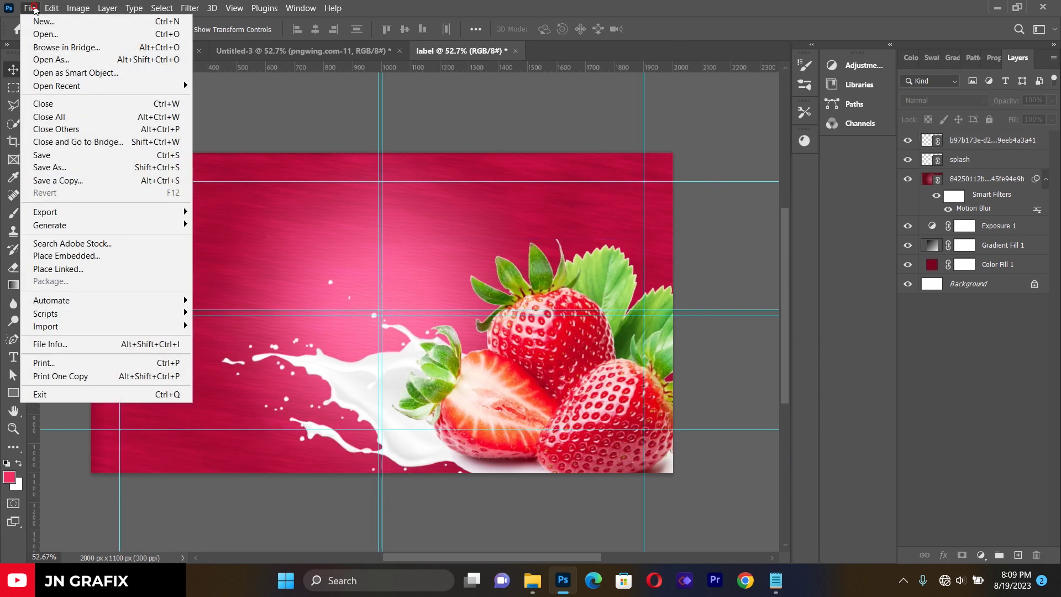
pyautogui.click(77, 271)
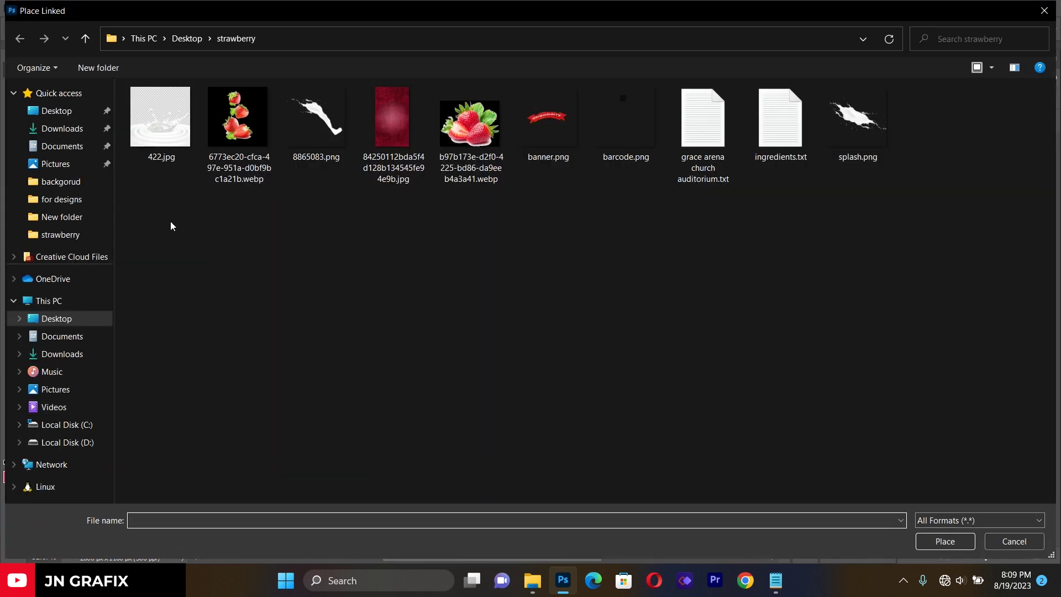
pyautogui.click(318, 121)
pyautogui.doubleClick(319, 122)
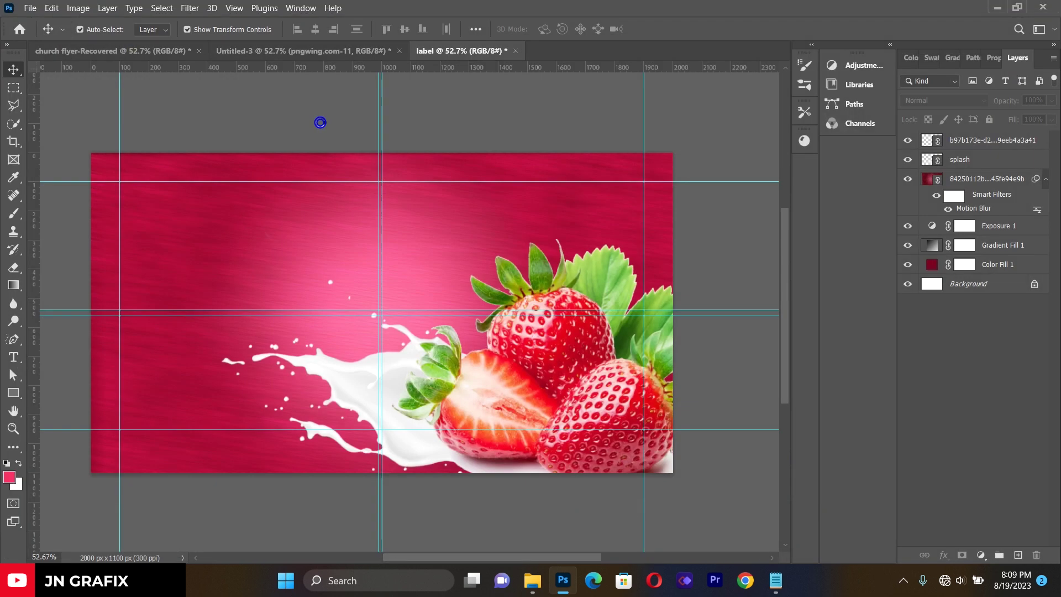
pyautogui.moveTo(552, 134); pyautogui.dragTo(409, 121)
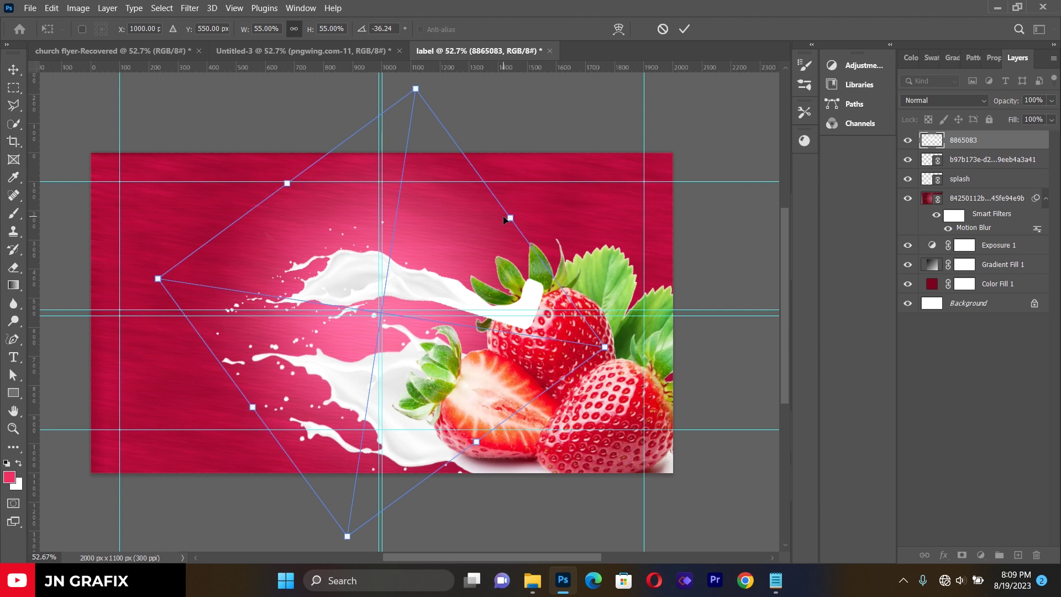
pyautogui.moveTo(504, 220); pyautogui.dragTo(627, 133)
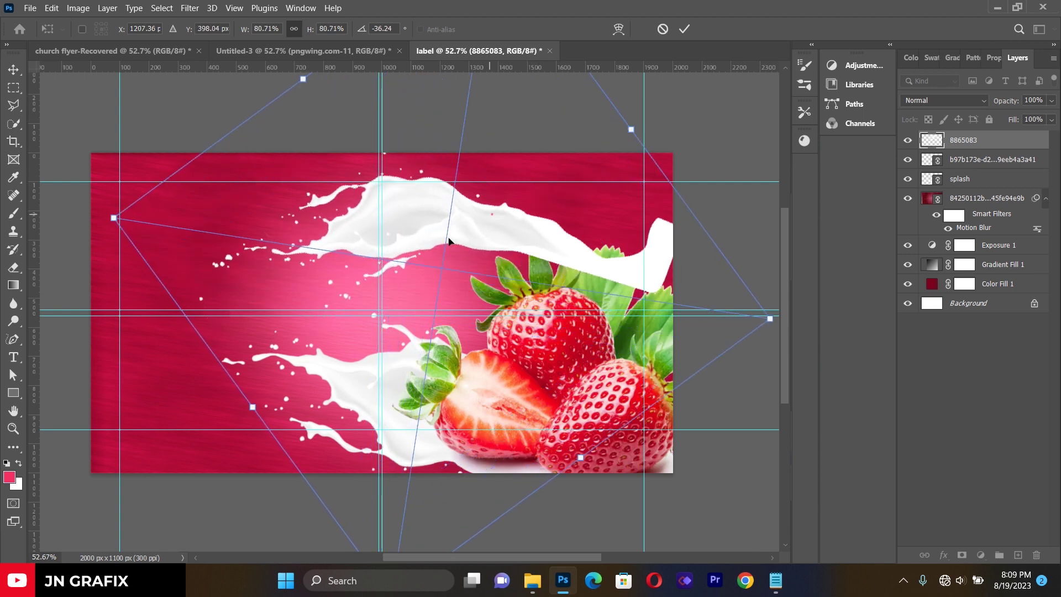
# Reposition, rotate and enlarge the placed splash into a milk wave along the canvas's bottom edge, and commit the placement
pyautogui.moveTo(449, 242); pyautogui.dragTo(256, 296)
pyautogui.moveTo(580, 371); pyautogui.dragTo(777, 408)
pyautogui.moveTo(325, 314); pyautogui.dragTo(121, 485)
pyautogui.moveTo(386, 324); pyautogui.dragTo(620, 156)
pyautogui.moveTo(340, 309); pyautogui.dragTo(265, 442)
pyautogui.moveTo(578, 279); pyautogui.dragTo(680, 204)
pyautogui.moveTo(388, 395); pyautogui.dragTo(347, 424)
pyautogui.moveTo(669, 253); pyautogui.dragTo(614, 121)
pyautogui.press('Return')
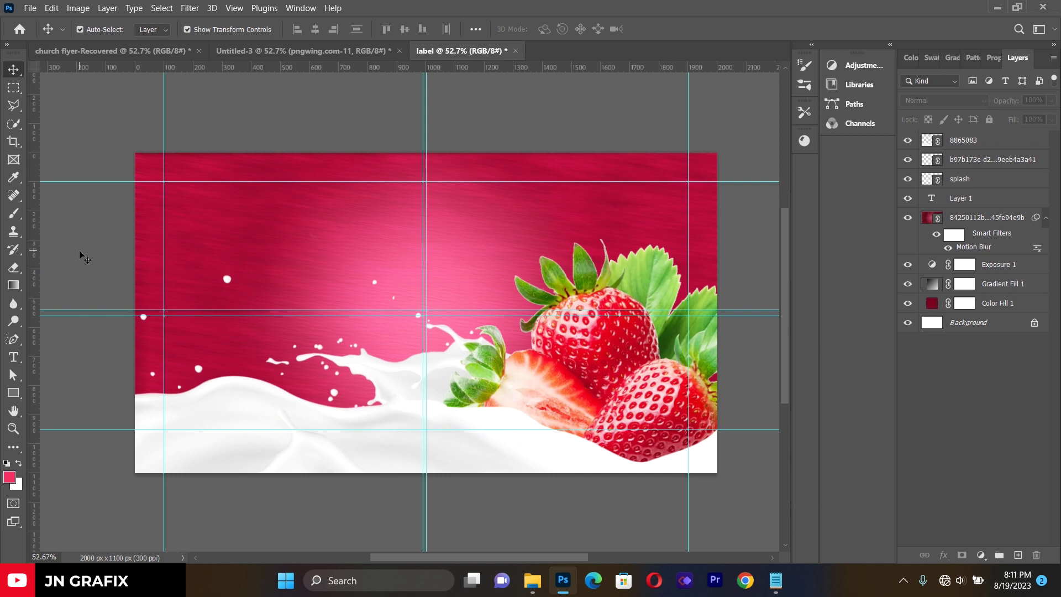
# Draw a paragraph text box across the canvas centre, replace its placeholder with "HIGH" and set the font to Delicious Bold Italic
pyautogui.click(20, 359)
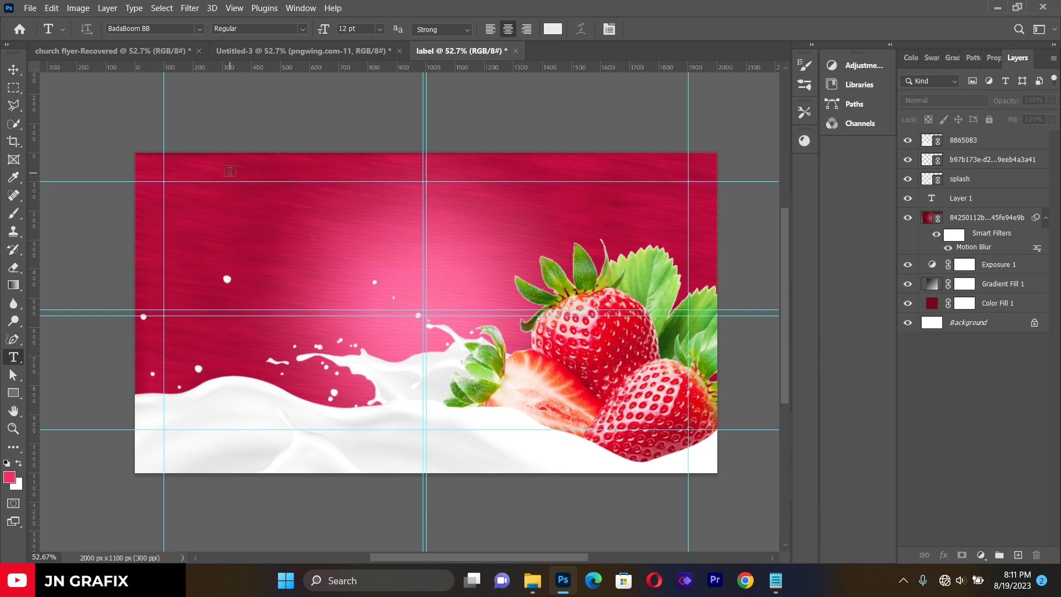
pyautogui.moveTo(237, 198); pyautogui.dragTo(577, 425)
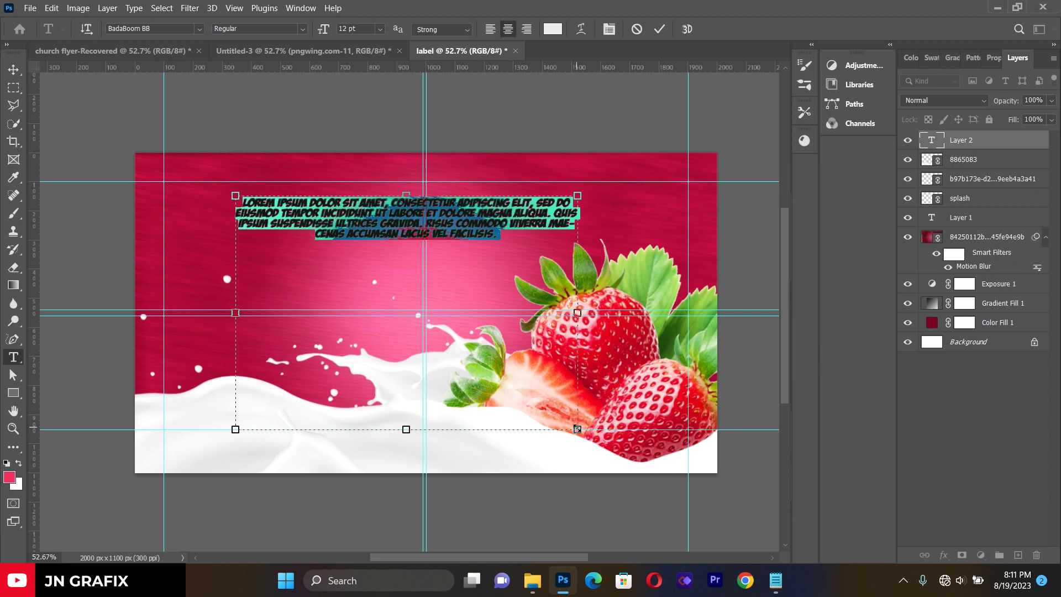
pyautogui.press('BackSpace')
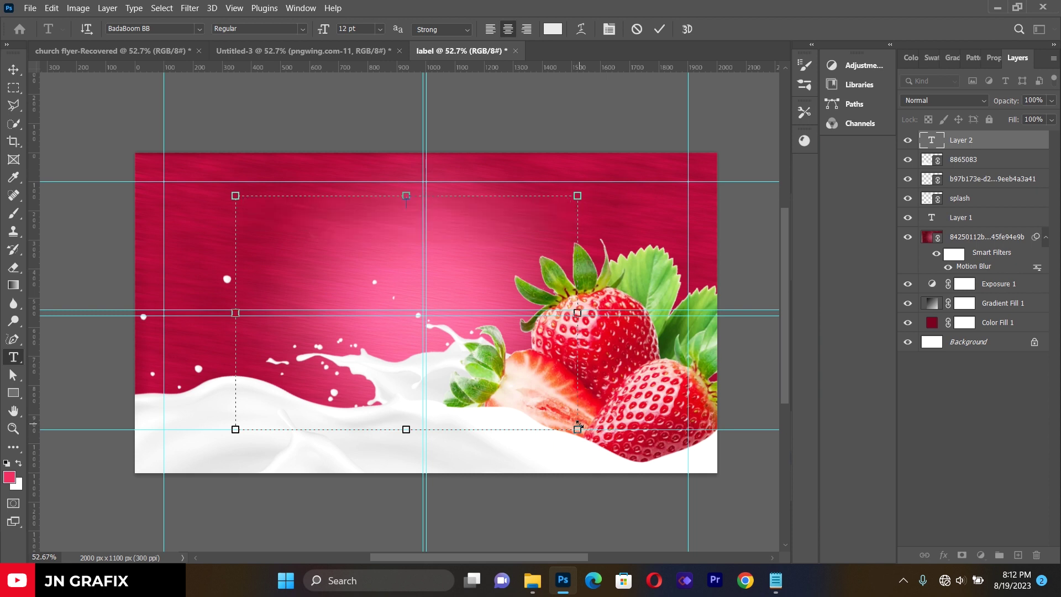
pyautogui.write('HIGH')
pyautogui.click(175, 30)
pyautogui.write('de')
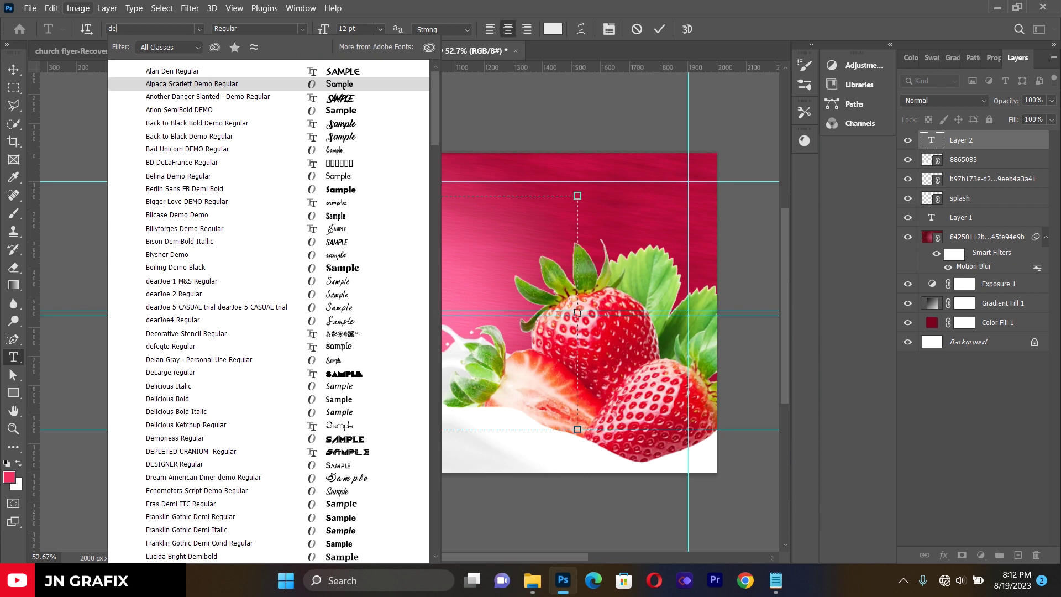
pyautogui.write('licious')
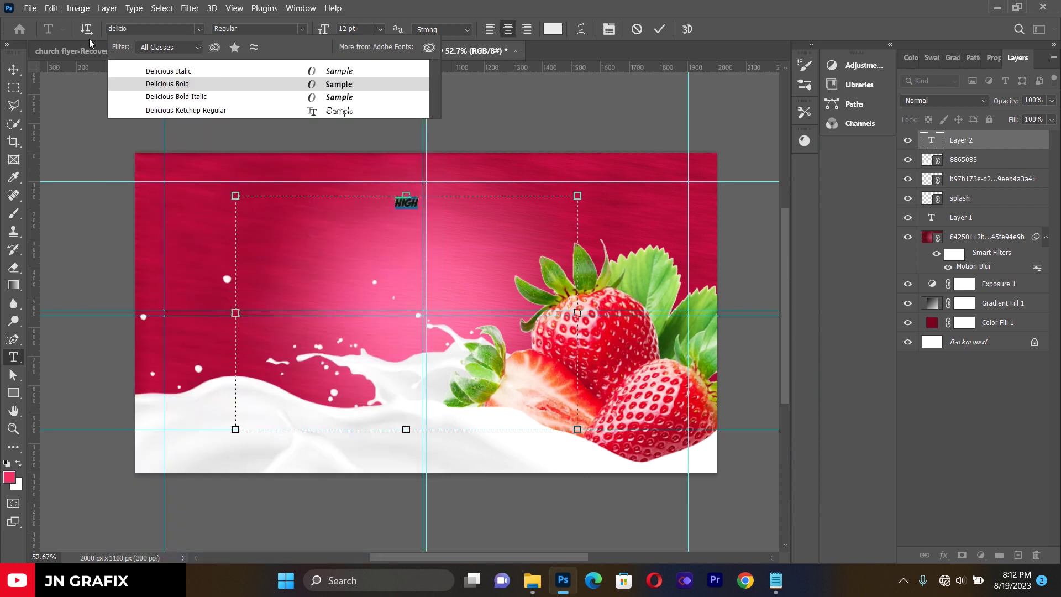
pyautogui.click(180, 98)
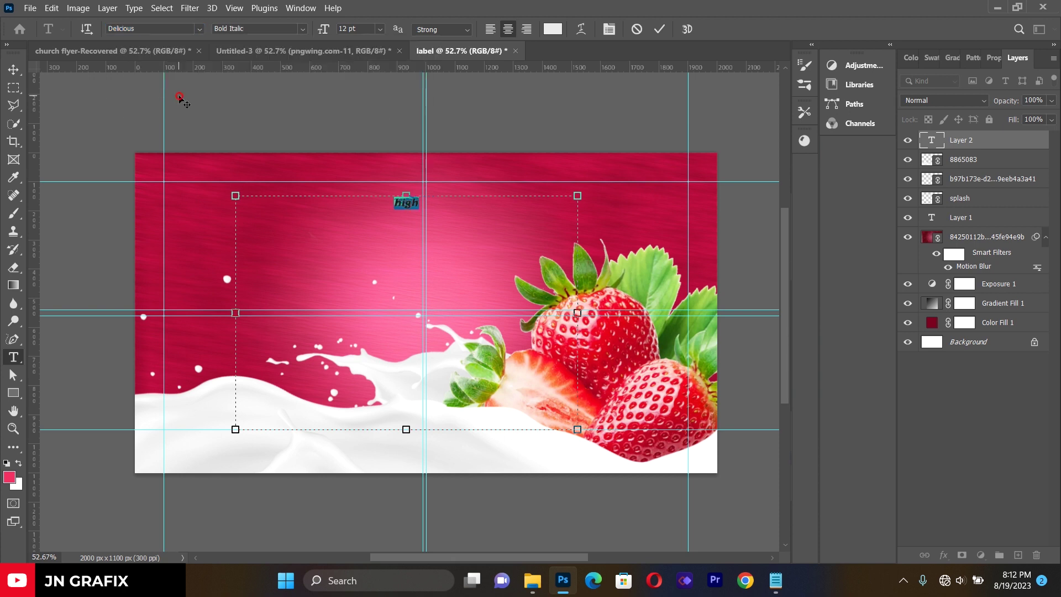
# Retype the title text as "High" with only the first letter capitalized
pyautogui.click(423, 209)
pyautogui.press('BackSpace')
pyautogui.press('BackSpace')
pyautogui.press('BackSpace')
pyautogui.press('BackSpace')
pyautogui.write('High')
# Set the "High" text to 94 pt with -75 tracking and commit the text
pyautogui.doubleClick(428, 205)
pyautogui.click(609, 30)
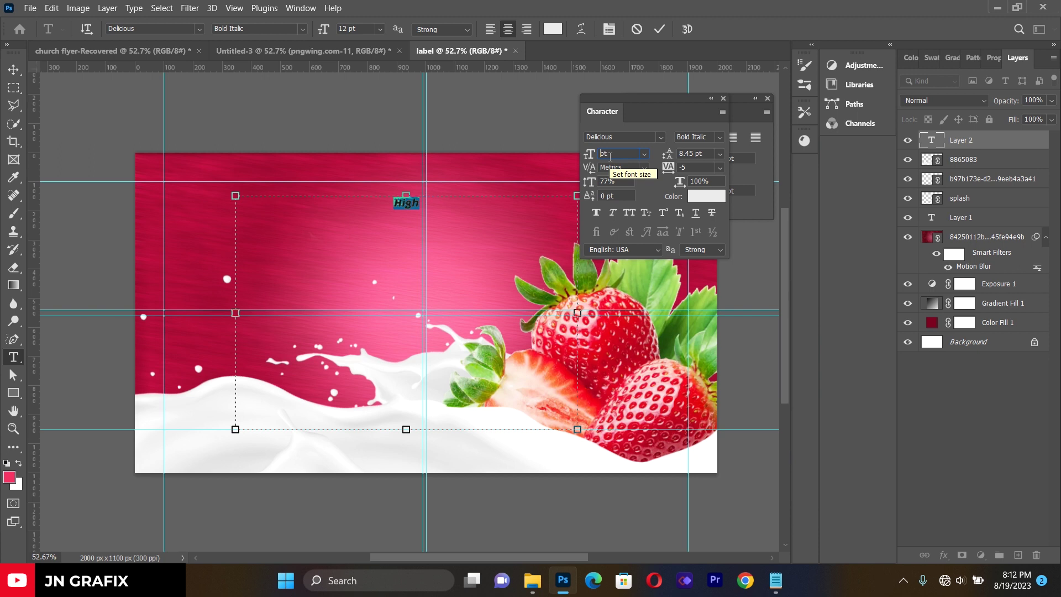
pyautogui.write('94')
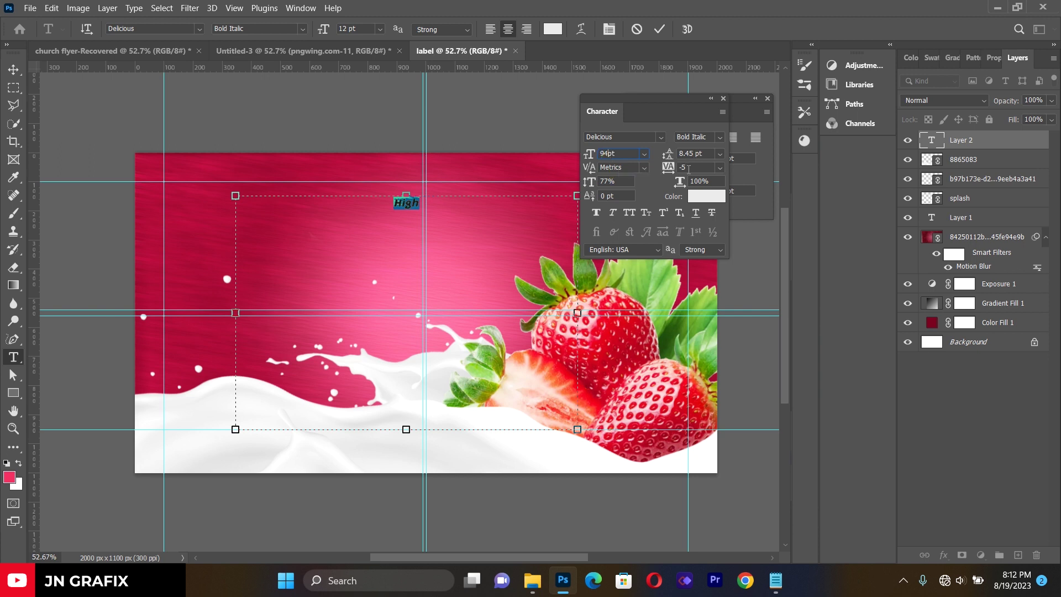
pyautogui.click(688, 169)
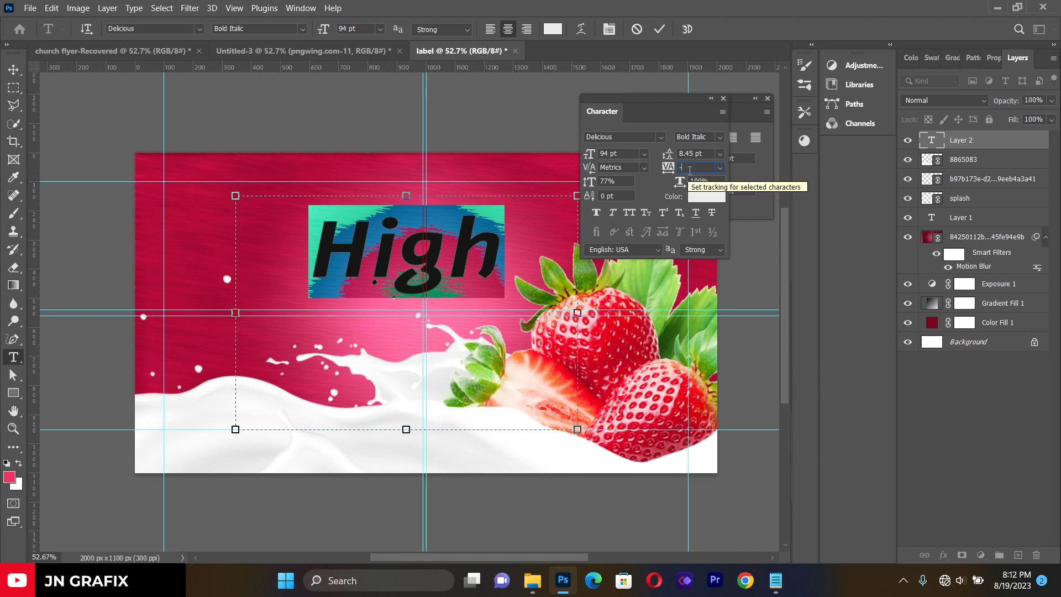
pyautogui.write('-75')
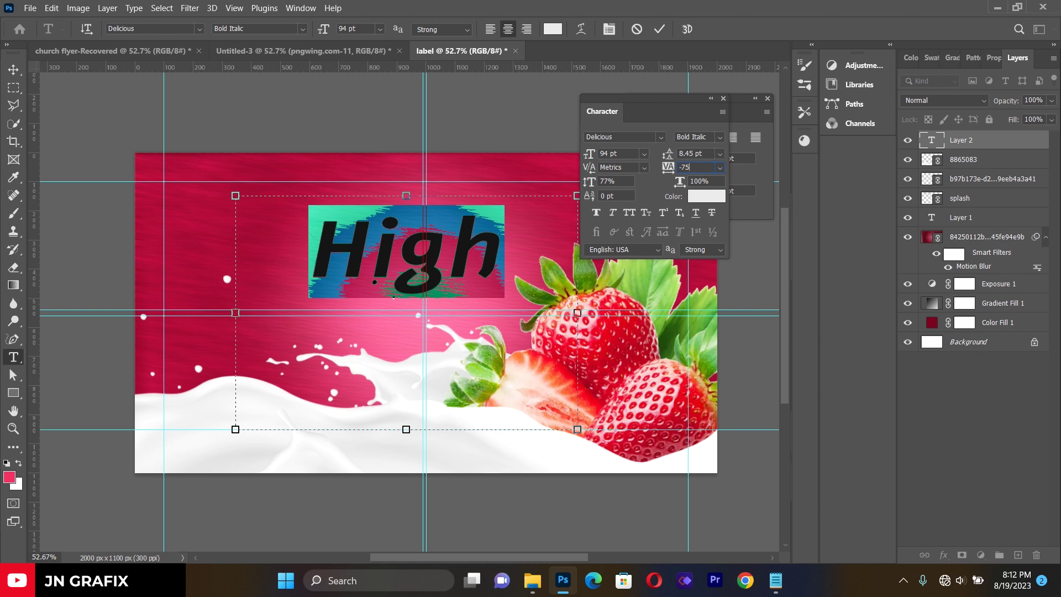
pyautogui.click(710, 98)
pyautogui.click(767, 99)
pyautogui.hotkey('ctrl', 'Return')
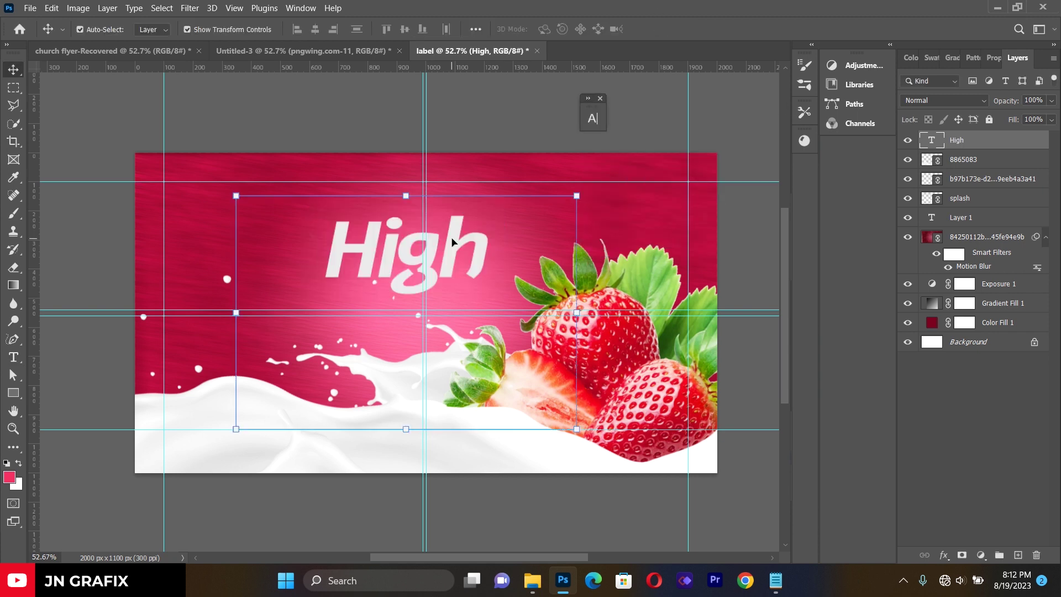
pyautogui.click(599, 98)
# Shift the "High" title slightly left and up, and give it a 16 px dark navy outside stroke
pyautogui.moveTo(451, 253)
pyautogui.mouseDown()
pyautogui.moveTo(450, 239)
pyautogui.moveTo(444, 253)
pyautogui.mouseUp()
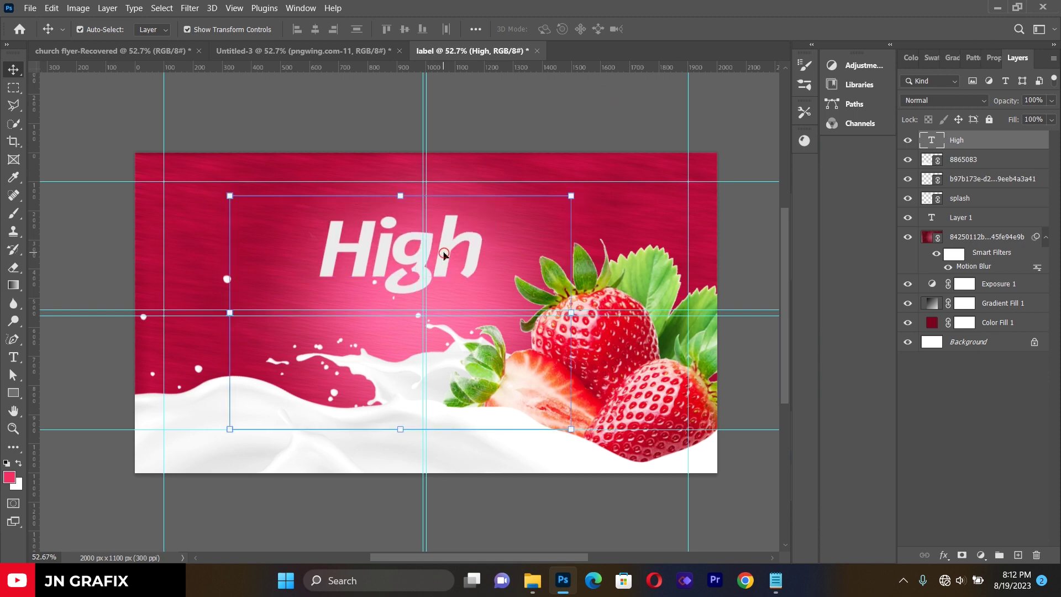
pyautogui.moveTo(445, 254); pyautogui.dragTo(444, 244)
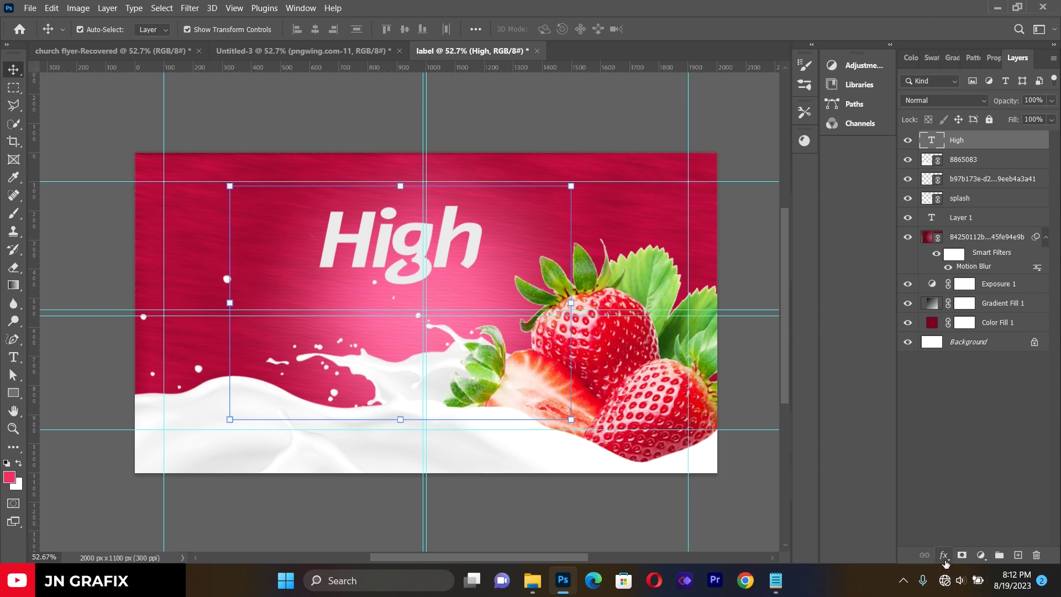
pyautogui.click(944, 555)
pyautogui.click(962, 460)
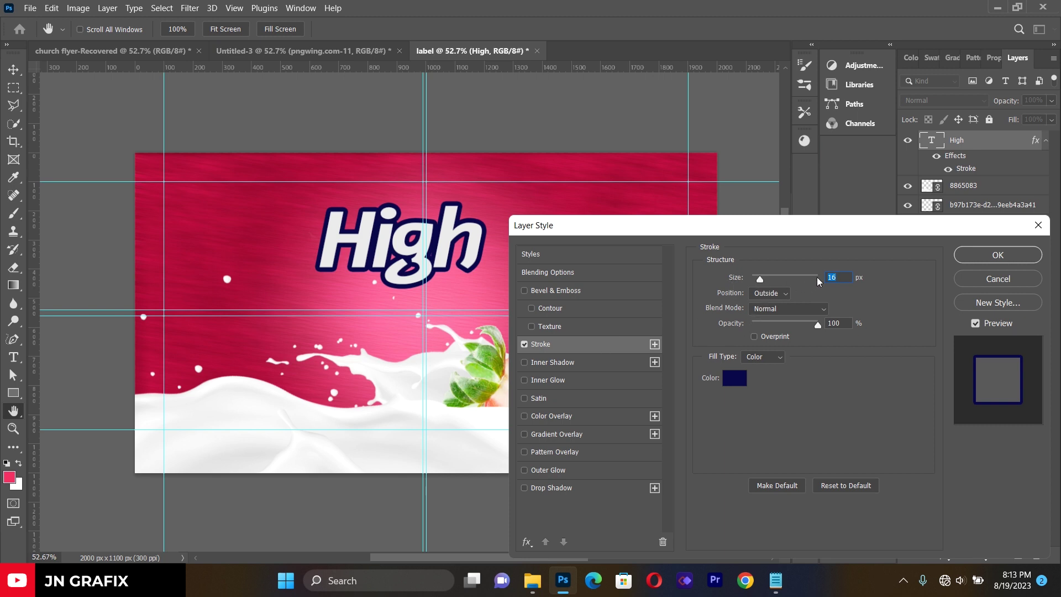
pyautogui.click(964, 259)
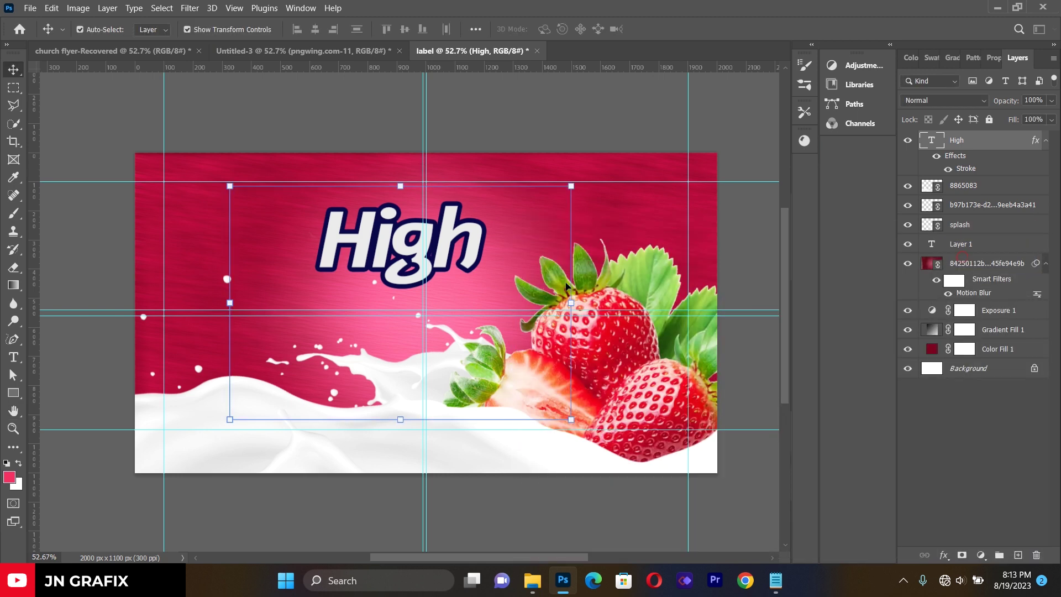
# Move the "High" title slightly up so its text box aligns with the upper margin guide
pyautogui.click(185, 119)
pyautogui.moveTo(393, 254); pyautogui.dragTo(399, 250)
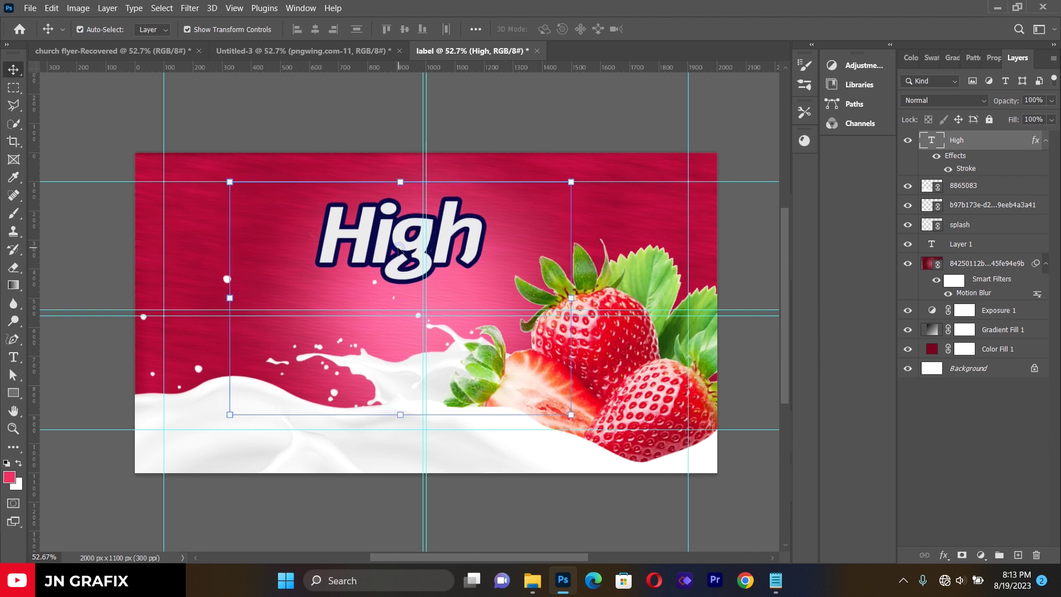
pyautogui.press('ctrl')
pyautogui.doubleClick(398, 250)
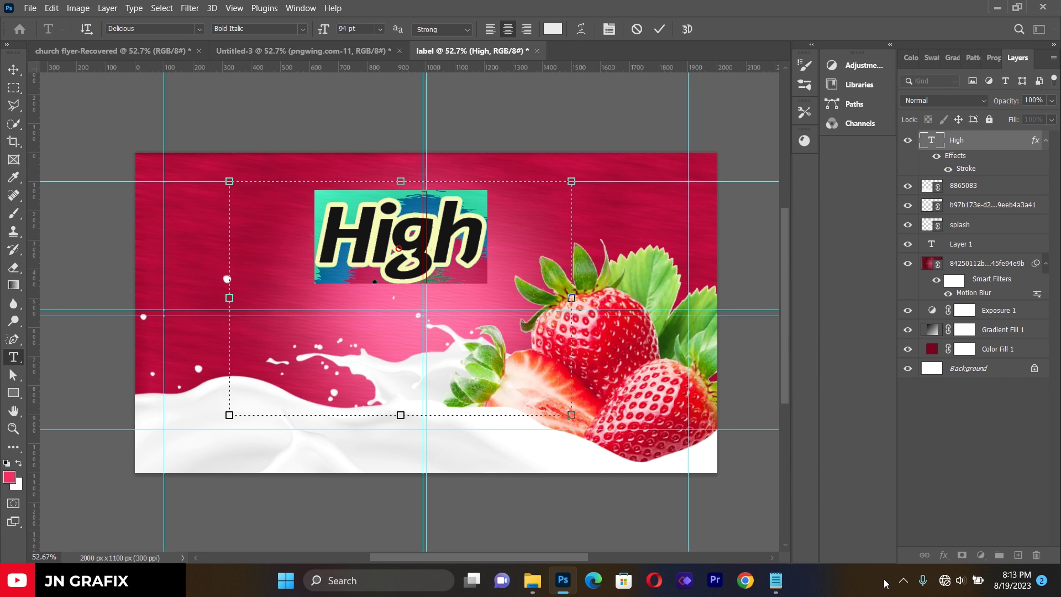
pyautogui.click(13, 70)
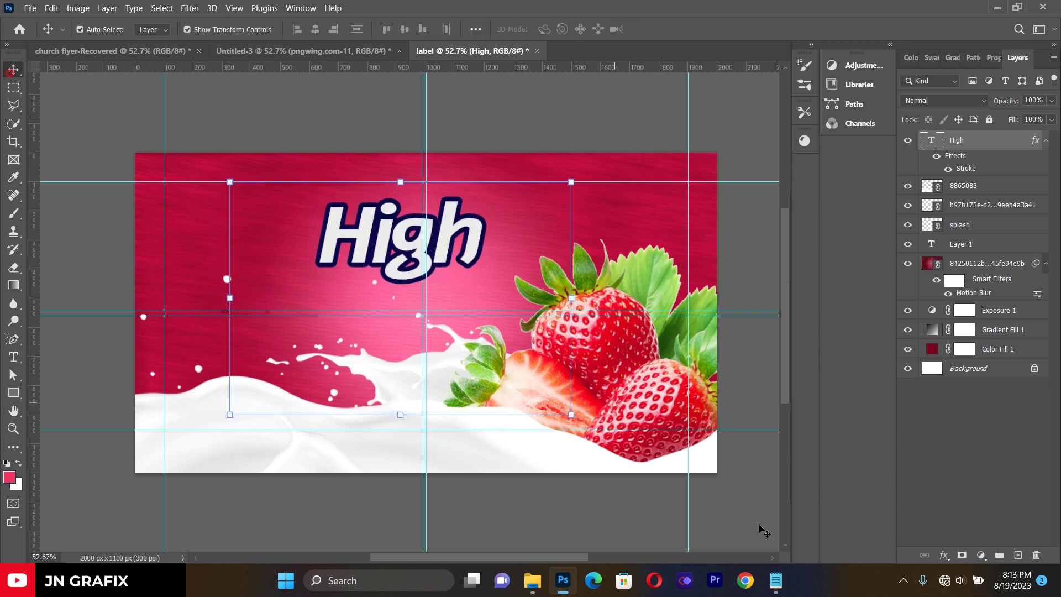
# Add a Bevel & Emboss to "High": Inner Bevel, Chisel Soft, depth 1000%, size 166 px, soften 16 px
pyautogui.click(945, 555)
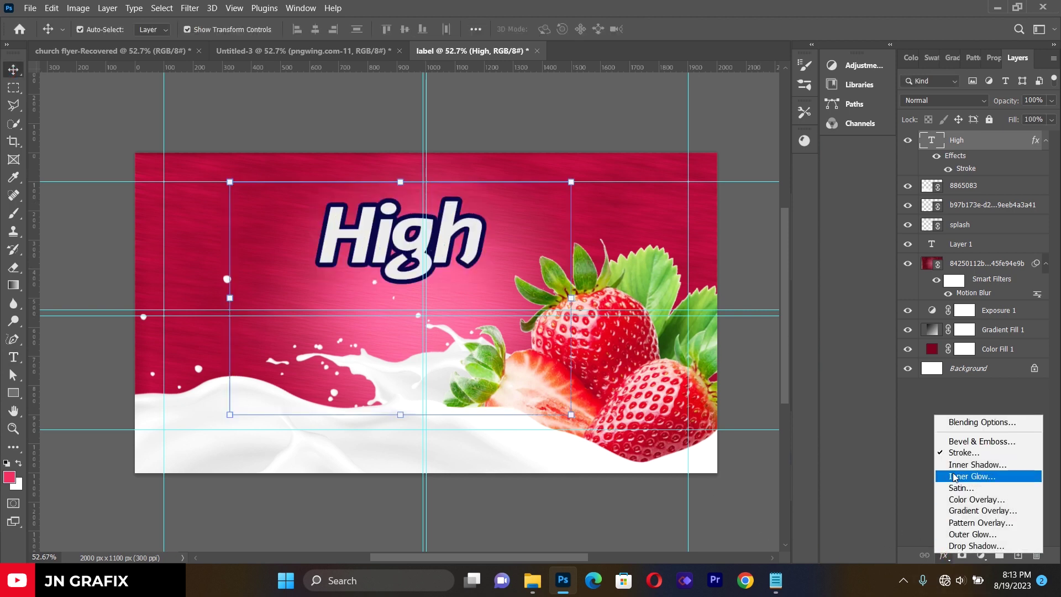
pyautogui.click(970, 442)
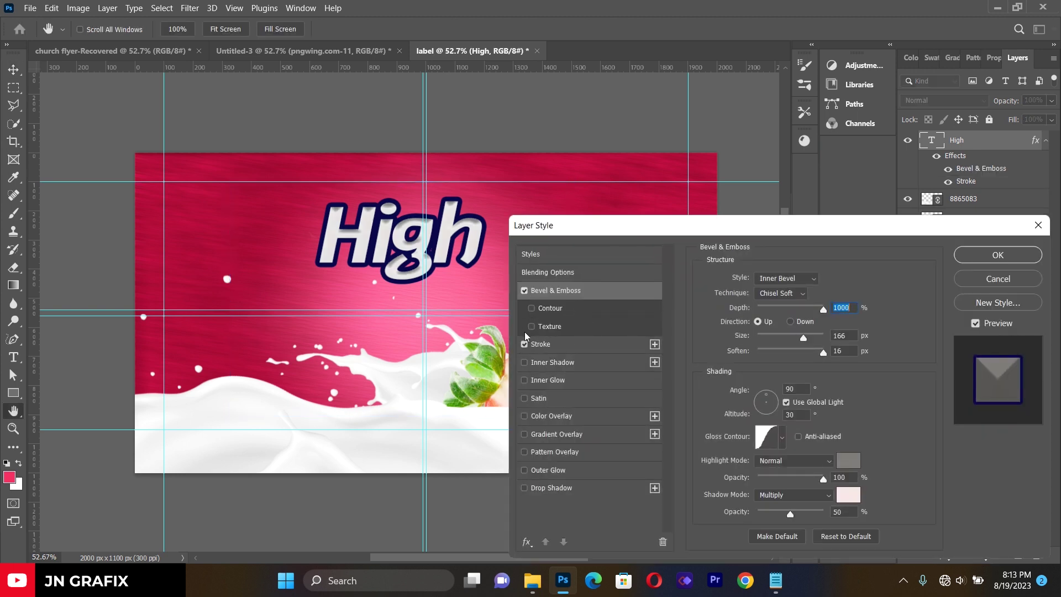
pyautogui.moveTo(599, 229); pyautogui.dragTo(660, 216)
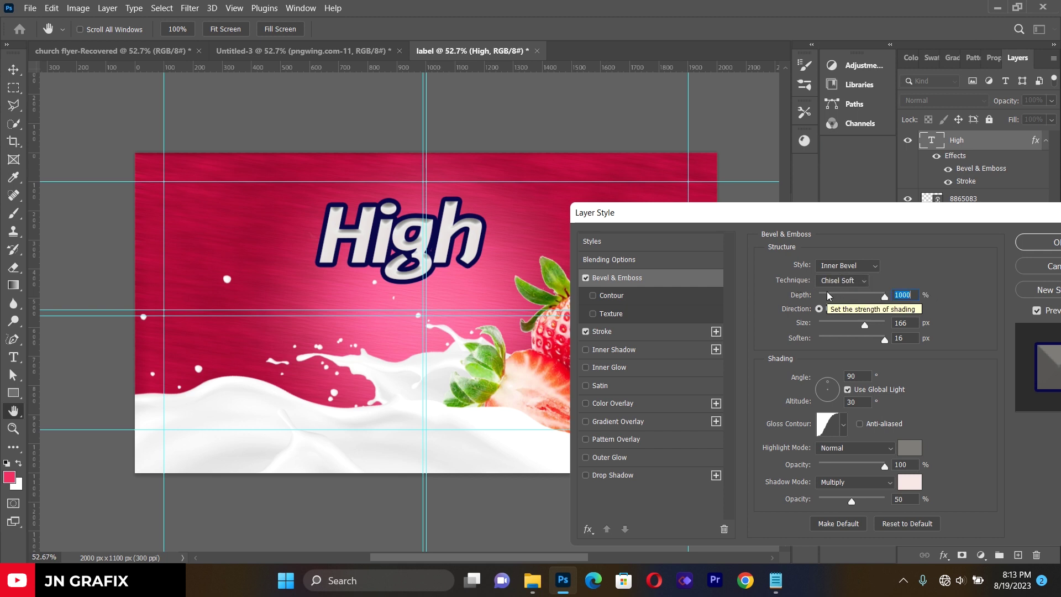
pyautogui.moveTo(861, 215); pyautogui.dragTo(780, 217)
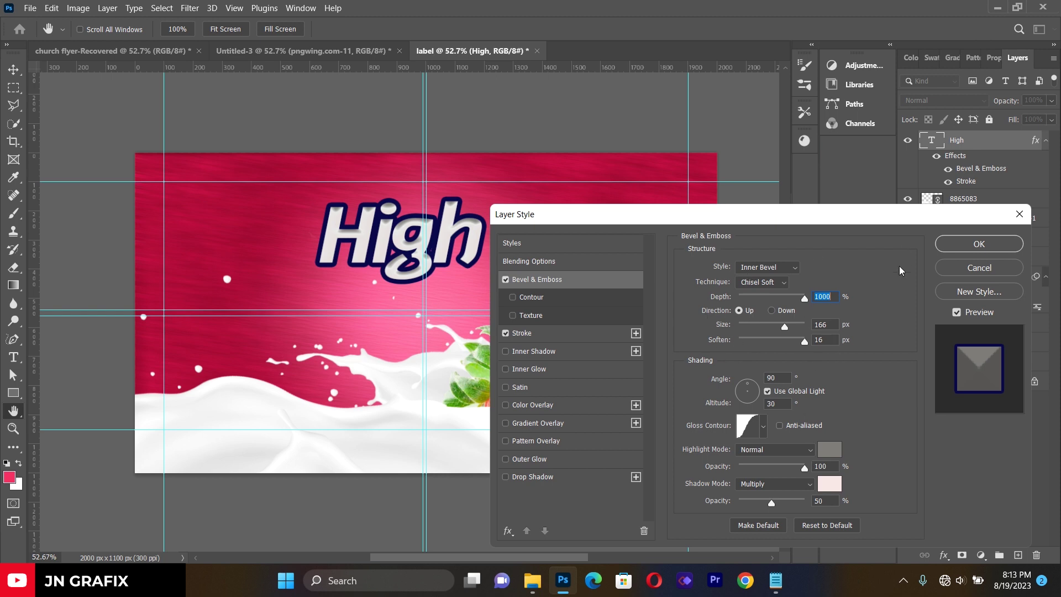
pyautogui.click(973, 247)
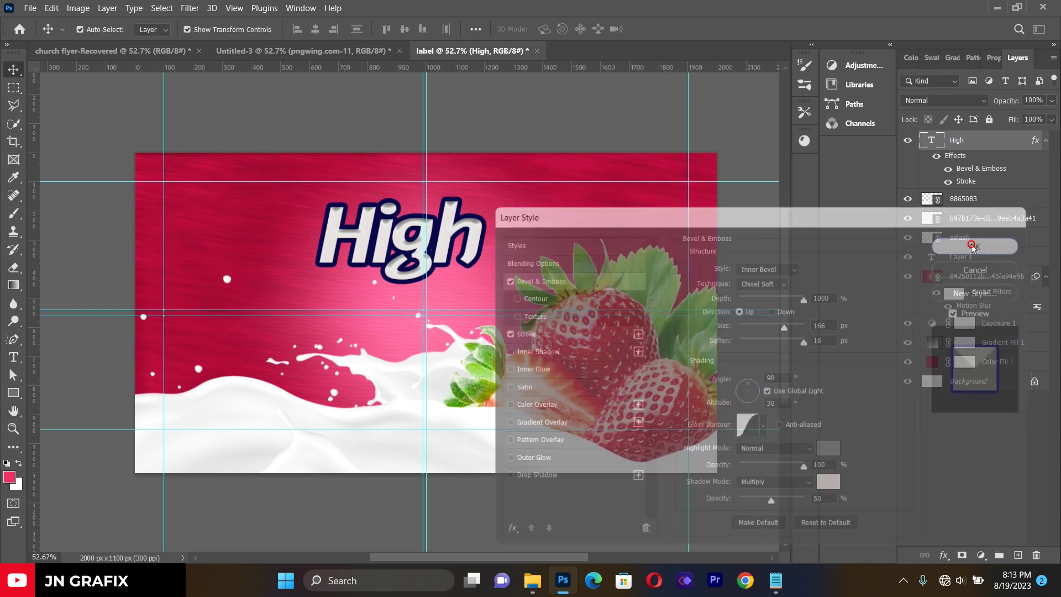
# Duplicate the "High" title just below the original and change the copy's text to "Treat"
pyautogui.click(357, 239)
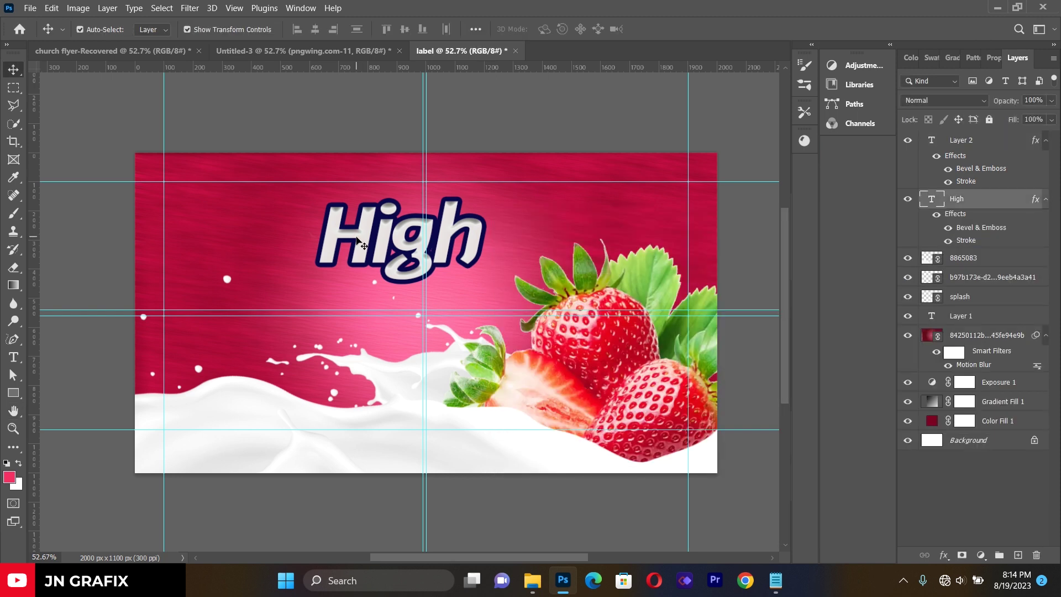
pyautogui.moveTo(356, 239); pyautogui.dragTo(351, 312)
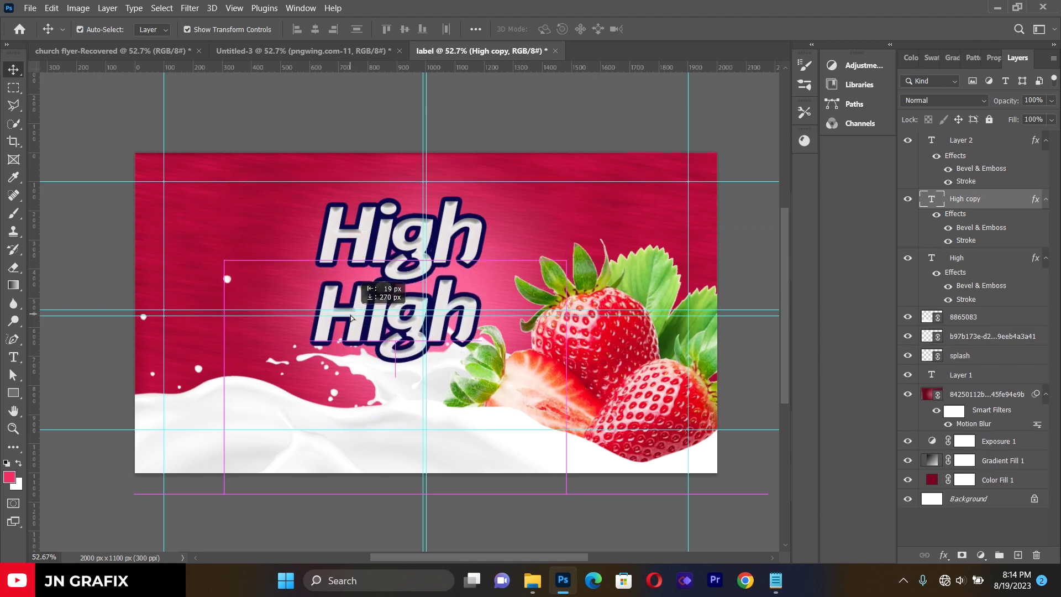
pyautogui.press('t')
pyautogui.click(409, 347)
pyautogui.doubleClick(409, 347)
pyautogui.press('BackSpace')
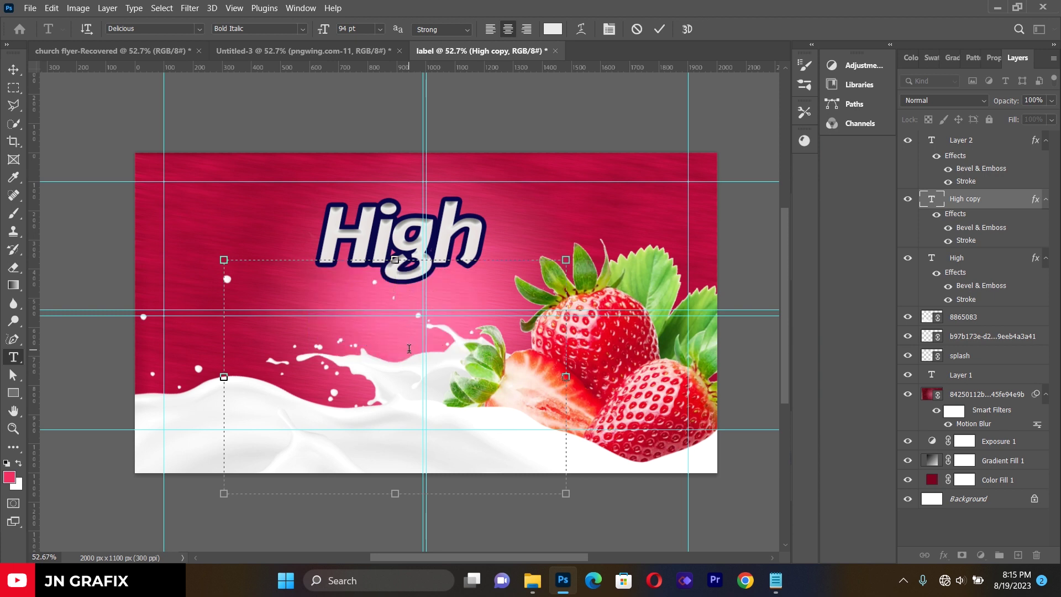
pyautogui.write('t')
pyautogui.press('BackSpace')
pyautogui.write('Trae')
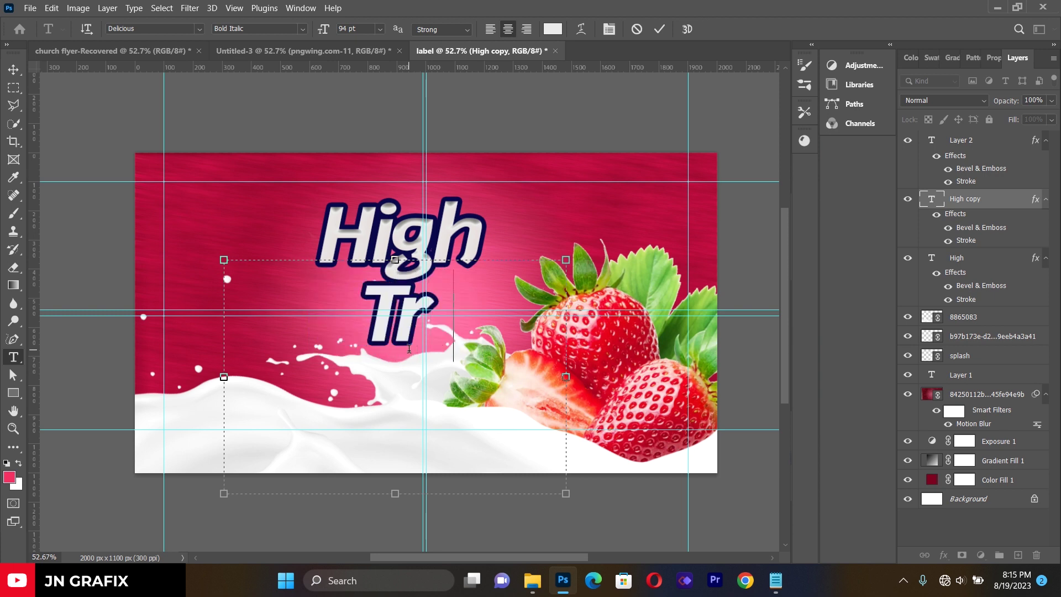
pyautogui.press('BackSpace')
pyautogui.press('BackSpace')
pyautogui.write('eat')
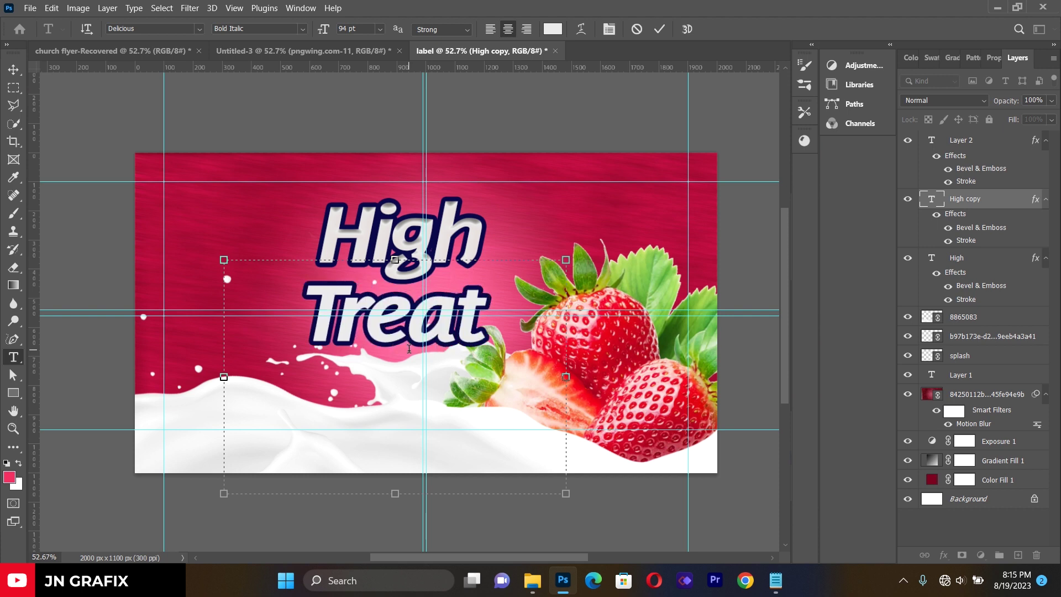
# Scale the "Treat" title down proportionally to about 81% of its size
pyautogui.click(14, 70)
pyautogui.moveTo(565, 493); pyautogui.dragTo(494, 467)
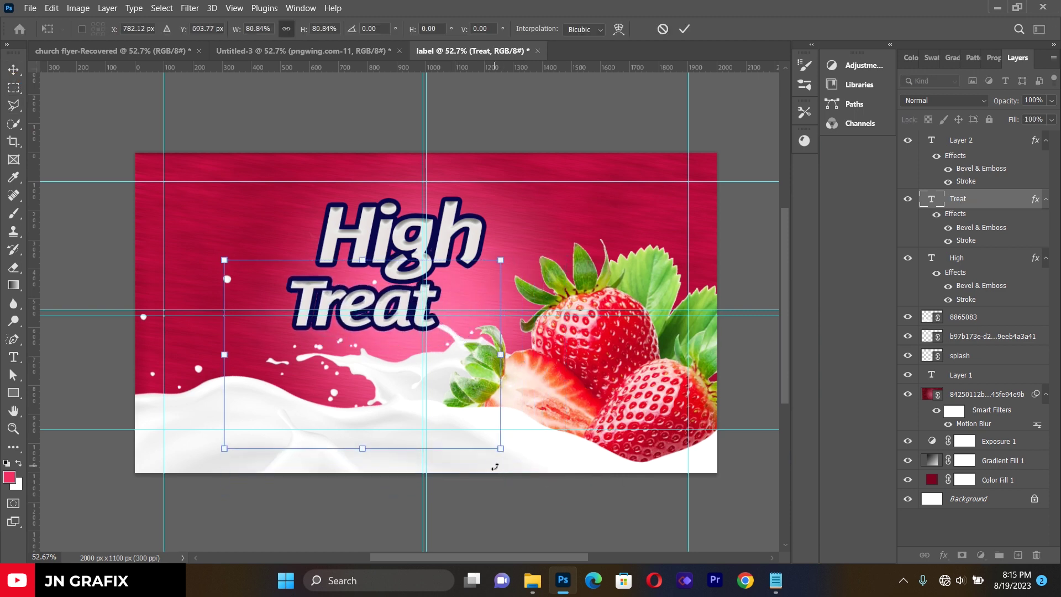
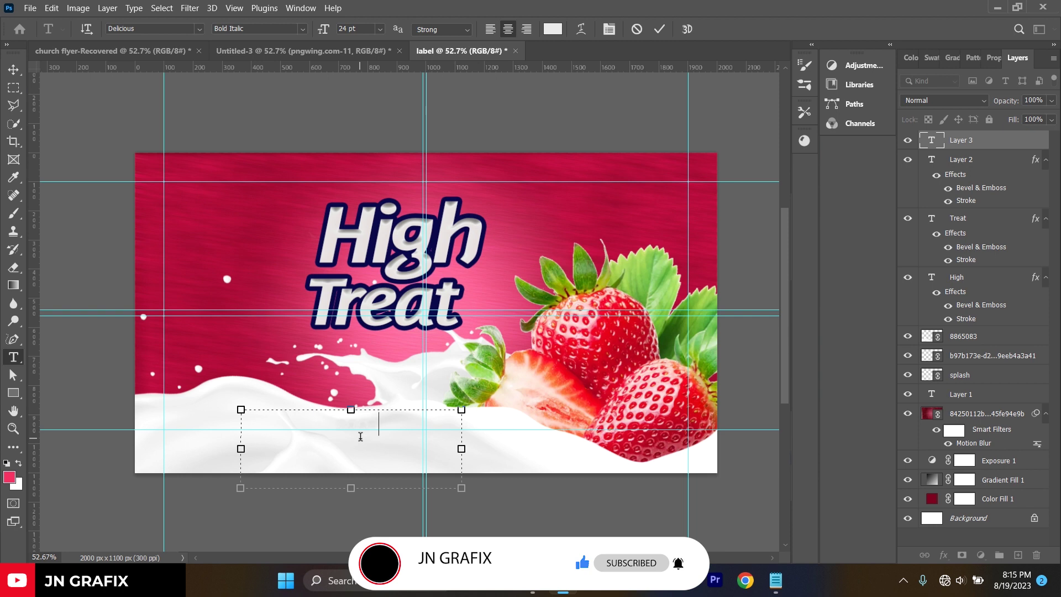
# Set the color of the "200ml" text on the white milk area to dark navy 09074c
pyautogui.hotkey('ctrl', 'a')
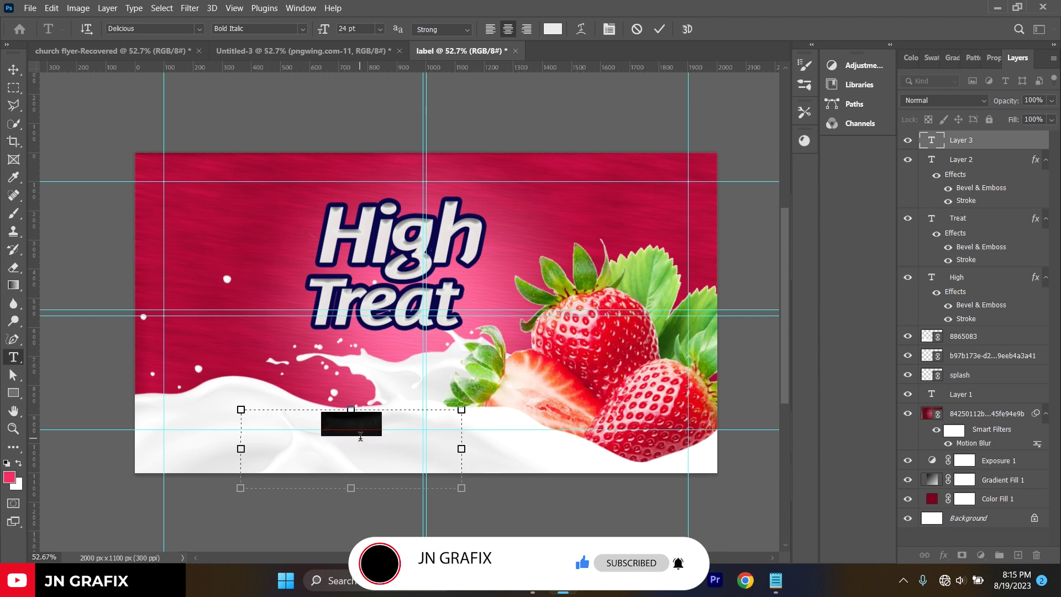
pyautogui.click(551, 29)
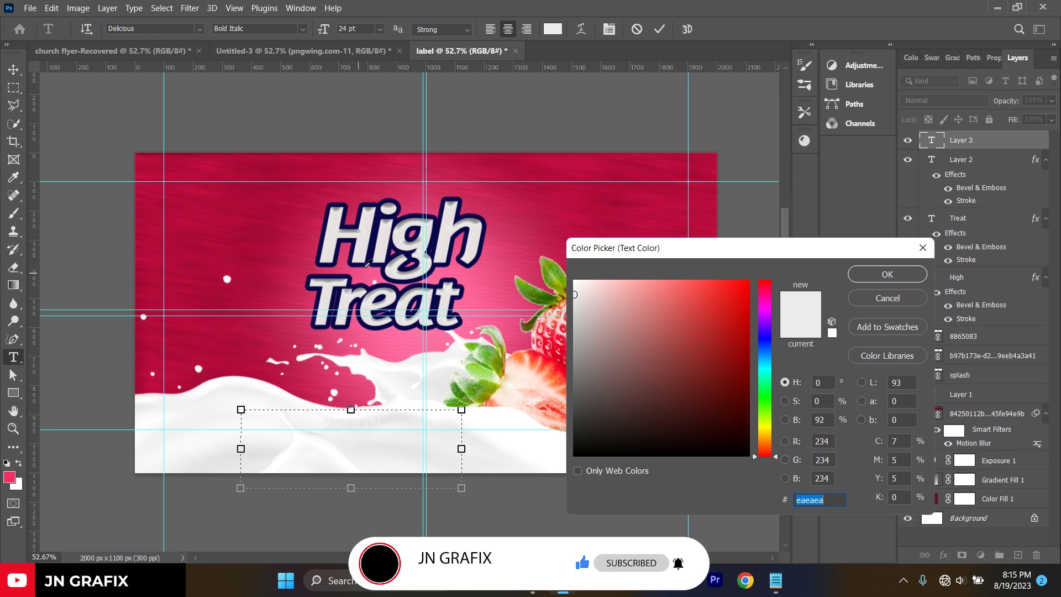
pyautogui.write('09074c')
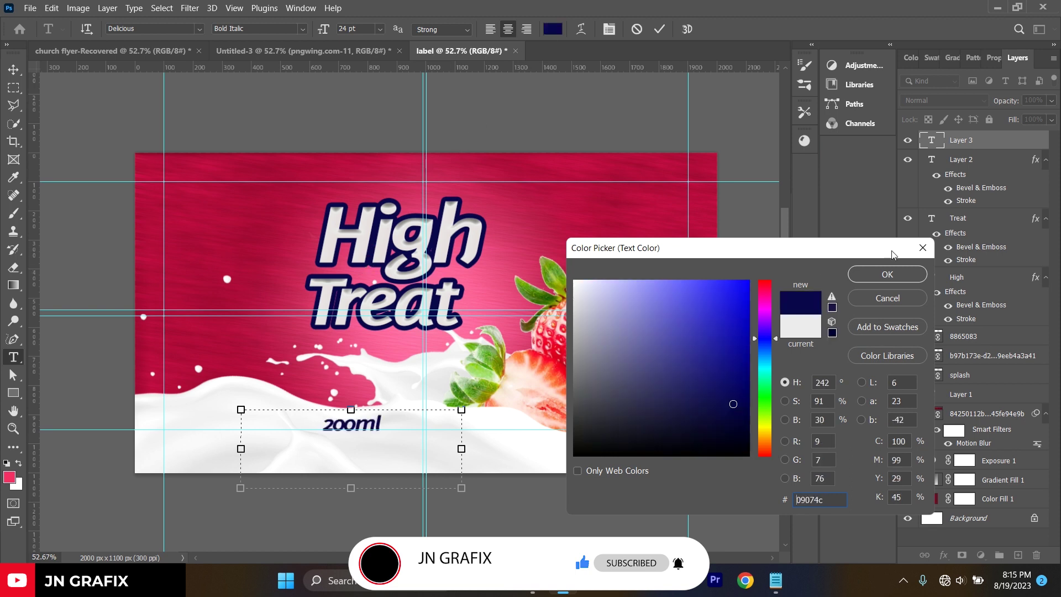
pyautogui.click(887, 275)
# Change the unit in the volume text to capitals so it reads "200ML"
pyautogui.click(382, 426)
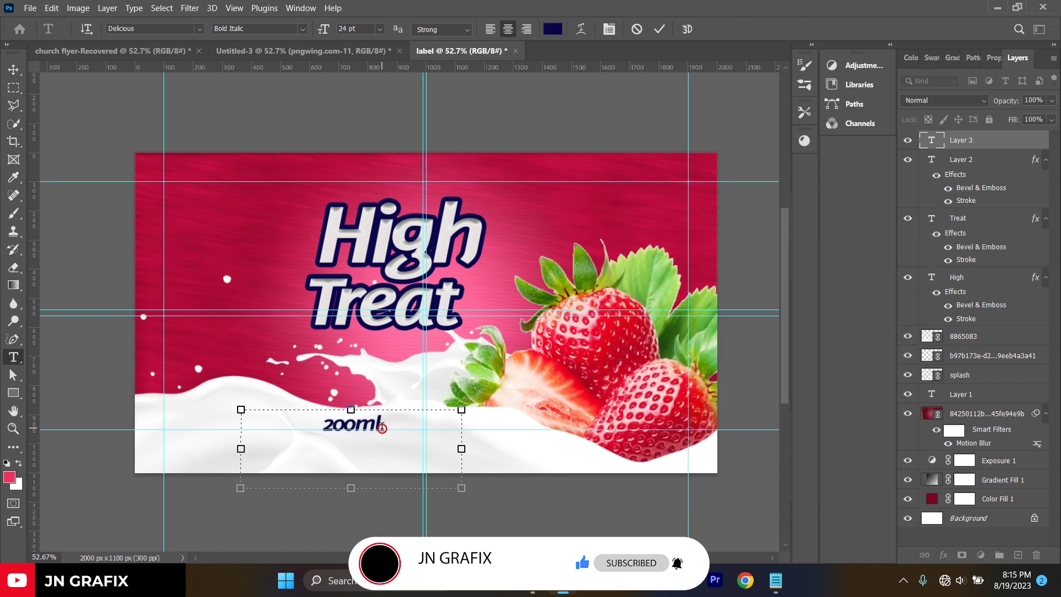
pyautogui.press('BackSpace')
pyautogui.press('BackSpace')
pyautogui.press('BackSpace')
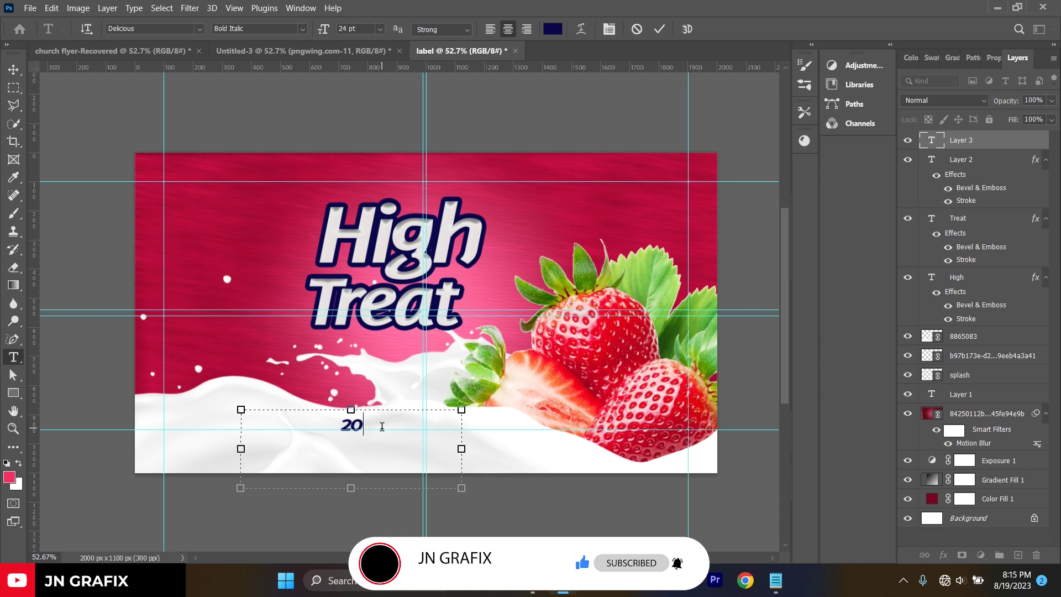
pyautogui.write('0')
pyautogui.write('ML')
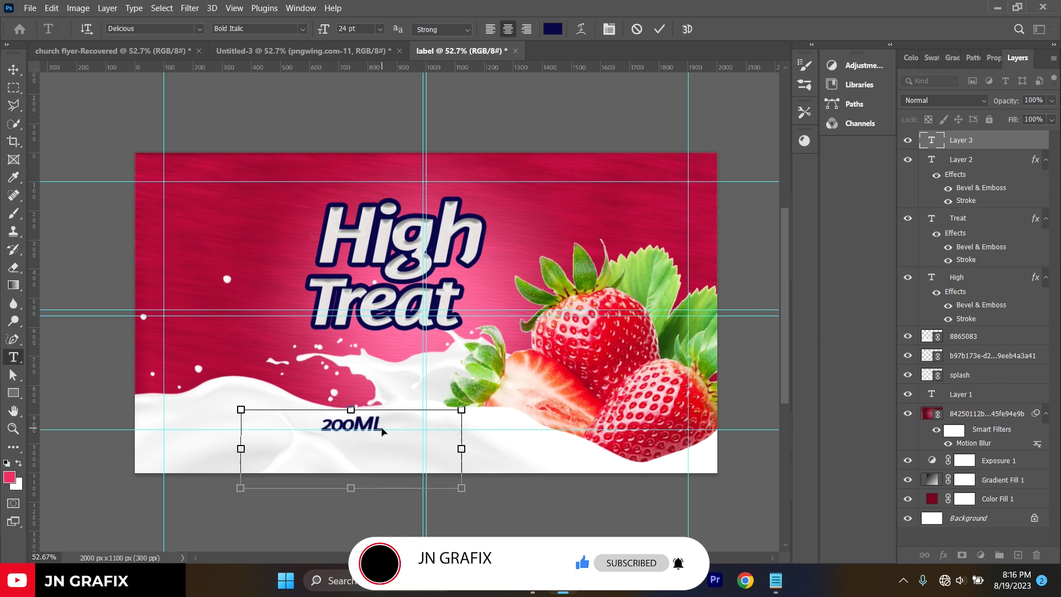
# Set the font of the whole "200ML" text to BadaBoom BB
pyautogui.hotkey('ctrl', 'a')
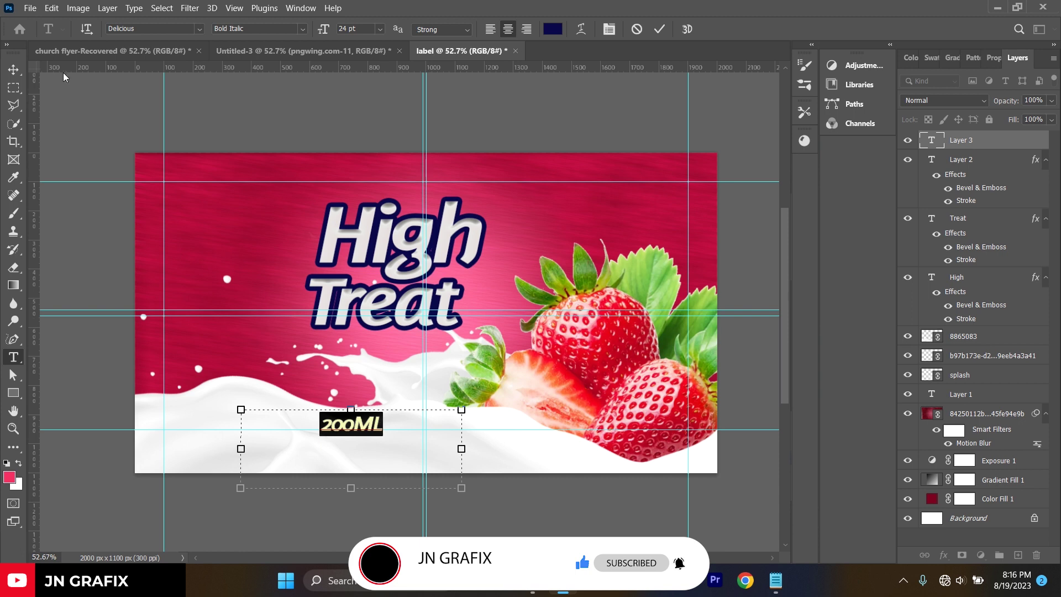
pyautogui.click(139, 31)
pyautogui.write('BA')
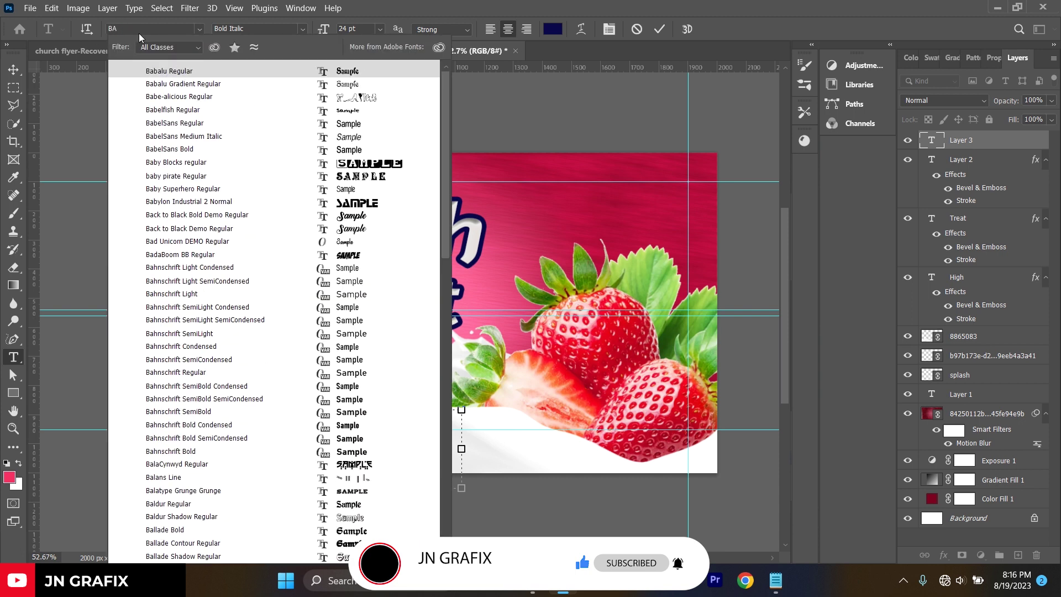
pyautogui.write('D')
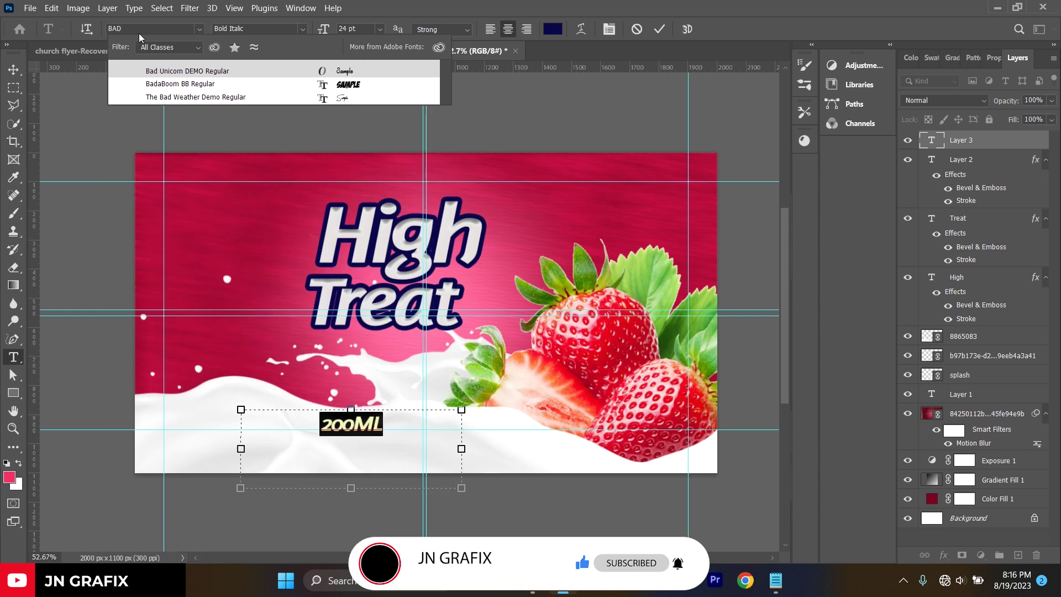
pyautogui.click(163, 86)
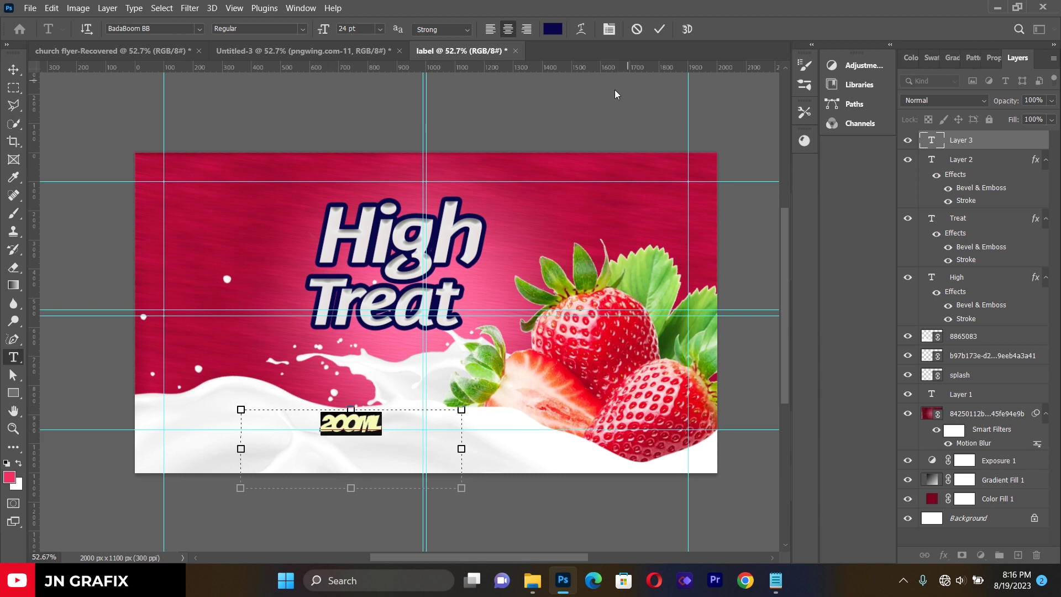
# Set the tracking of the "200ML" text to -10
pyautogui.click(609, 28)
pyautogui.click(569, 170)
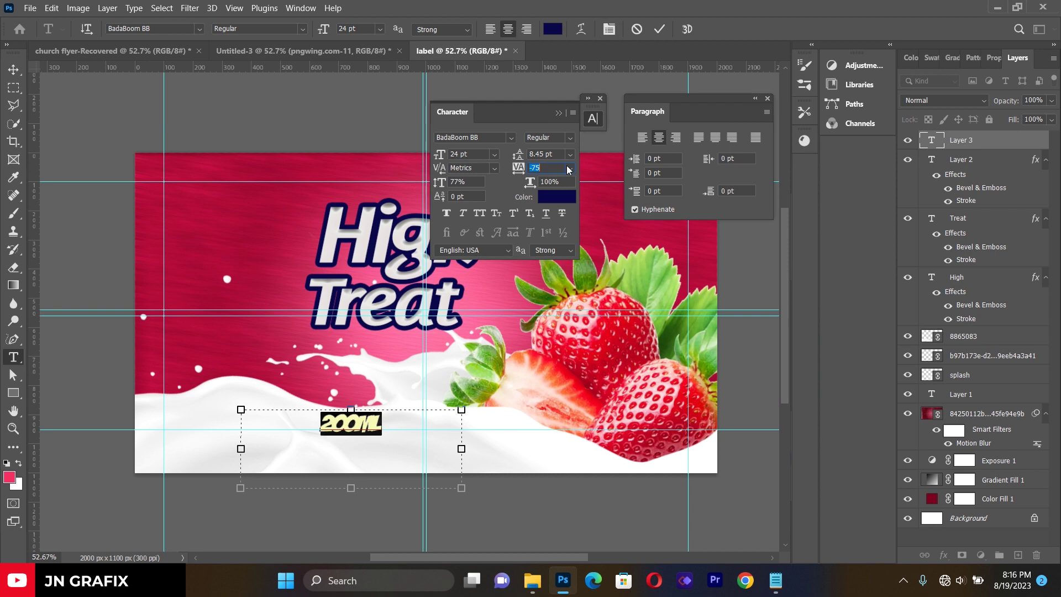
pyautogui.click(569, 168)
pyautogui.click(560, 223)
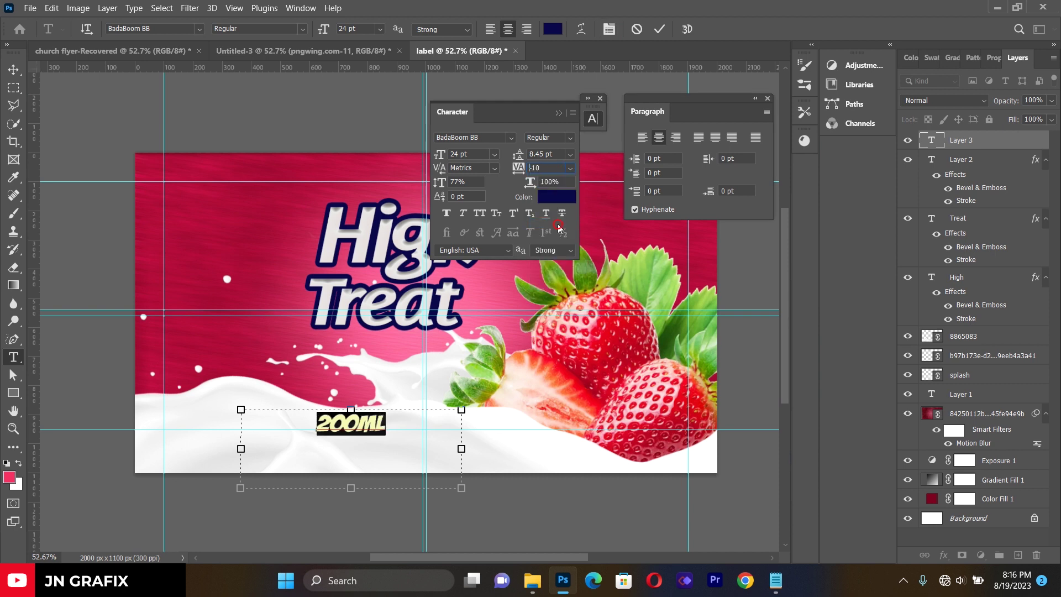
pyautogui.click(768, 99)
pyautogui.click(600, 98)
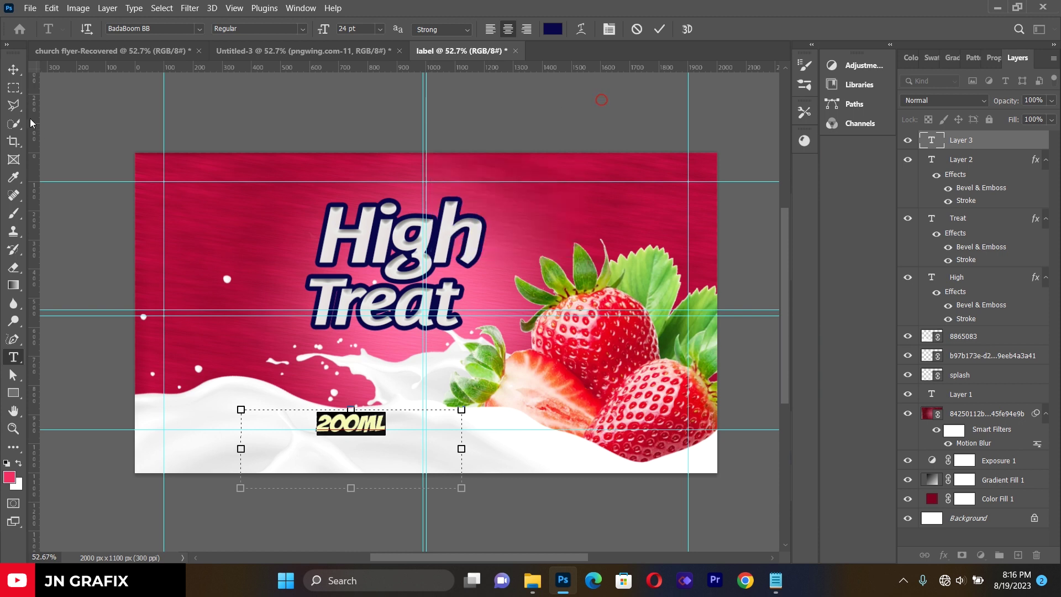
# Scale the "200ML" text to about 73% and place it over the lower margin guide, centered below the title
pyautogui.click(13, 69)
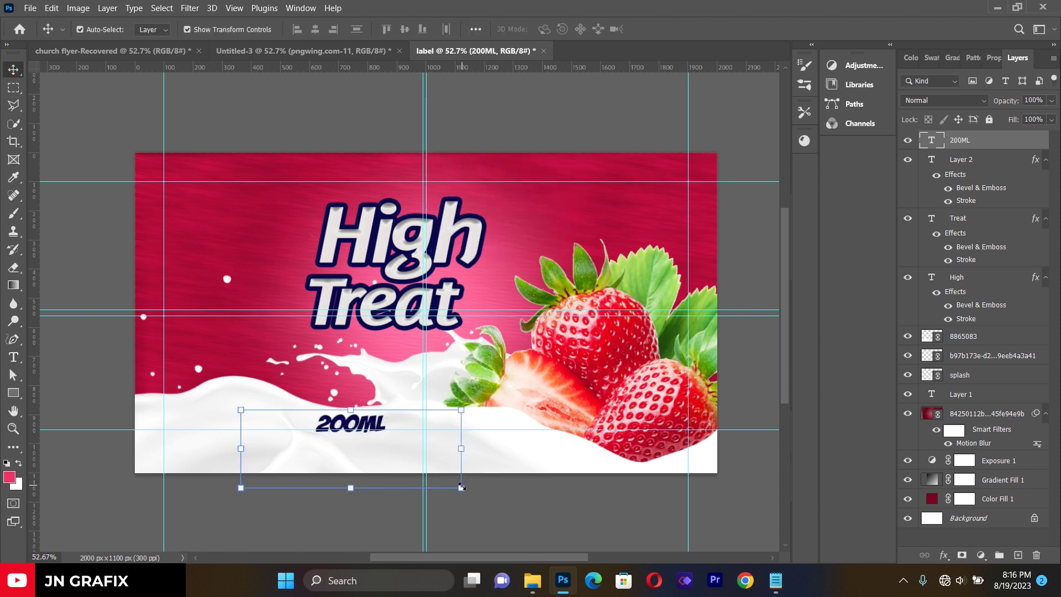
pyautogui.moveTo(461, 487); pyautogui.dragTo(401, 465)
pyautogui.moveTo(338, 425); pyautogui.dragTo(390, 426)
pyautogui.press('Down')
pyautogui.press('Down')
pyautogui.press('Down')
pyautogui.press('Down')
pyautogui.press('Down')
pyautogui.press('Down')
pyautogui.press('Down')
pyautogui.press('Down')
pyautogui.press('Down')
pyautogui.press('Down')
pyautogui.press('Down')
pyautogui.press('Down')
pyautogui.press('Down')
pyautogui.press('Down')
pyautogui.press('Down')
pyautogui.press('Down')
pyautogui.press('Left')
pyautogui.press('Left')
pyautogui.press('Left')
pyautogui.press('Left')
pyautogui.press('Left')
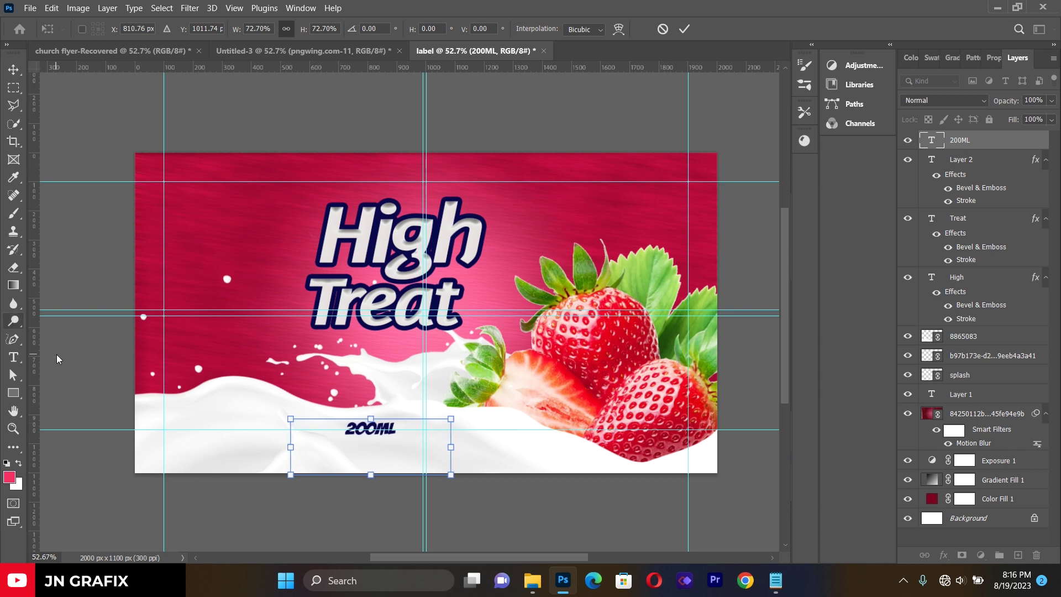
pyautogui.press('Return')
pyautogui.click(98, 381)
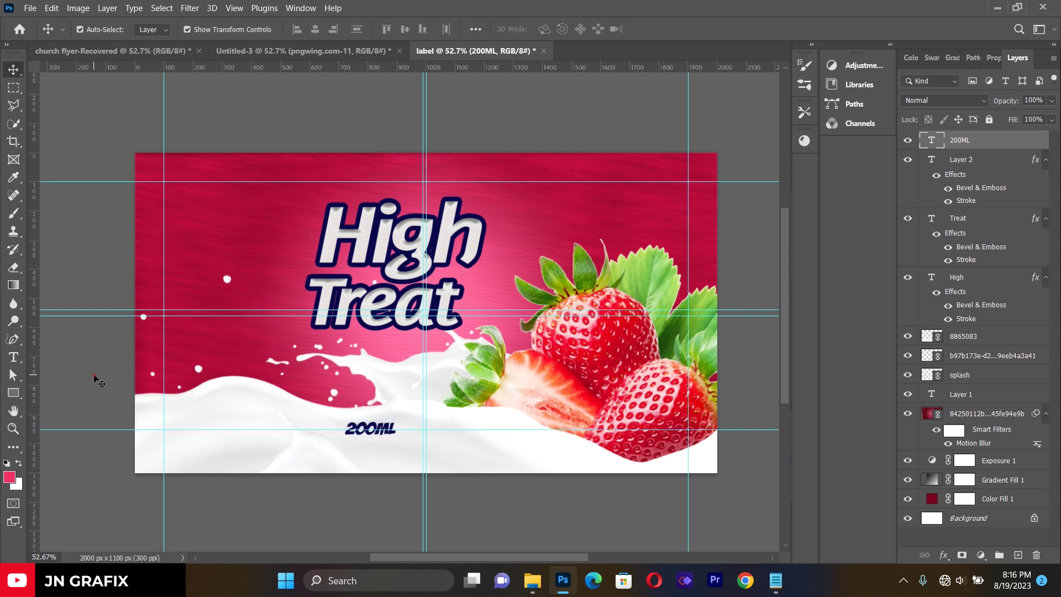
# Duplicate the "200ML" text just below the original and change the copy's text to "TICK AND CRAEMY"
pyautogui.click(372, 425)
pyautogui.hotkey('ctrl', 'j')
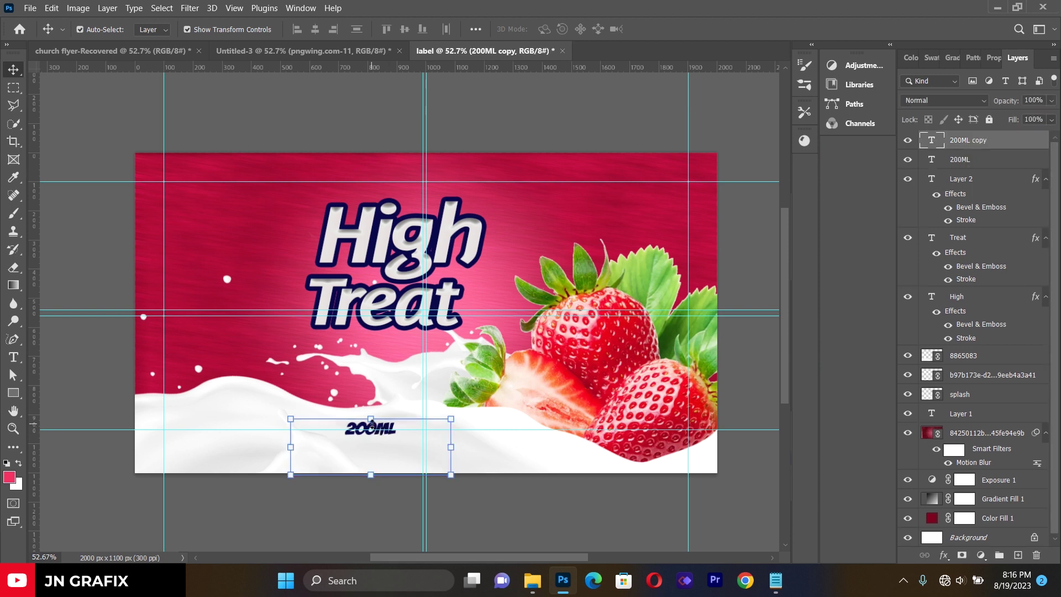
pyautogui.moveTo(385, 438); pyautogui.dragTo(385, 453)
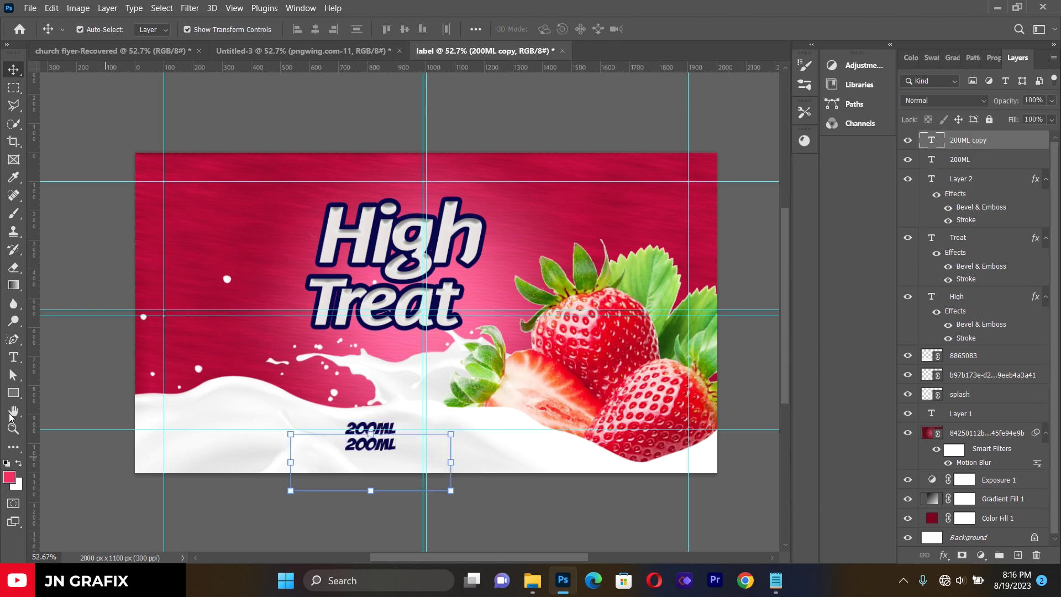
pyautogui.click(14, 357)
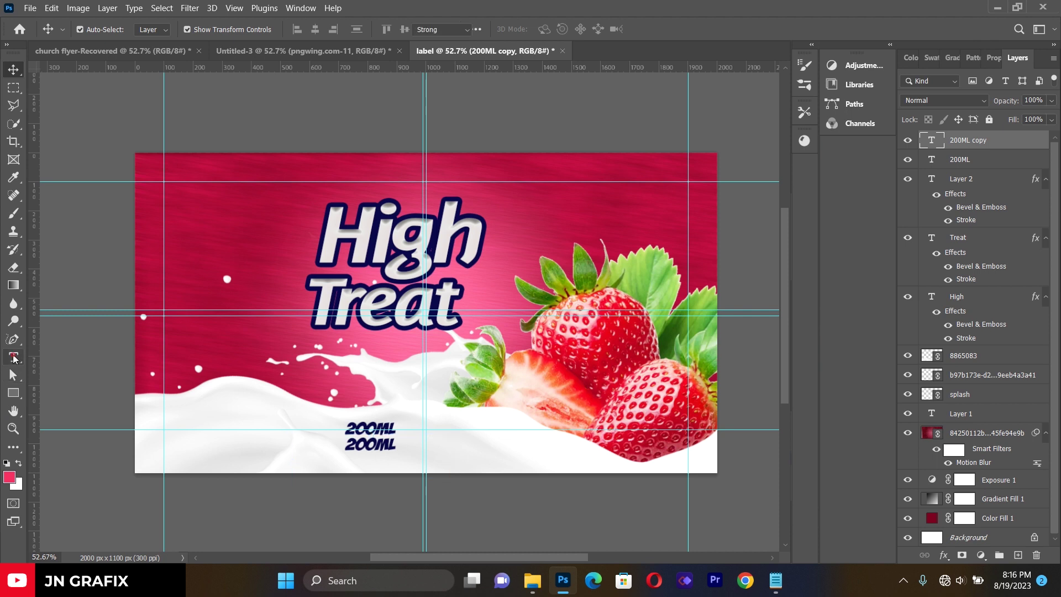
pyautogui.doubleClick(367, 445)
pyautogui.press('BackSpace')
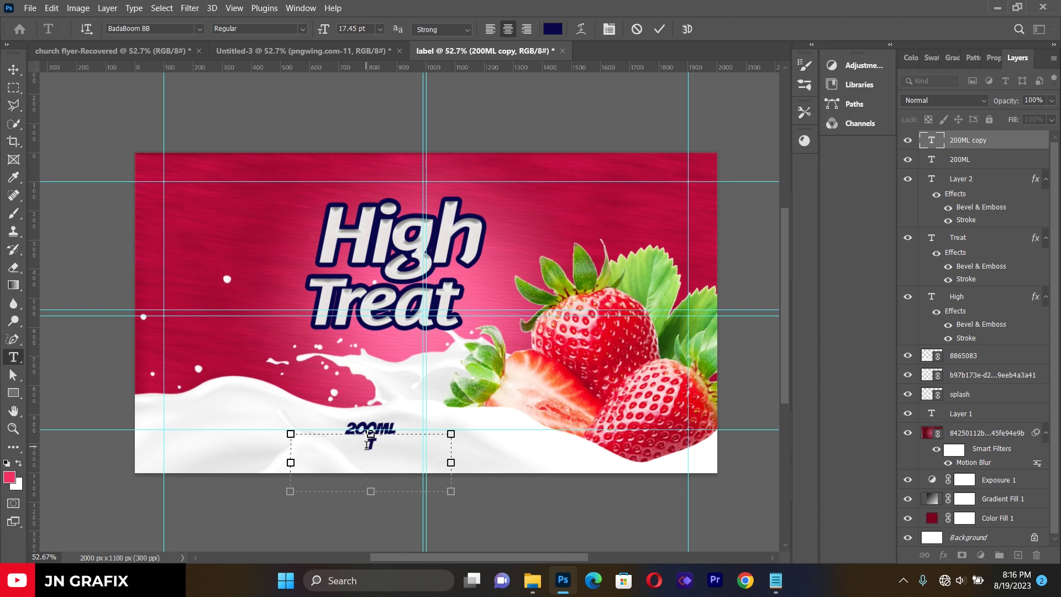
pyautogui.write('TICK AND CE')
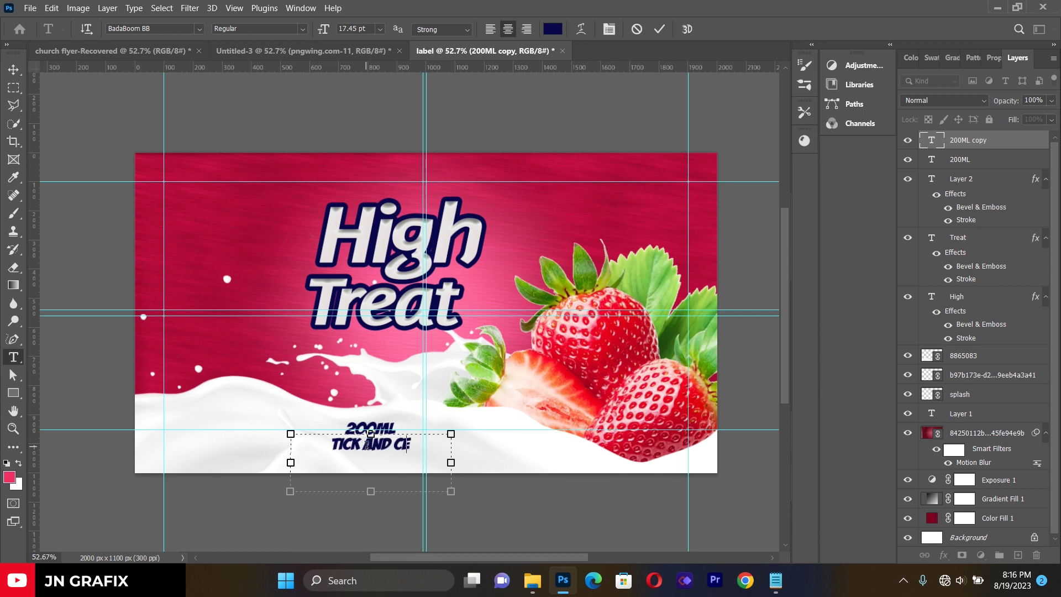
pyautogui.press('BackSpace')
pyautogui.write('RAEMY')
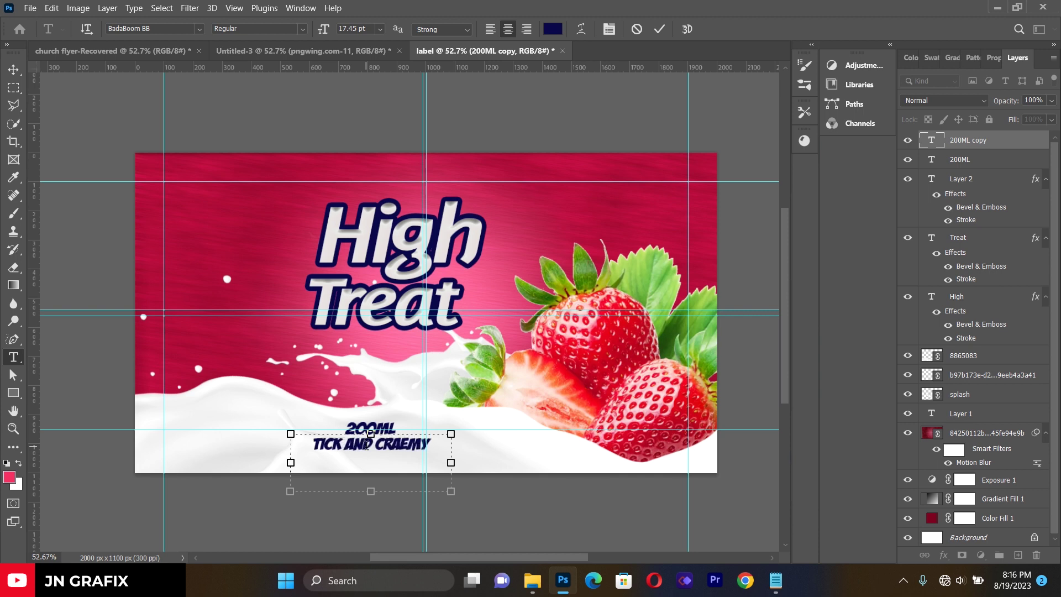
# Set the color of the "TICK AND CRAEMY" text to green 4f9203
pyautogui.hotkey('ctrl', 'a')
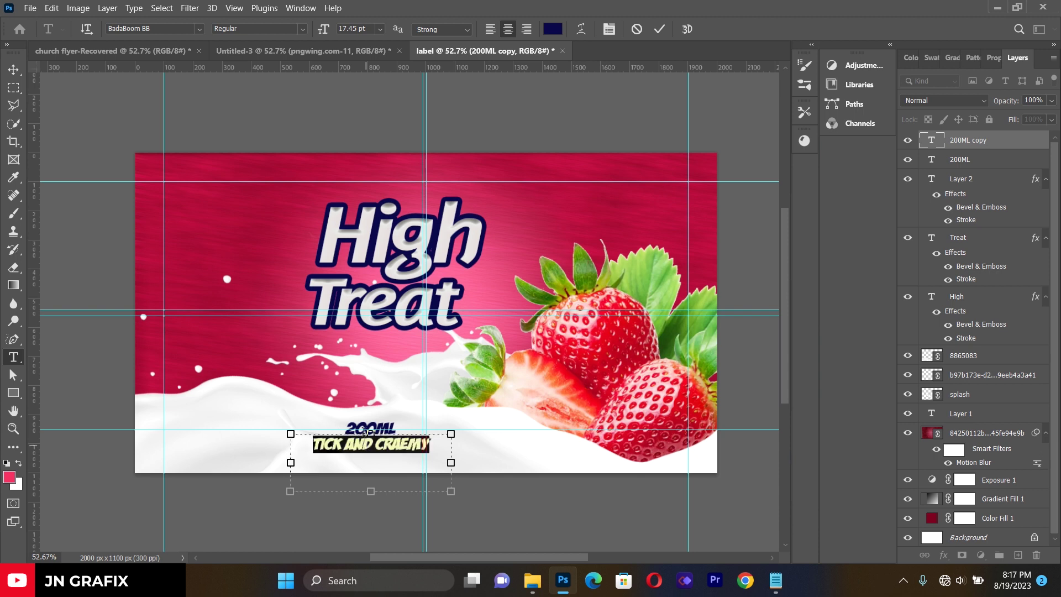
pyautogui.click(553, 30)
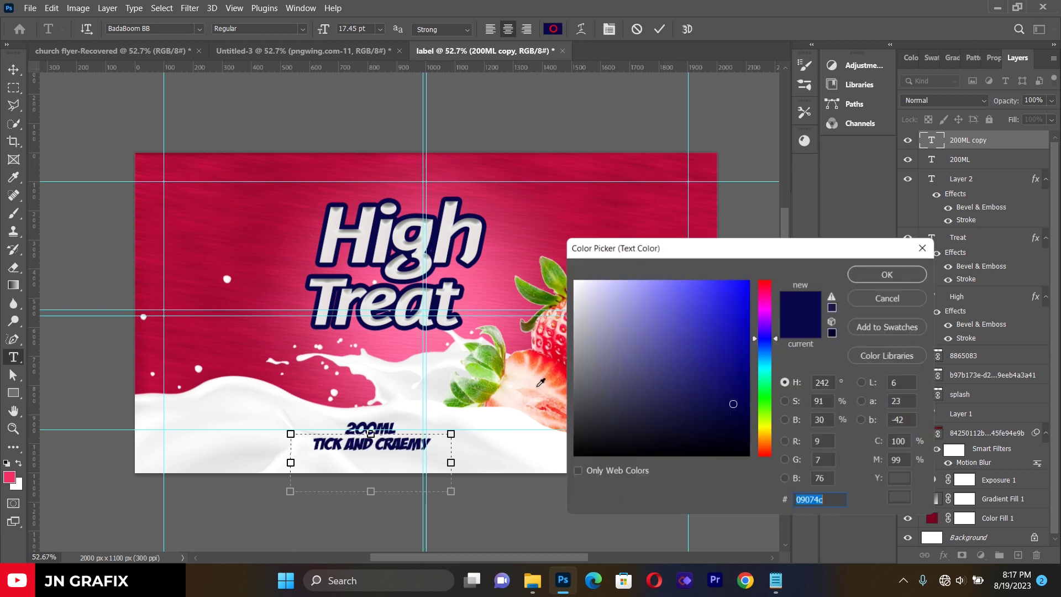
pyautogui.click(480, 395)
pyautogui.click(730, 307)
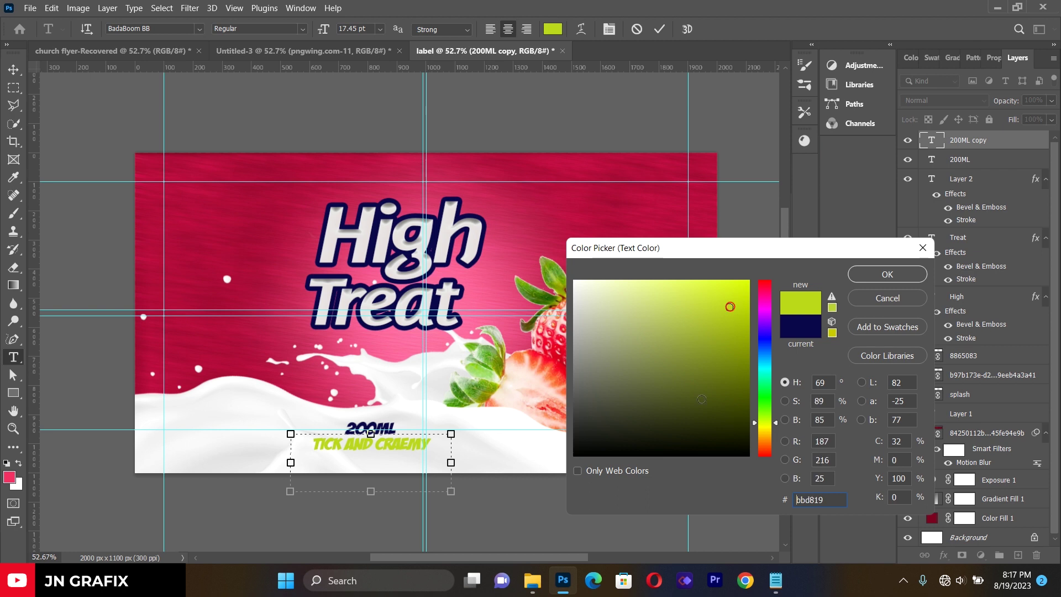
pyautogui.click(764, 413)
pyautogui.click(730, 326)
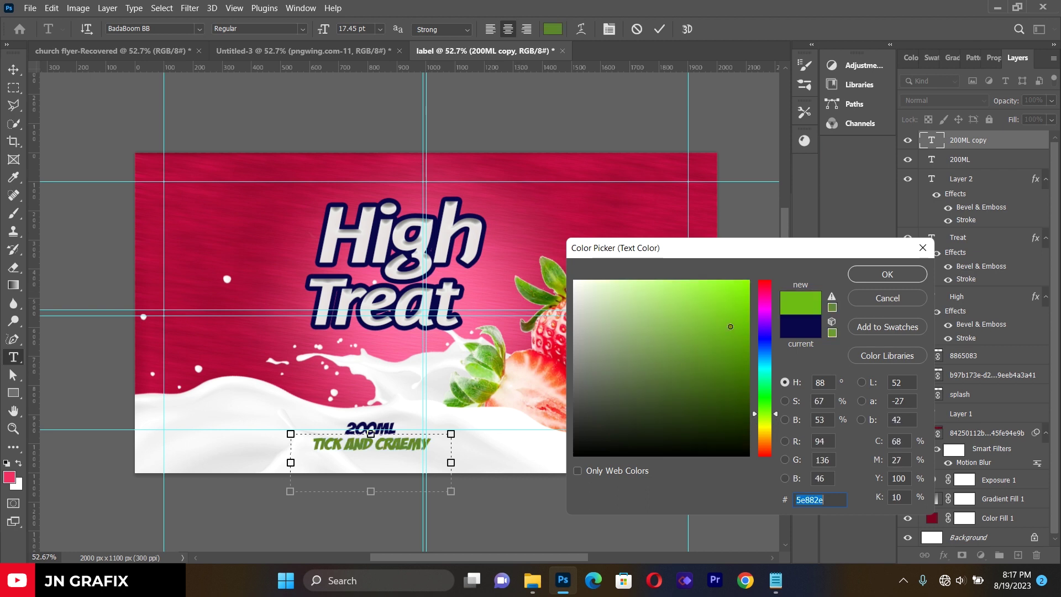
pyautogui.moveTo(732, 337); pyautogui.dragTo(732, 364)
pyautogui.click(736, 381)
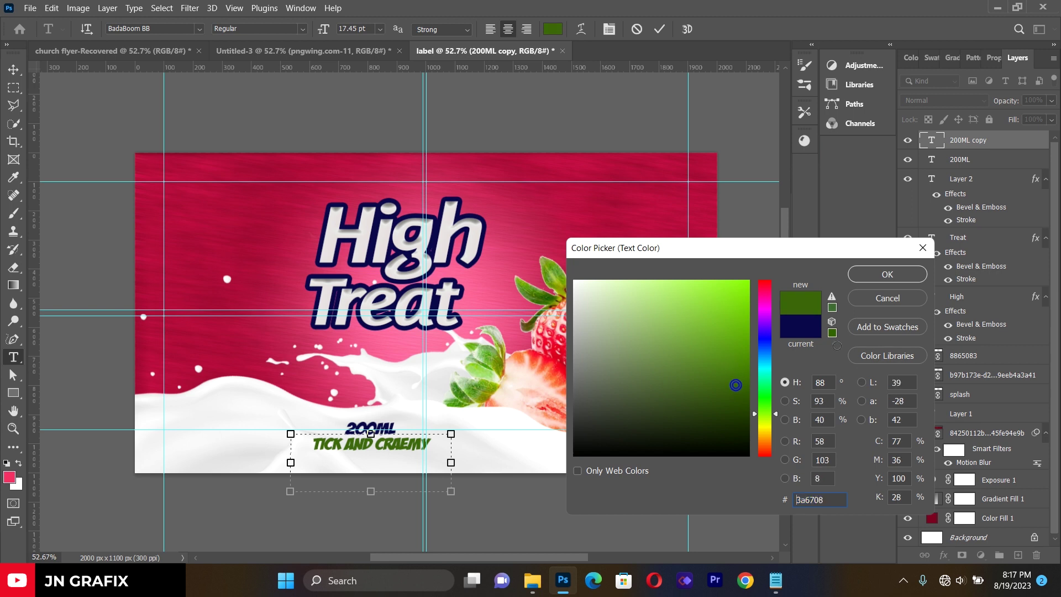
pyautogui.click(745, 356)
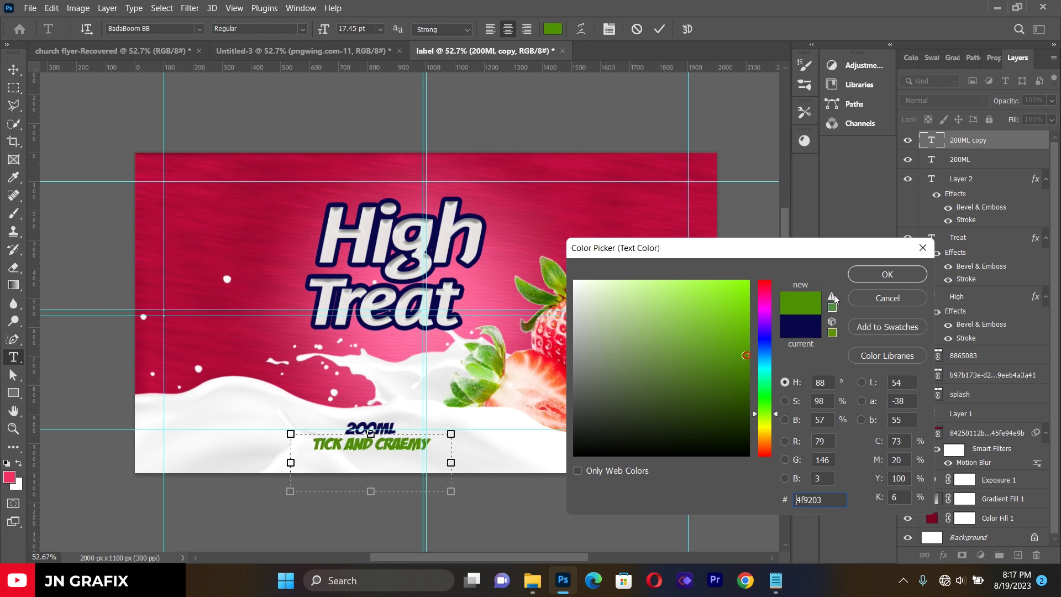
pyautogui.click(855, 274)
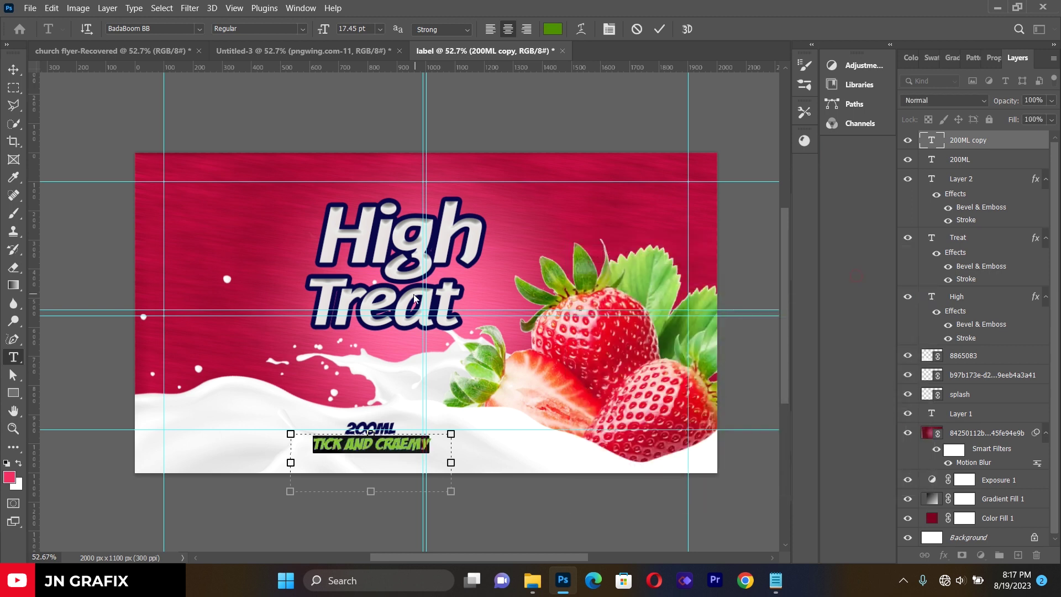
# Scale the "TICK AND CRAEMY" text down and place it directly above "200ML"
pyautogui.click(13, 69)
pyautogui.moveTo(450, 490); pyautogui.dragTo(394, 420)
pyautogui.click(13, 64)
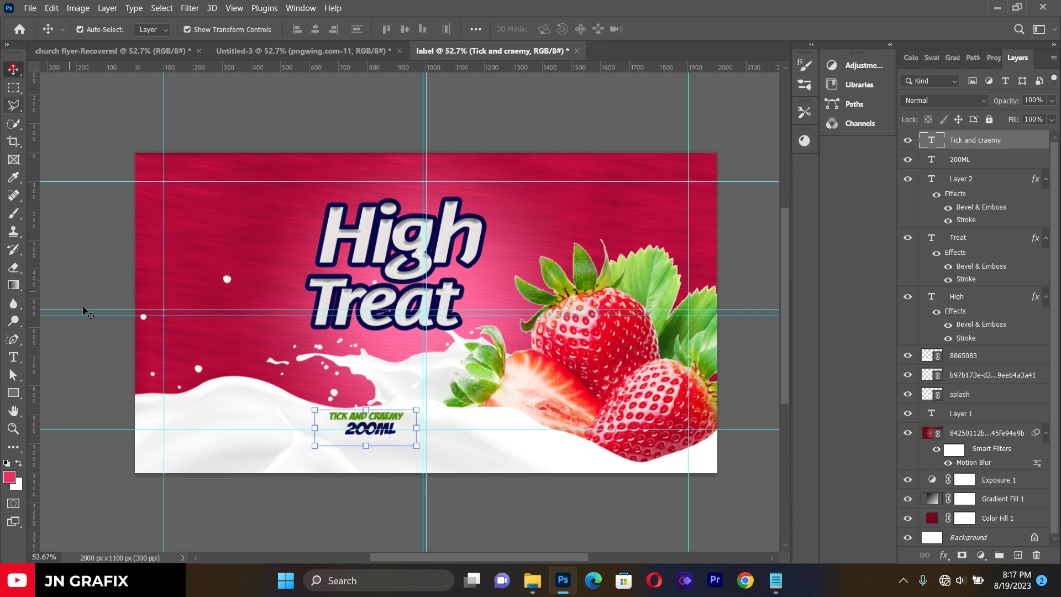
pyautogui.click(82, 301)
# Scale the "200ML" text up to about 130% and nudge it into place centered just below "TICK AND CRAEMY"
pyautogui.click(371, 436)
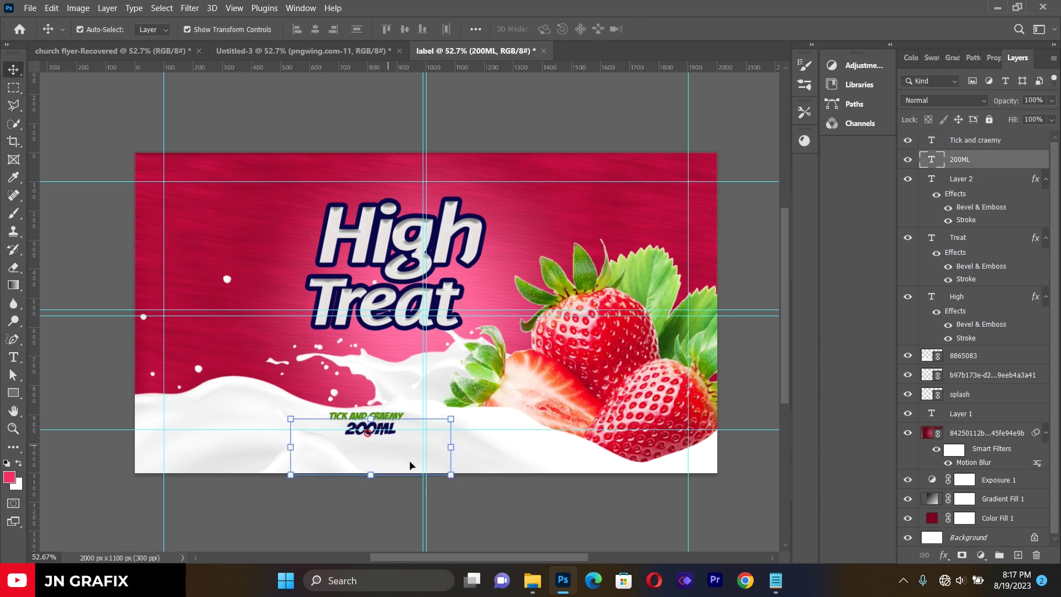
pyautogui.moveTo(450, 473); pyautogui.dragTo(500, 492)
pyautogui.moveTo(415, 446); pyautogui.dragTo(391, 435)
pyautogui.press('Down')
pyautogui.press('Down')
pyautogui.press('Down')
pyautogui.press('Down')
pyautogui.press('Down')
pyautogui.press('Left')
pyautogui.press('Left')
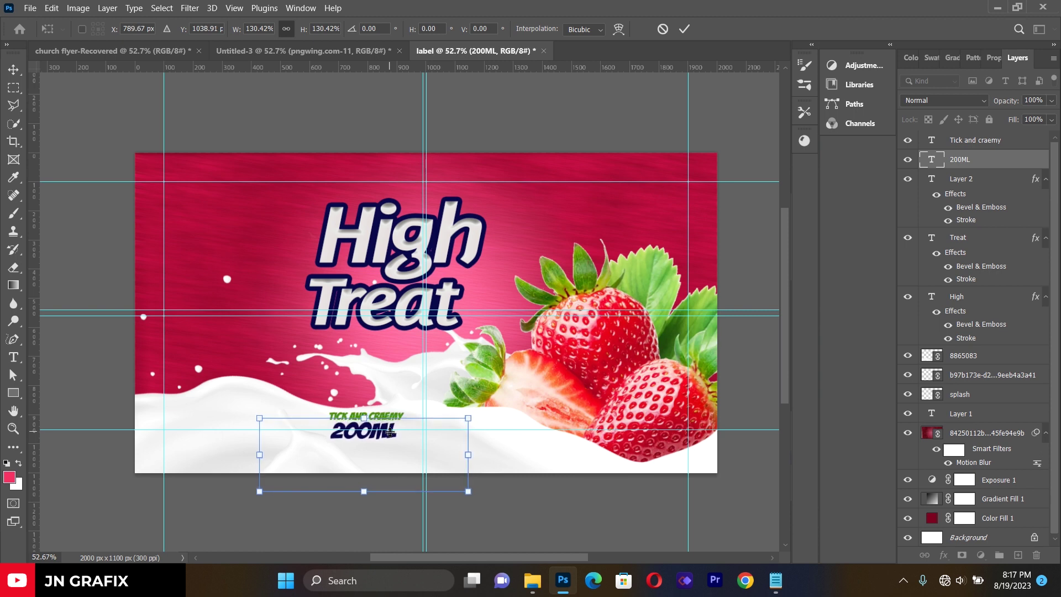
pyautogui.press('Right')
pyautogui.press('Right')
pyautogui.press('Up')
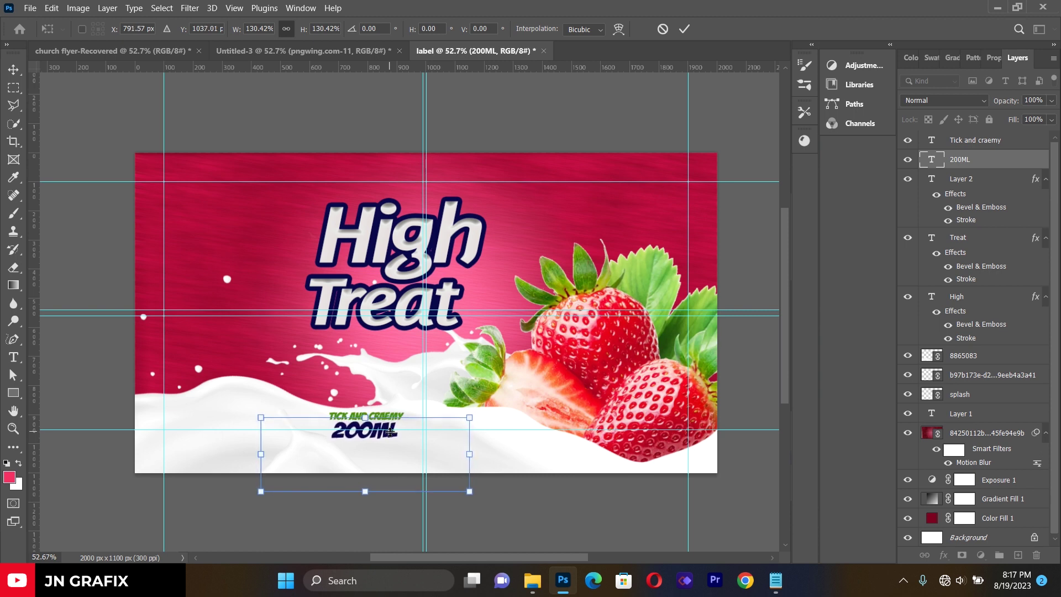
pyautogui.click(14, 69)
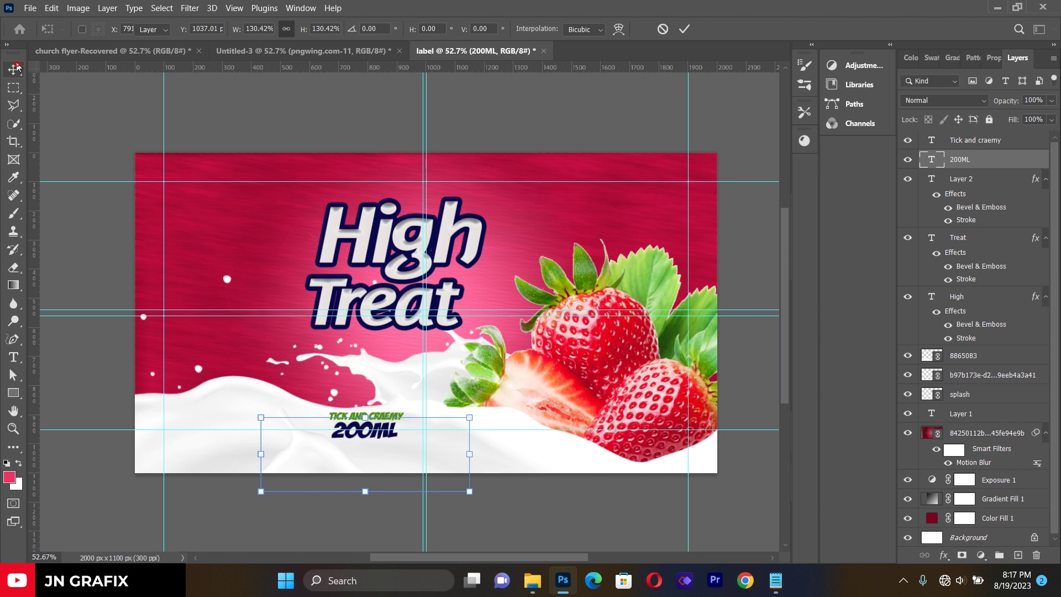
pyautogui.click(61, 226)
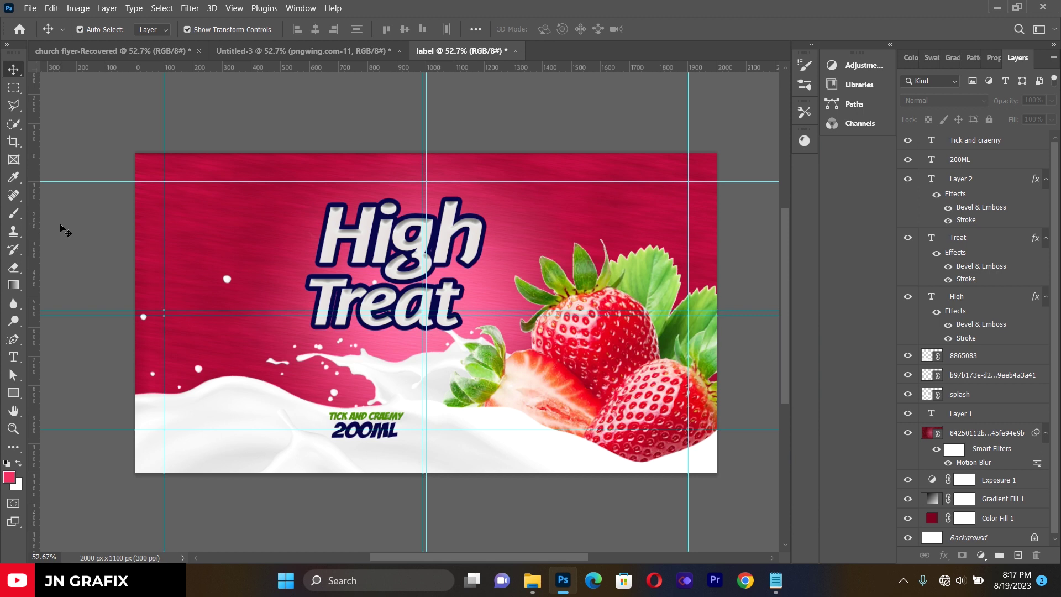
# Add a paragraph text box to the left of the "High Treat" title containing the word "INGREDIENT"
pyautogui.click(11, 360)
pyautogui.moveTo(172, 202); pyautogui.dragTo(297, 380)
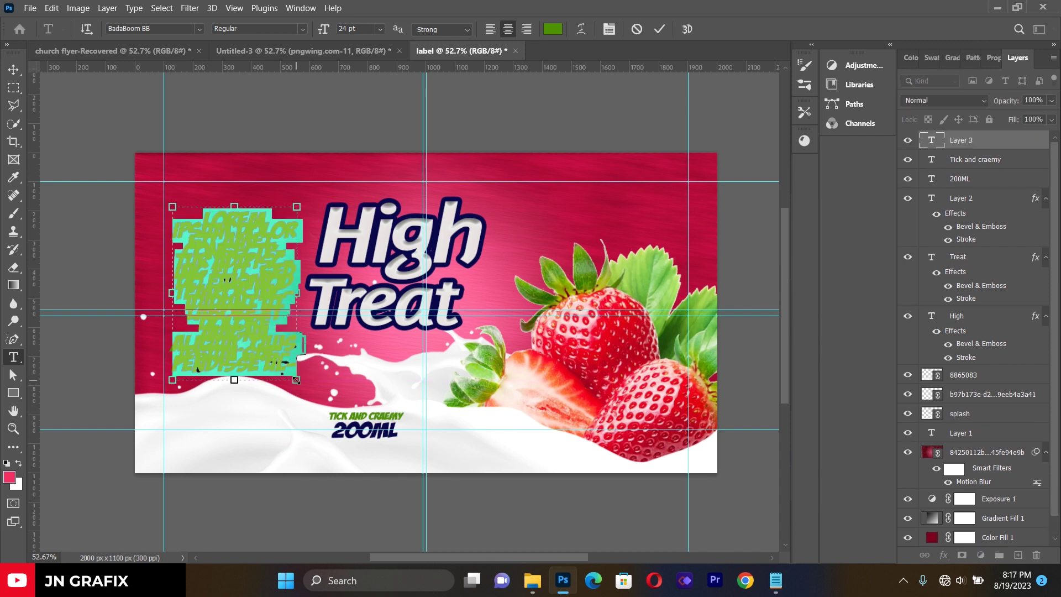
pyautogui.press('BackSpace')
pyautogui.write('INGR')
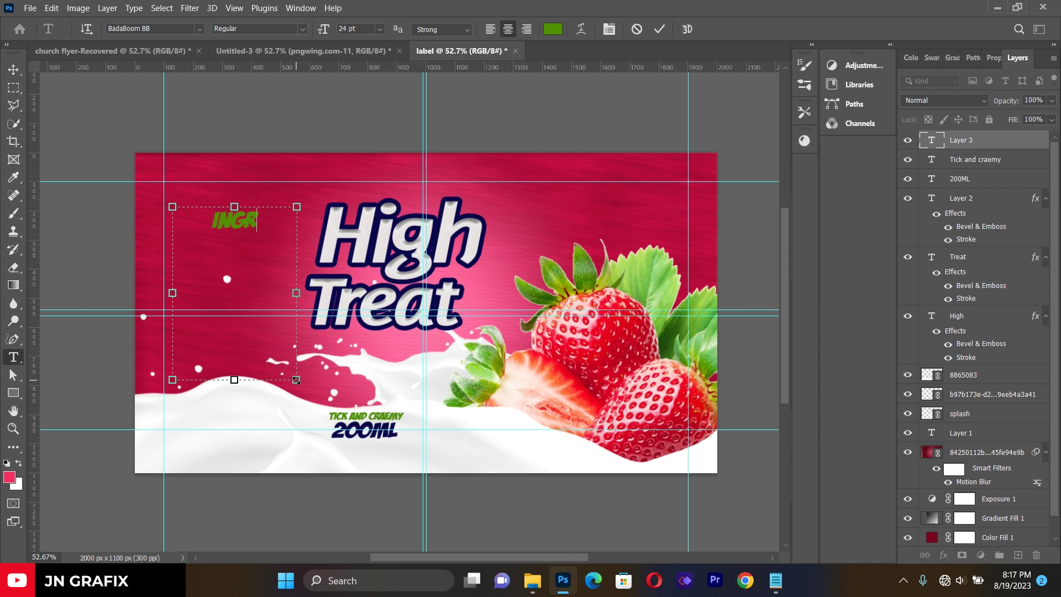
pyautogui.write('EADIENT')
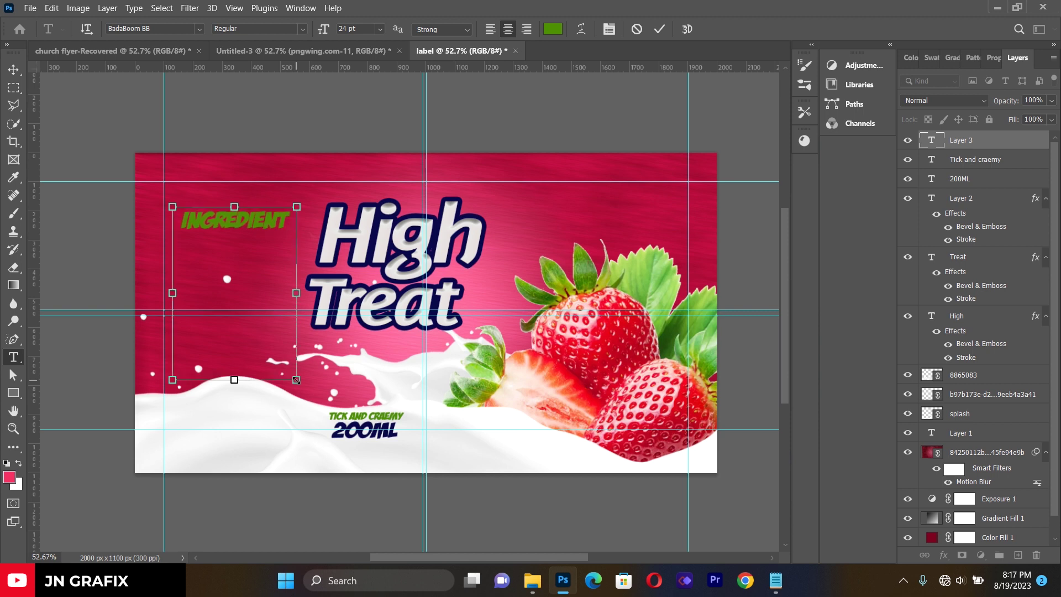
# Set the color of the "INGREDIENT" text to white and its font to Roboto Medium
pyautogui.hotkey('ctrl', 'a')
pyautogui.click(552, 28)
pyautogui.click(451, 440)
pyautogui.click(887, 274)
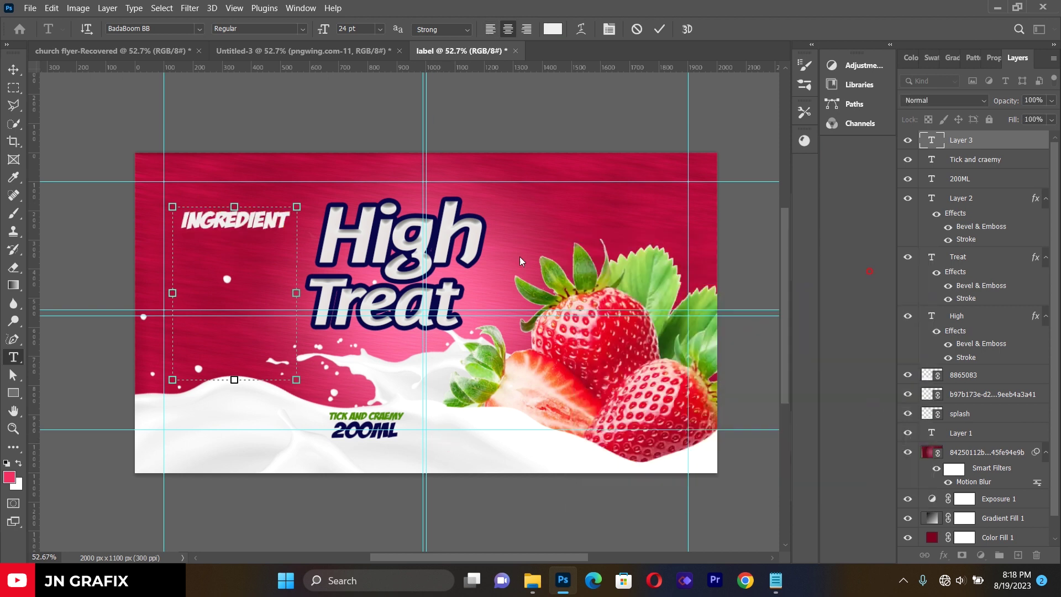
pyautogui.click(200, 29)
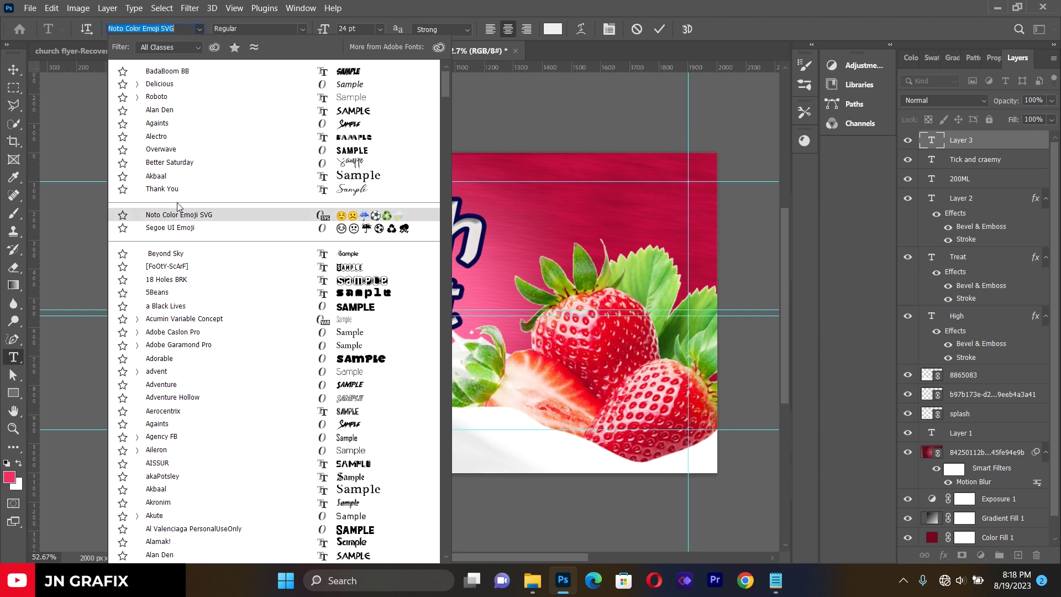
pyautogui.write('rob')
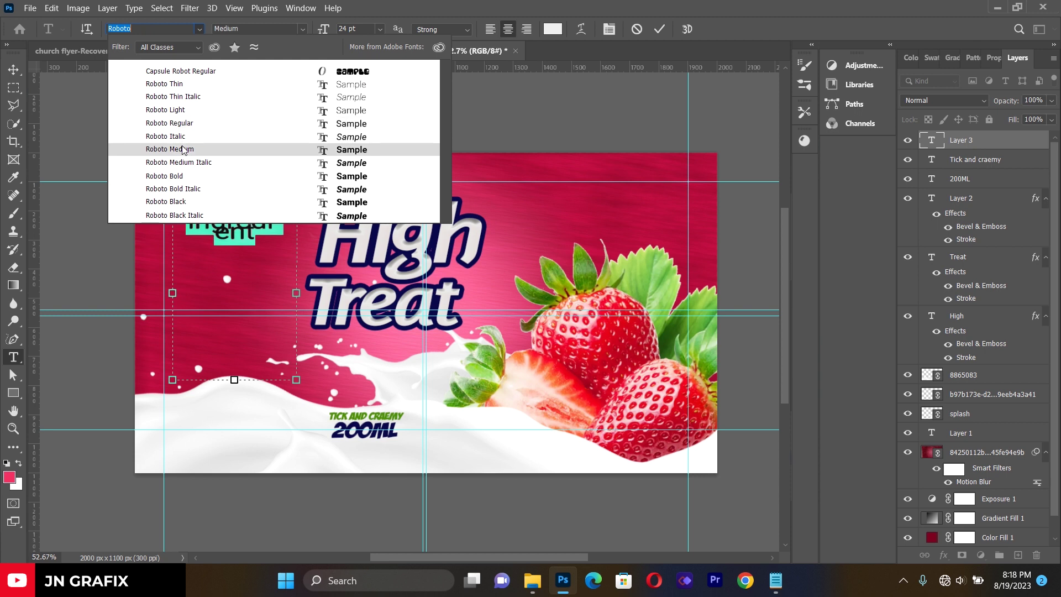
pyautogui.click(292, 149)
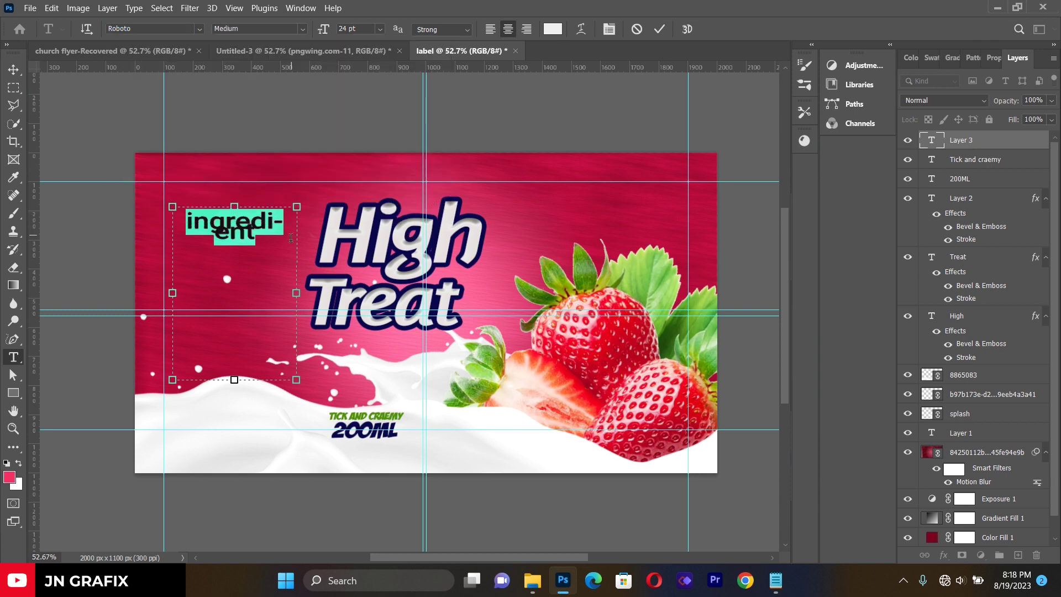
# Widen the "ingredient" text box to about 1022 px so the word fits one line, and capitalize its first letter
pyautogui.moveTo(297, 293); pyautogui.dragTo(474, 255)
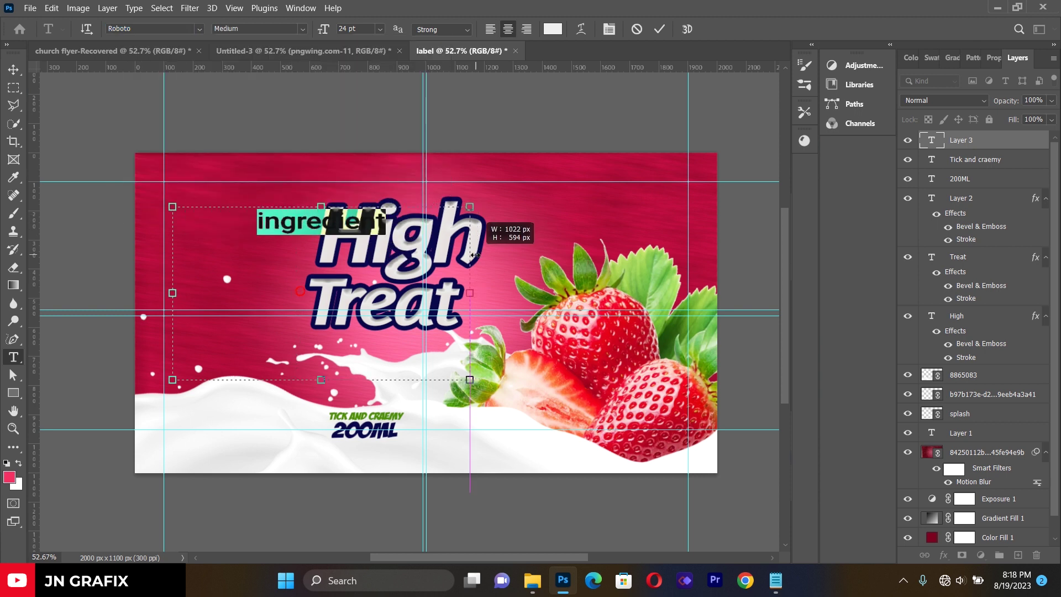
pyautogui.click(262, 223)
pyautogui.press('BackSpace')
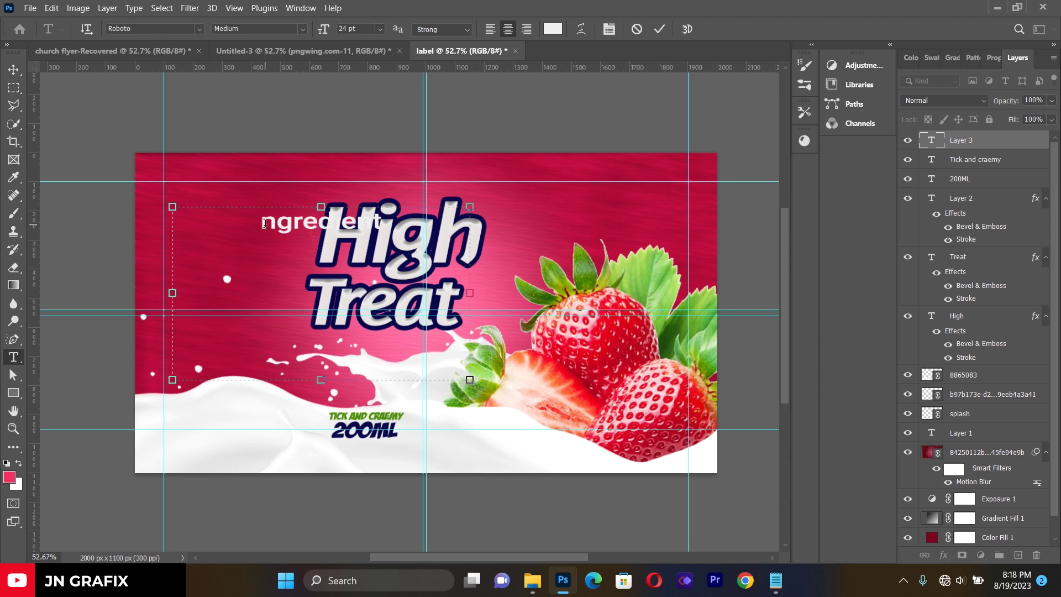
pyautogui.write('I')
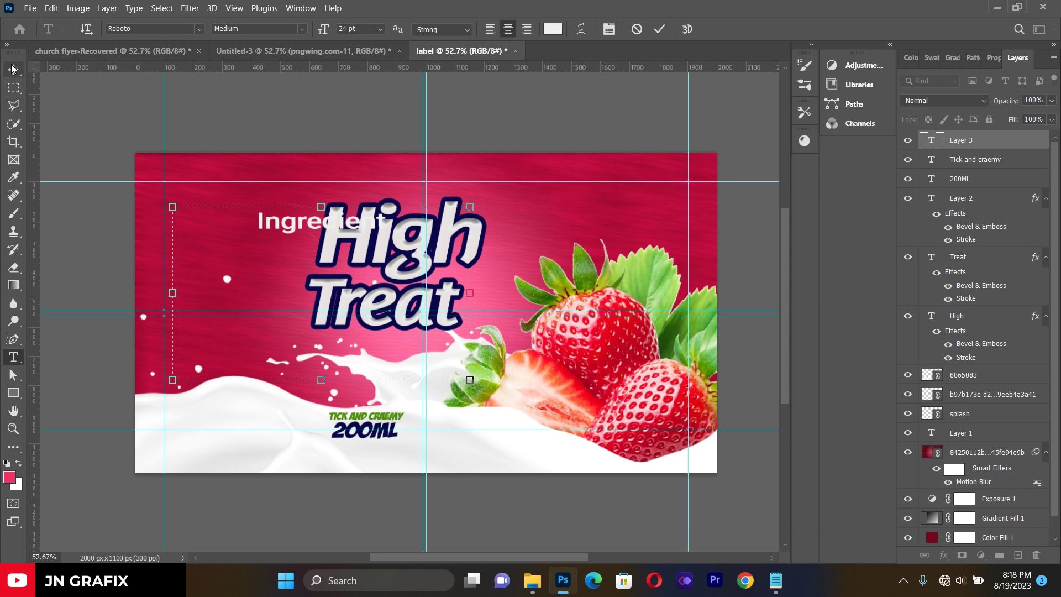
# Move the "Ingredient" text left of the title and scale it down to about 44% near the label's left edge
pyautogui.click(13, 69)
pyautogui.moveTo(290, 222); pyautogui.dragTo(228, 227)
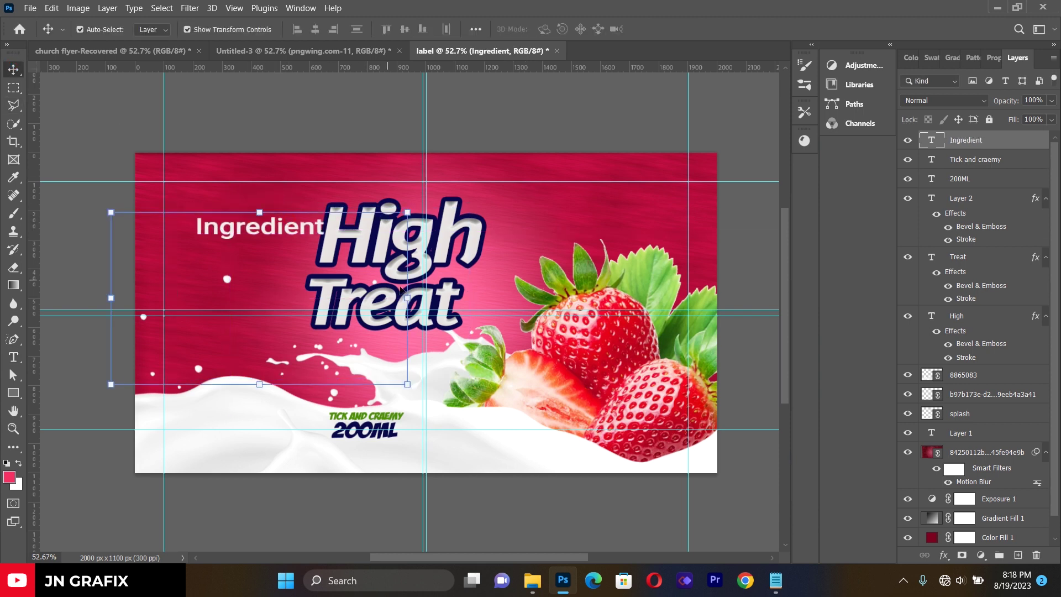
pyautogui.moveTo(409, 298); pyautogui.dragTo(248, 280)
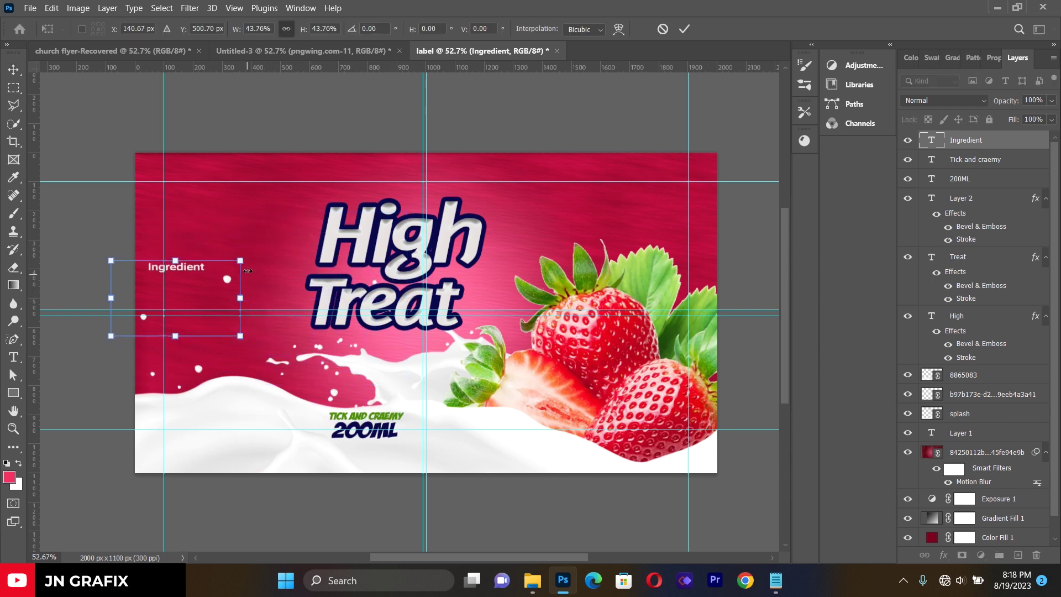
pyautogui.press('Return')
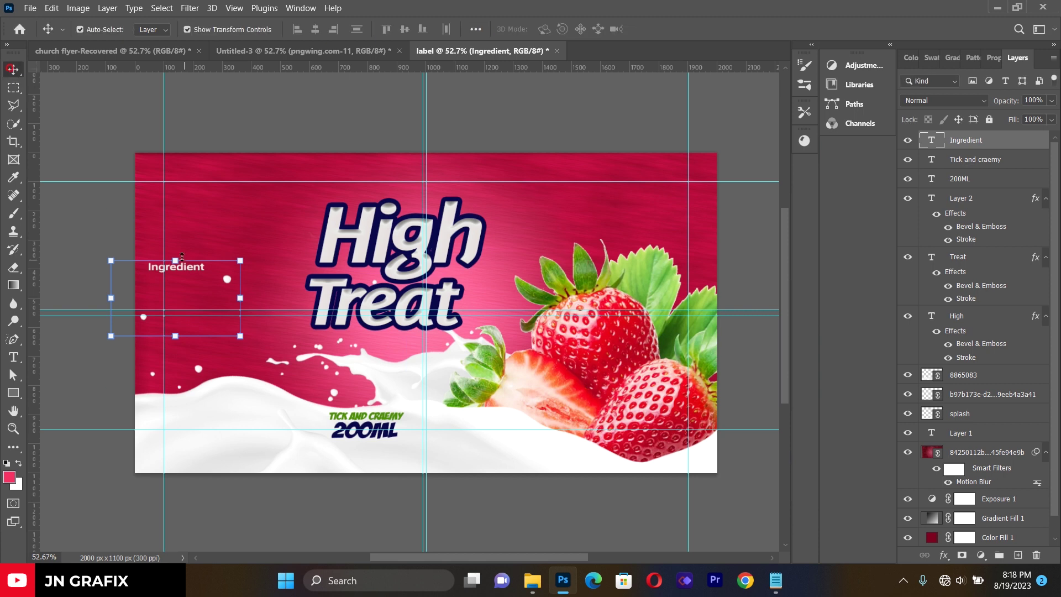
# Rotate "Ingredient" 90° counter-clockwise, scale it to about 90% and place it between the label's left edge and the left margin guide
pyautogui.press('ctrl')
pyautogui.hotkey('ctrl', 't')
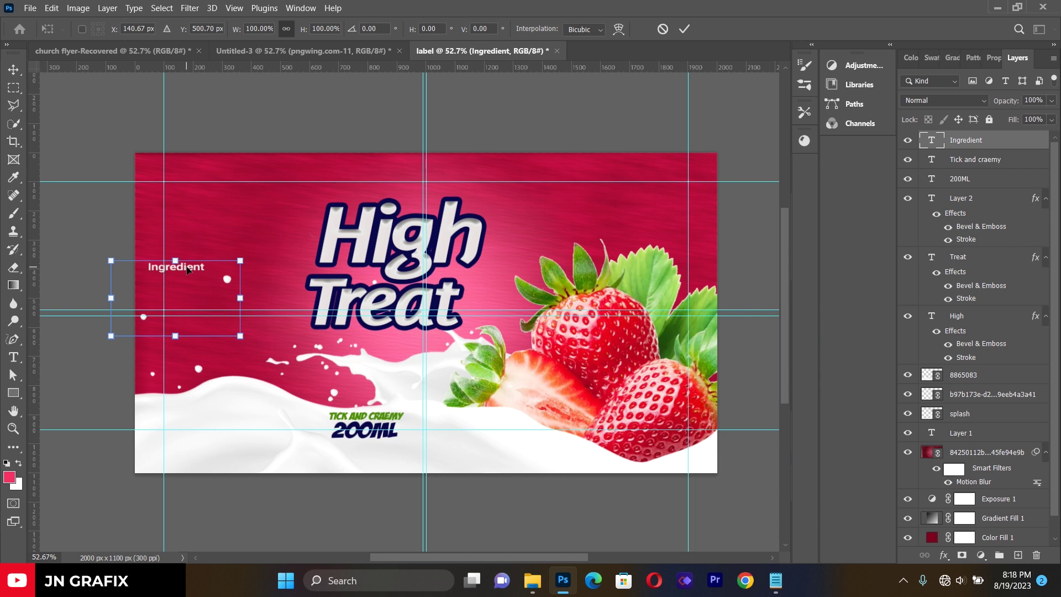
pyautogui.rightClick(188, 270)
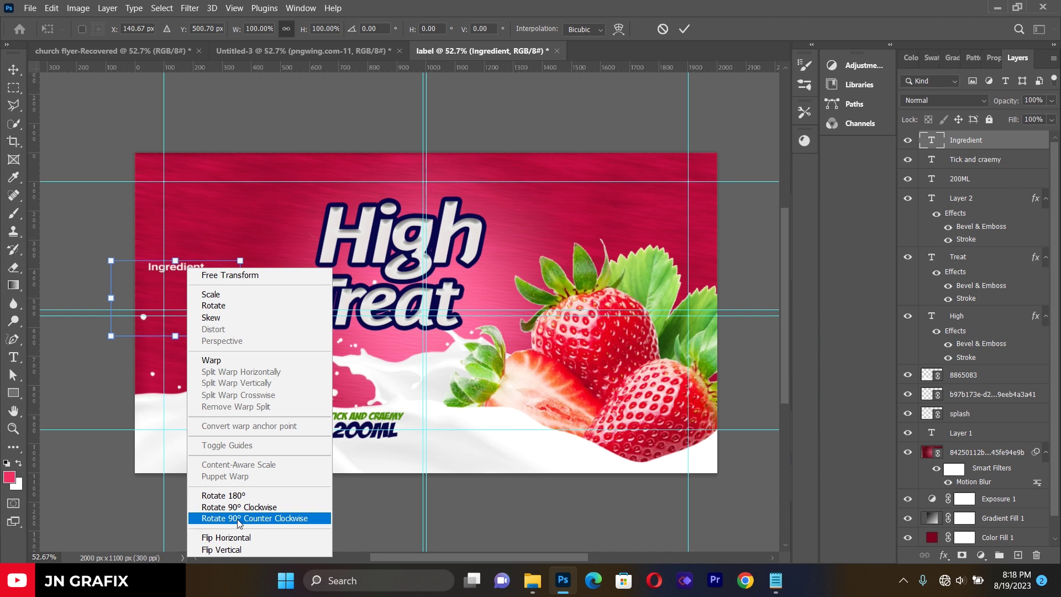
pyautogui.click(268, 519)
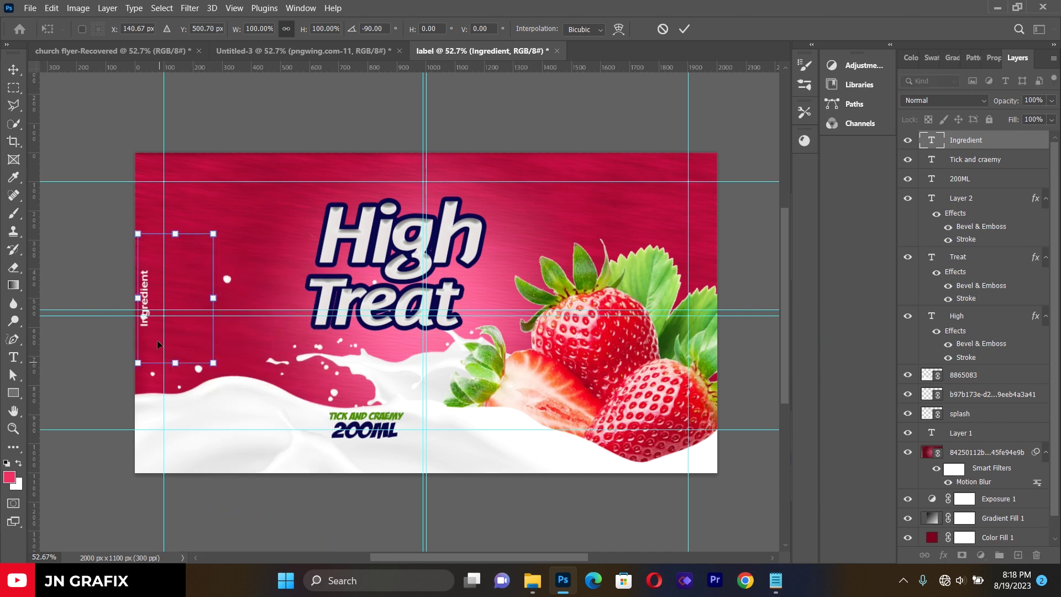
pyautogui.moveTo(147, 302); pyautogui.dragTo(158, 269)
pyautogui.moveTo(221, 226); pyautogui.dragTo(228, 212)
pyautogui.moveTo(157, 285); pyautogui.dragTo(155, 291)
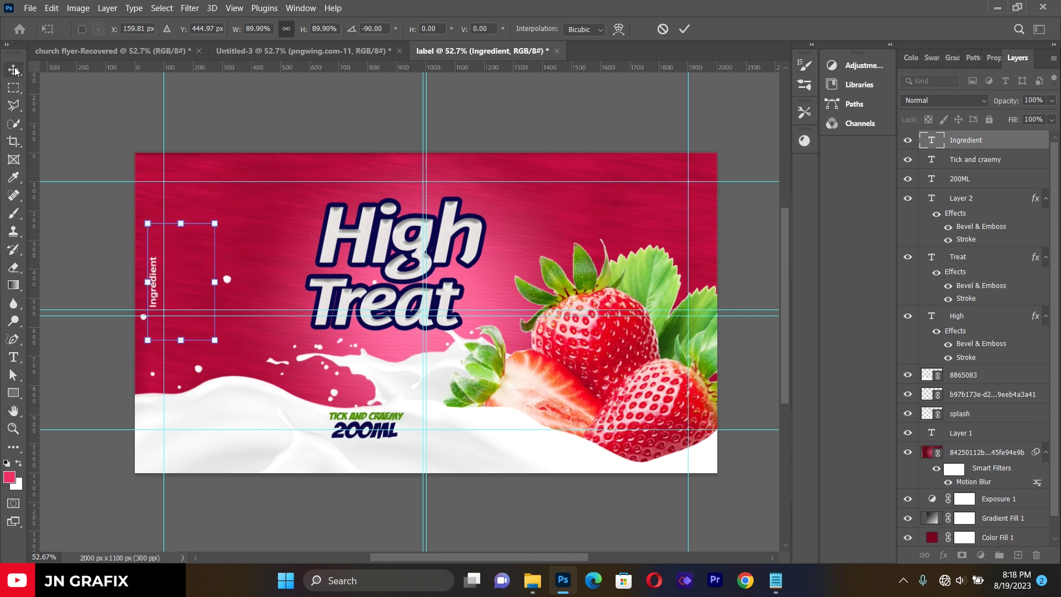
pyautogui.click(51, 233)
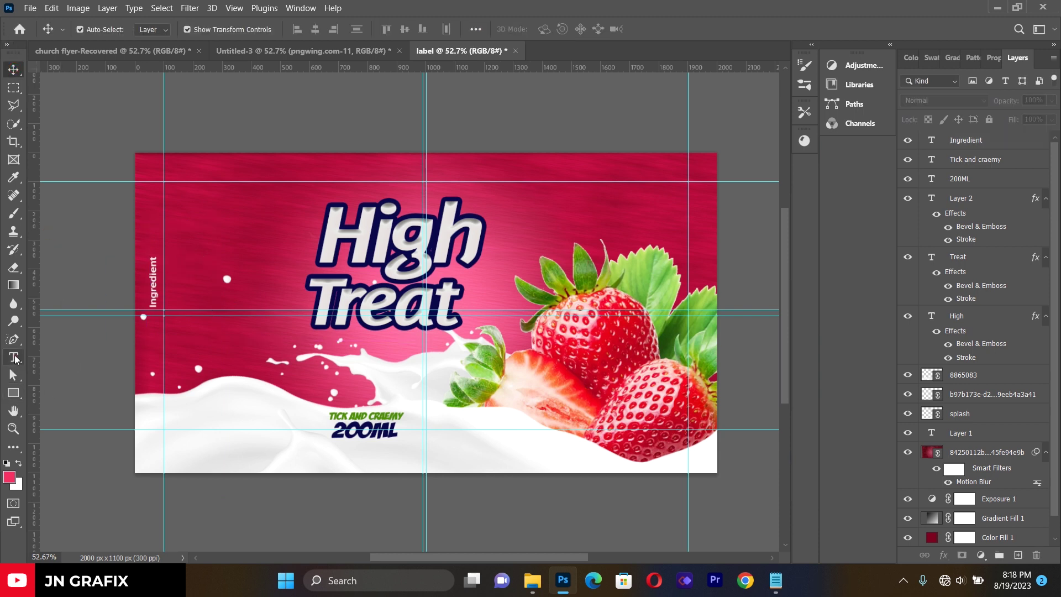
# Create a paragraph text box beside the vertical "Ingredient" text and copy the ingredient list from ingredients.txt in Notepad
pyautogui.click(13, 357)
pyautogui.moveTo(184, 239); pyautogui.dragTo(382, 430)
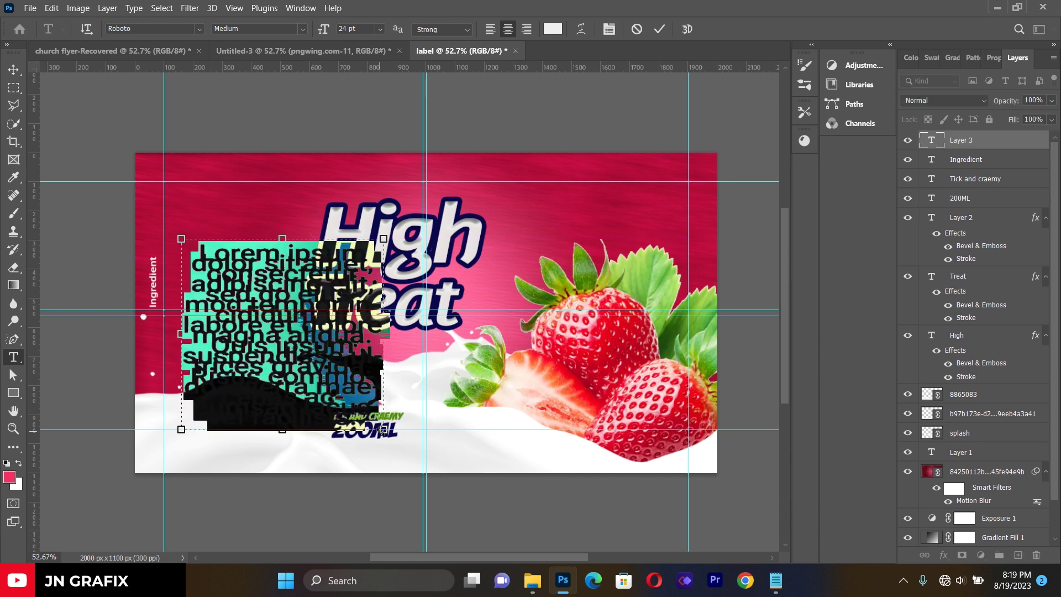
pyautogui.click(774, 581)
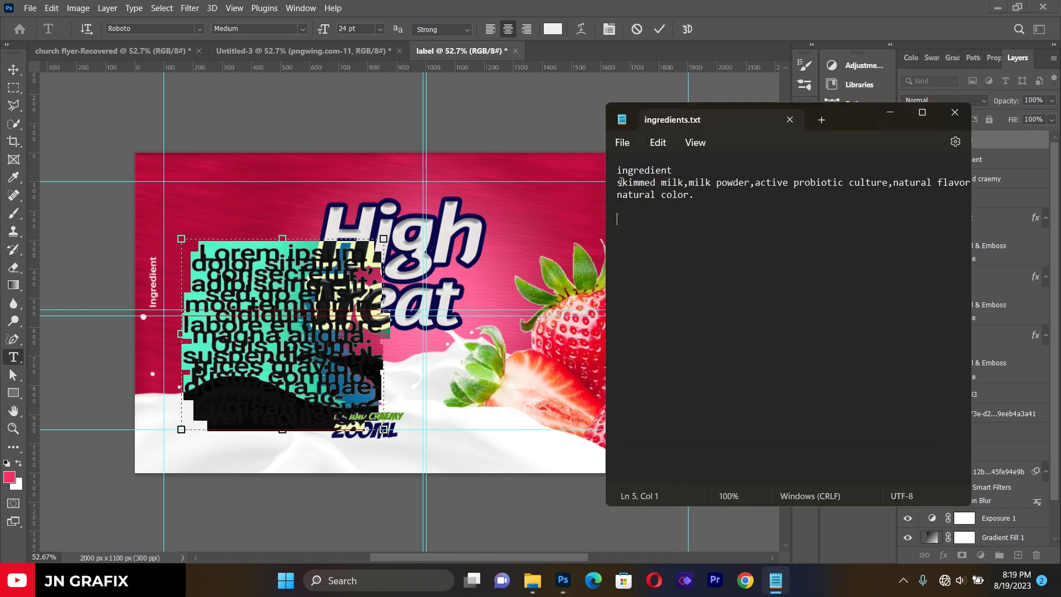
pyautogui.moveTo(619, 182); pyautogui.dragTo(719, 212)
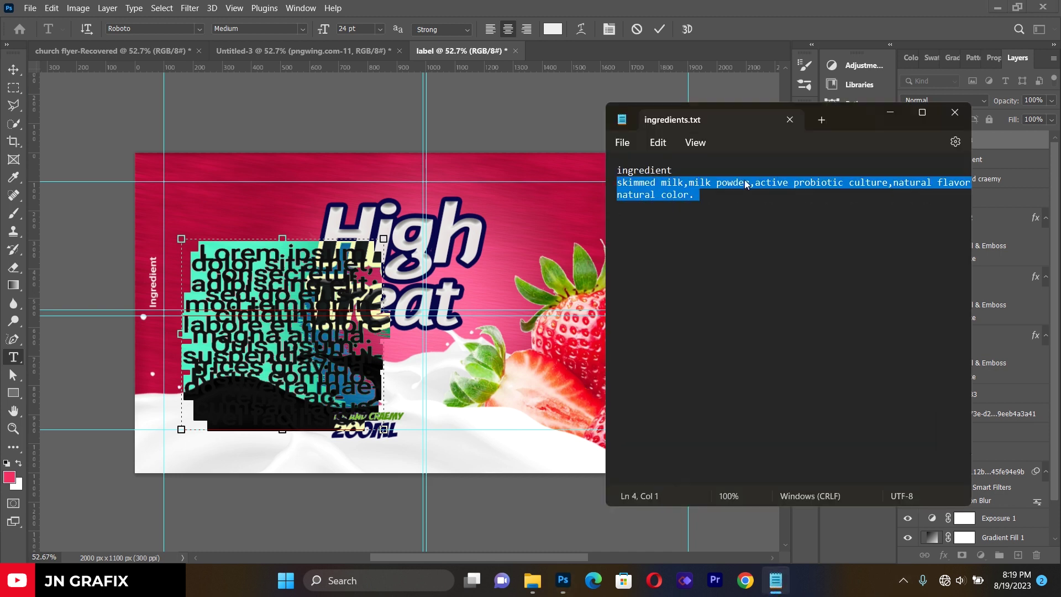
pyautogui.rightClick(862, 180)
pyautogui.click(913, 252)
# Return to Photoshop and replace the placeholder text in the new text box with the copied ingredient list
pyautogui.press('BackSpace')
pyautogui.click(293, 333)
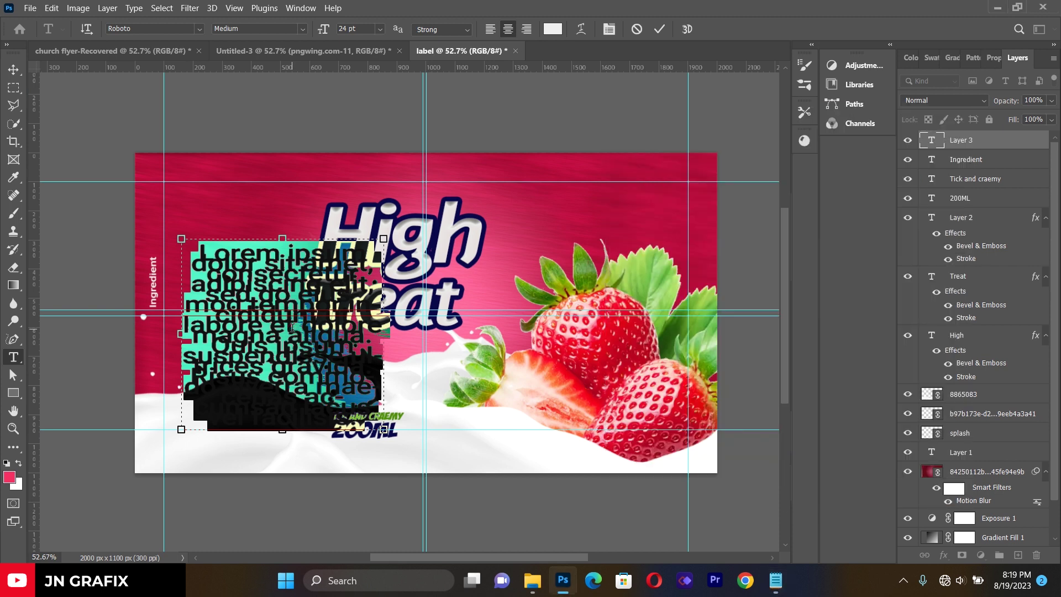
pyautogui.press('BackSpace')
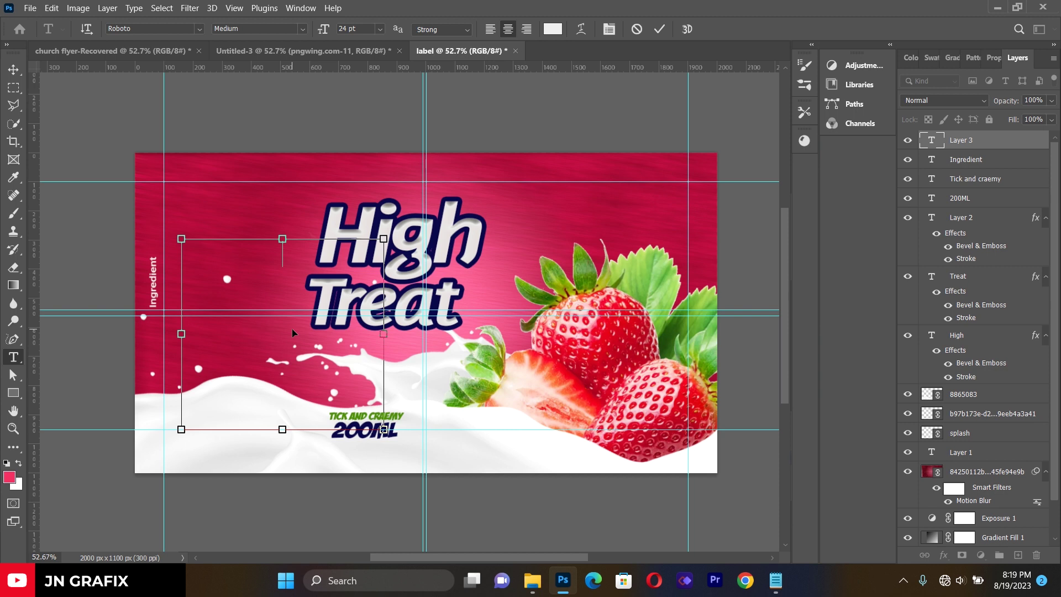
pyautogui.hotkey('ctrl', 'v')
# Set both the font size and the leading of the whole ingredient list to 6 pt
pyautogui.hotkey('ctrl', 'a')
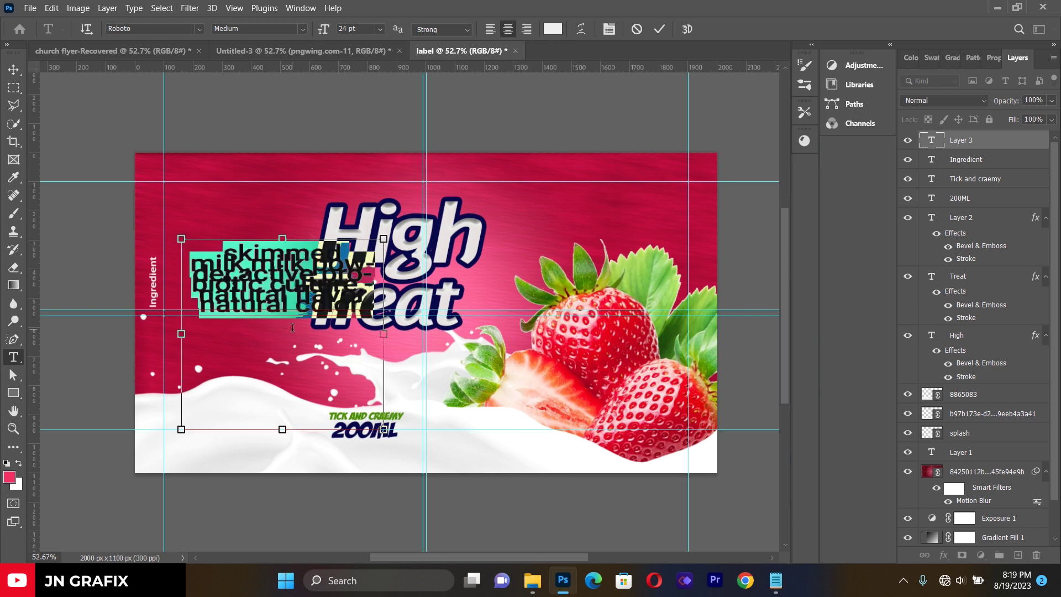
pyautogui.click(381, 28)
pyautogui.click(370, 64)
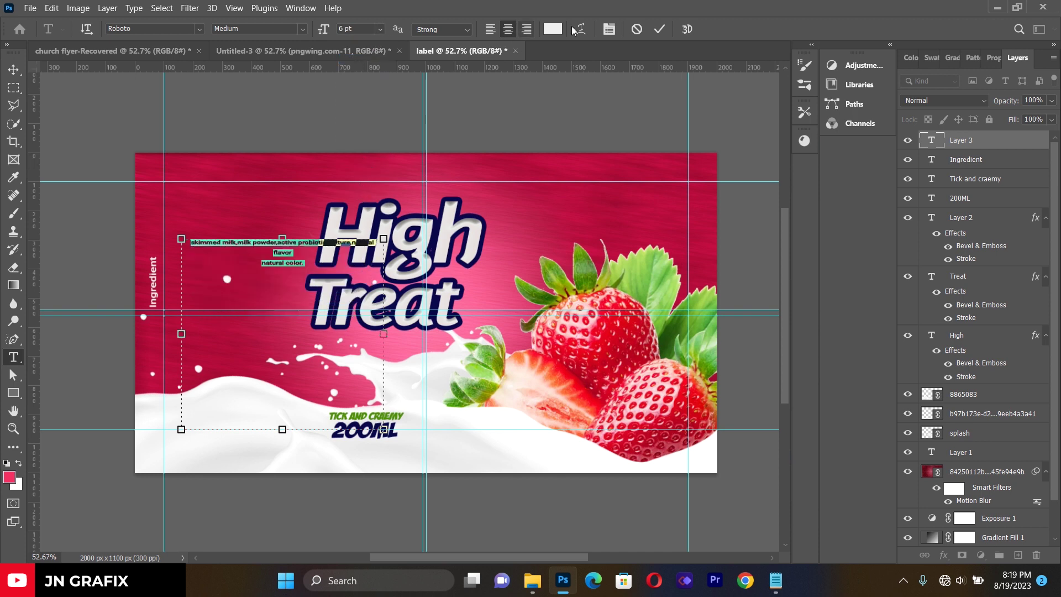
pyautogui.click(609, 29)
pyautogui.click(569, 153)
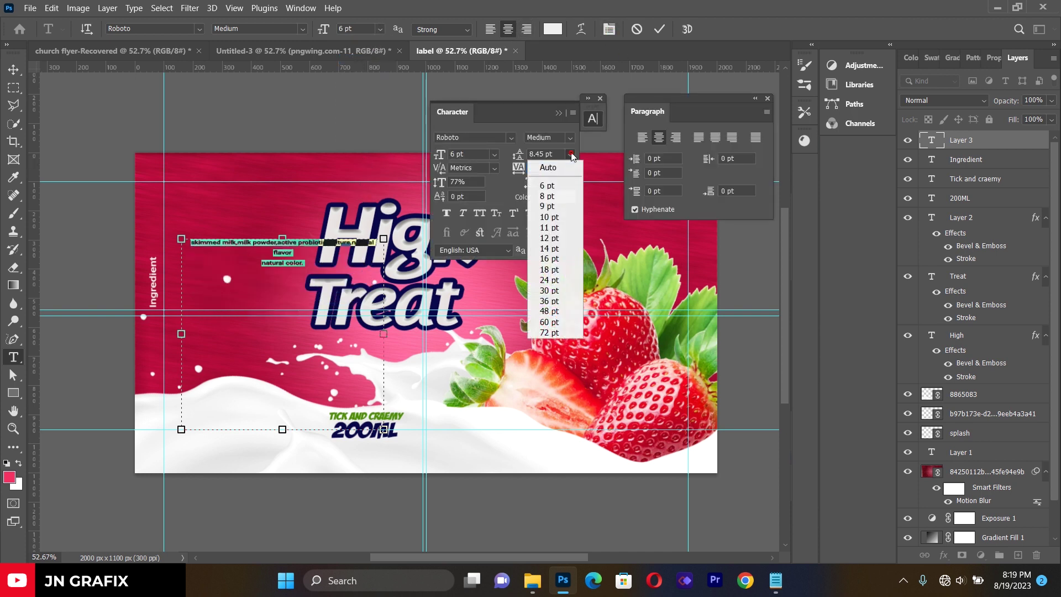
pyautogui.click(558, 186)
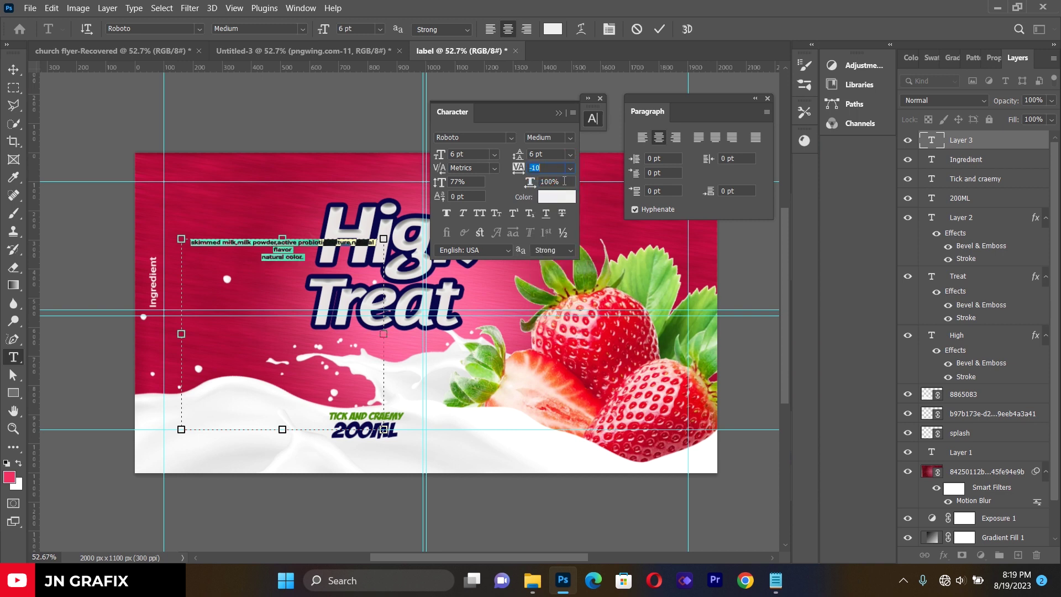
pyautogui.click(767, 98)
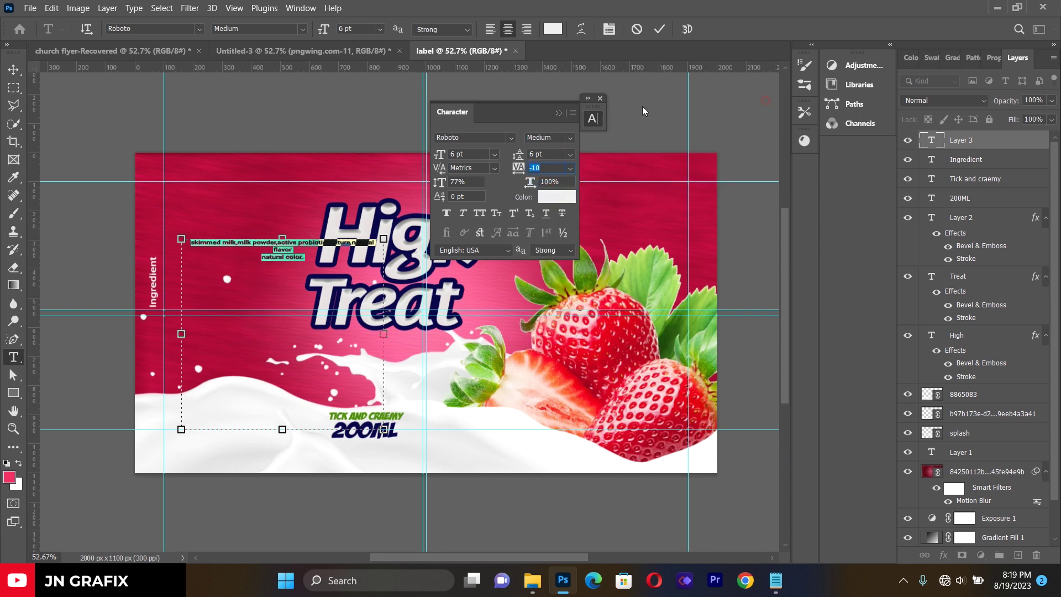
pyautogui.click(601, 99)
# Narrow the ingredient list's text box to clear the "High Treat" title and scale the text up to about 109%
pyautogui.moveTo(387, 337); pyautogui.dragTo(285, 337)
pyautogui.click(13, 69)
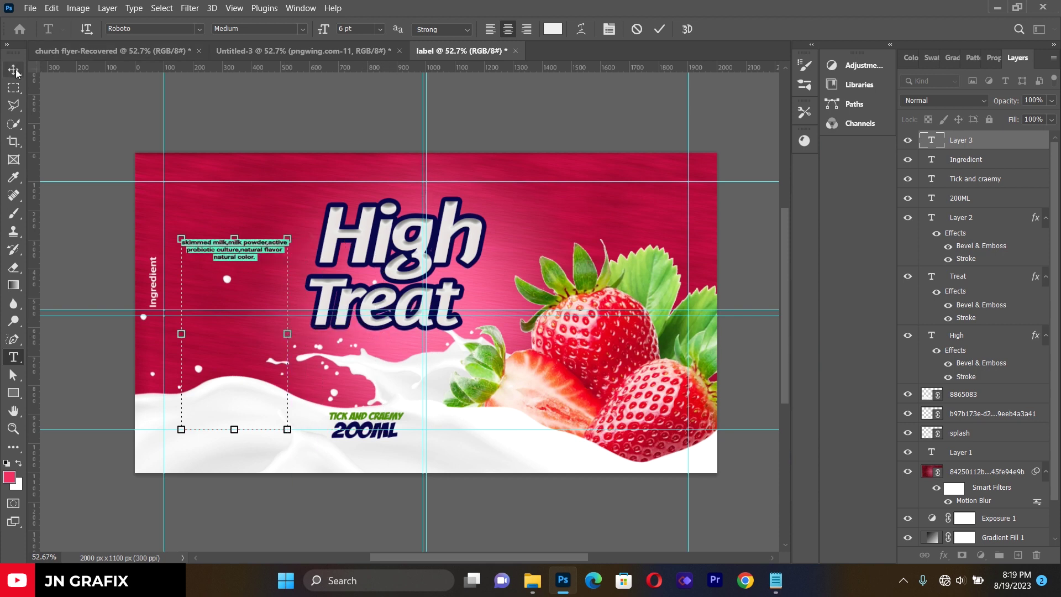
pyautogui.moveTo(290, 331); pyautogui.dragTo(300, 332)
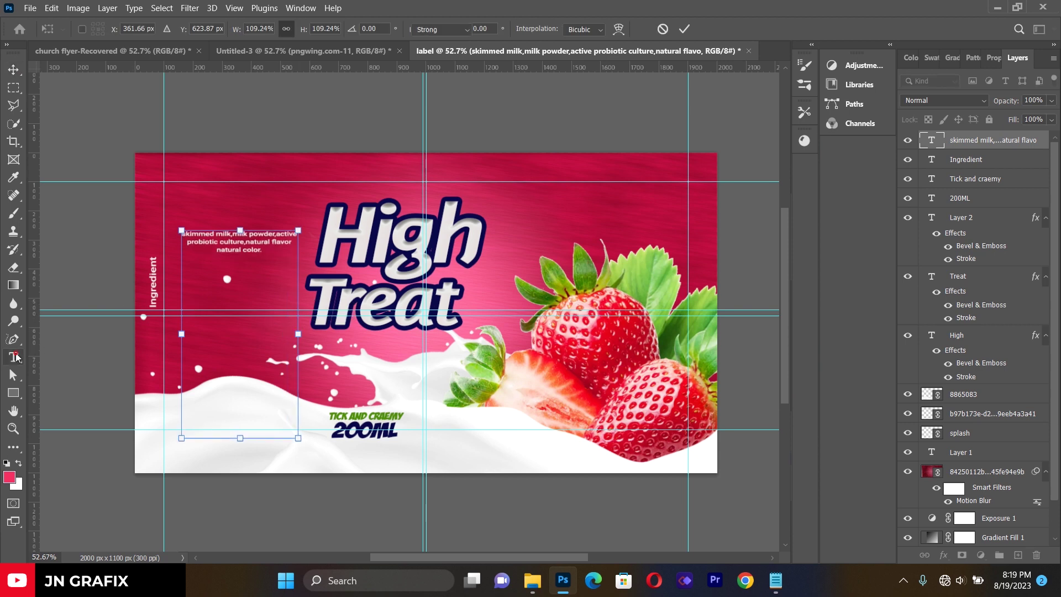
# Set the tracking of the whole ingredient list to -5
pyautogui.click(13, 357)
pyautogui.click(211, 240)
pyautogui.hotkey('ctrl', 'a')
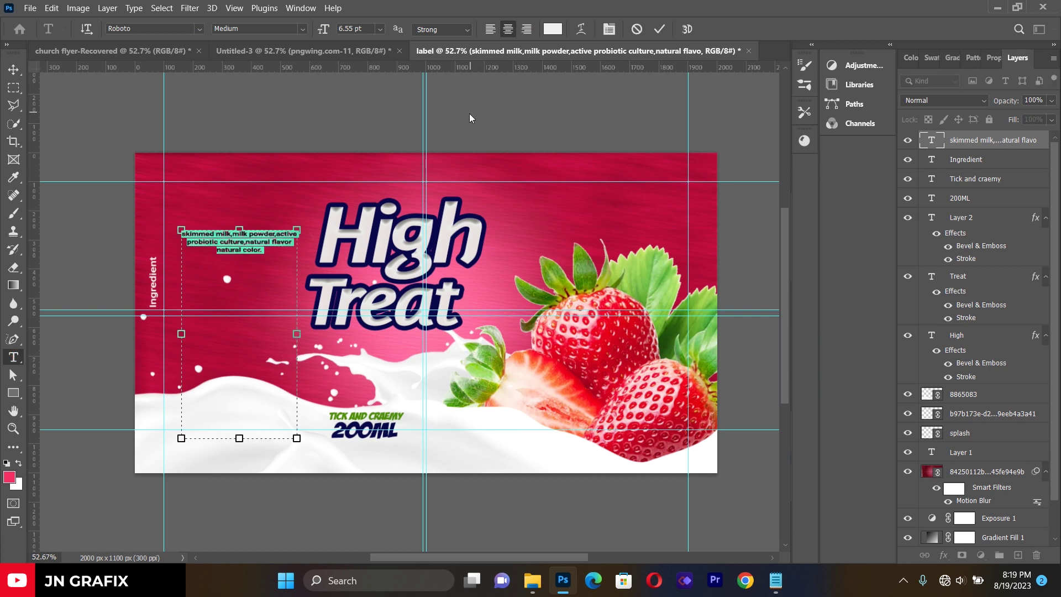
pyautogui.click(609, 28)
pyautogui.click(561, 168)
pyautogui.click(569, 168)
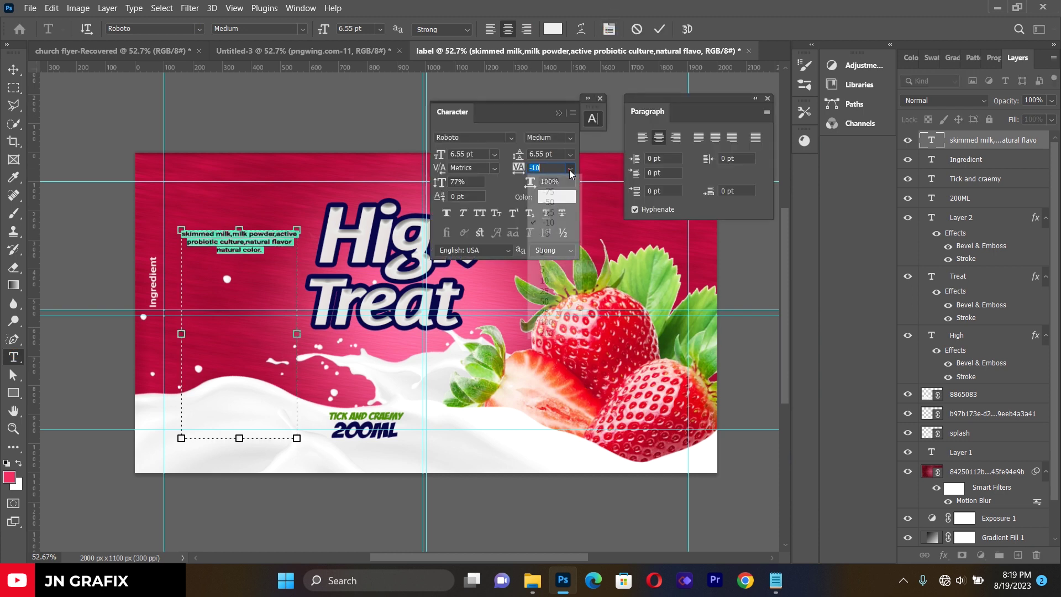
pyautogui.click(560, 229)
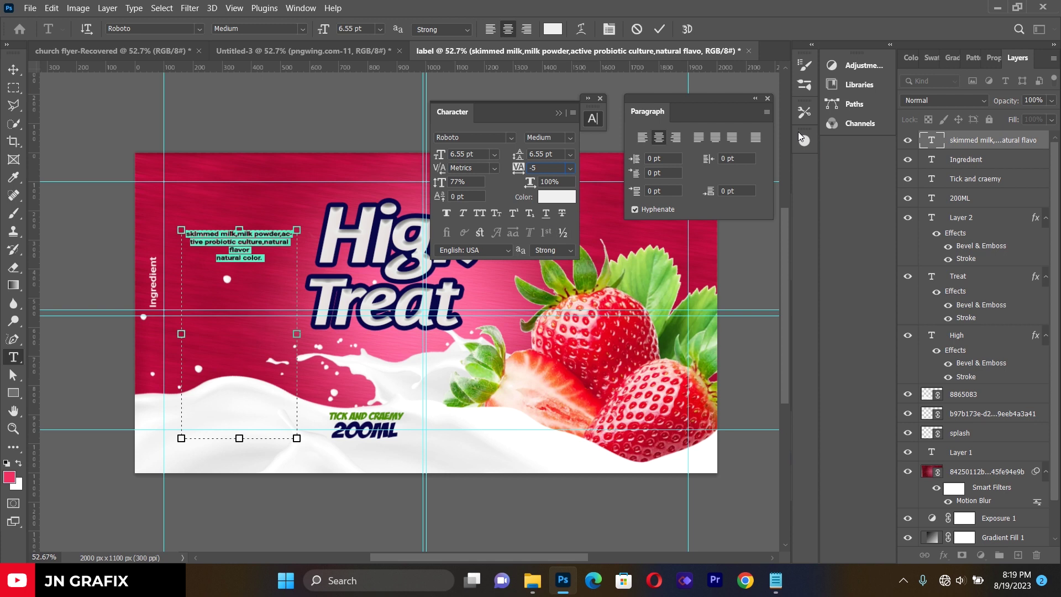
pyautogui.click(767, 98)
pyautogui.click(601, 98)
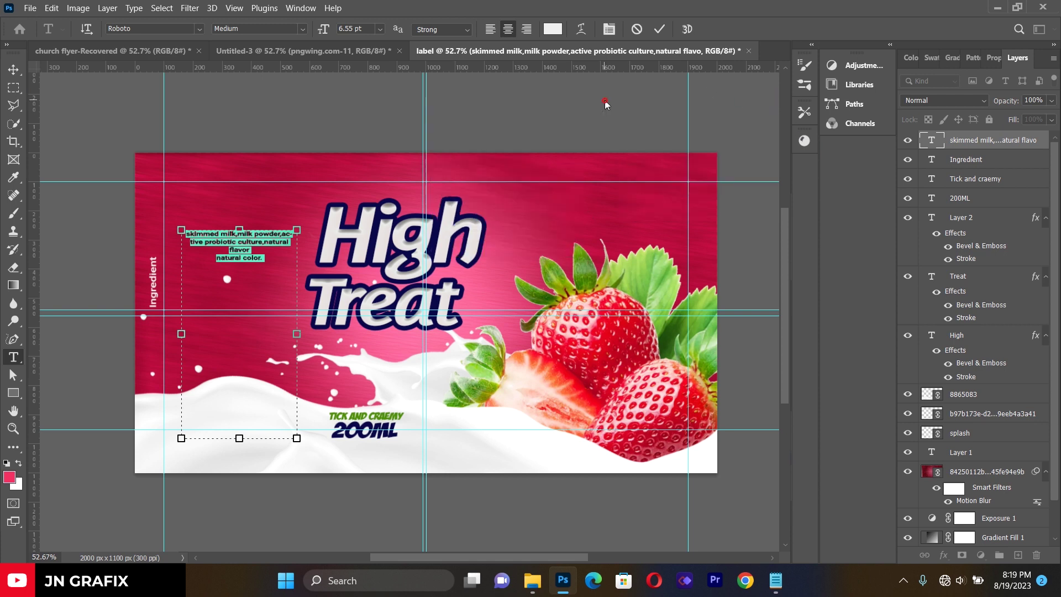
# Widen the ingredient list's text box to about 479 px and move the list down close to the vertical "Ingredient" heading
pyautogui.moveTo(304, 326); pyautogui.dragTo(324, 307)
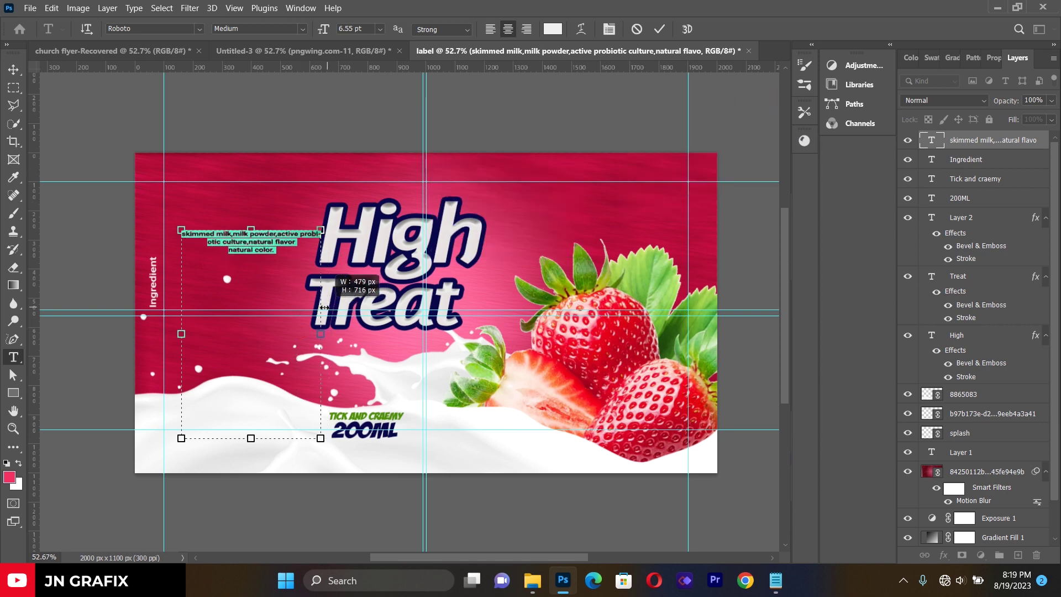
pyautogui.click(7, 76)
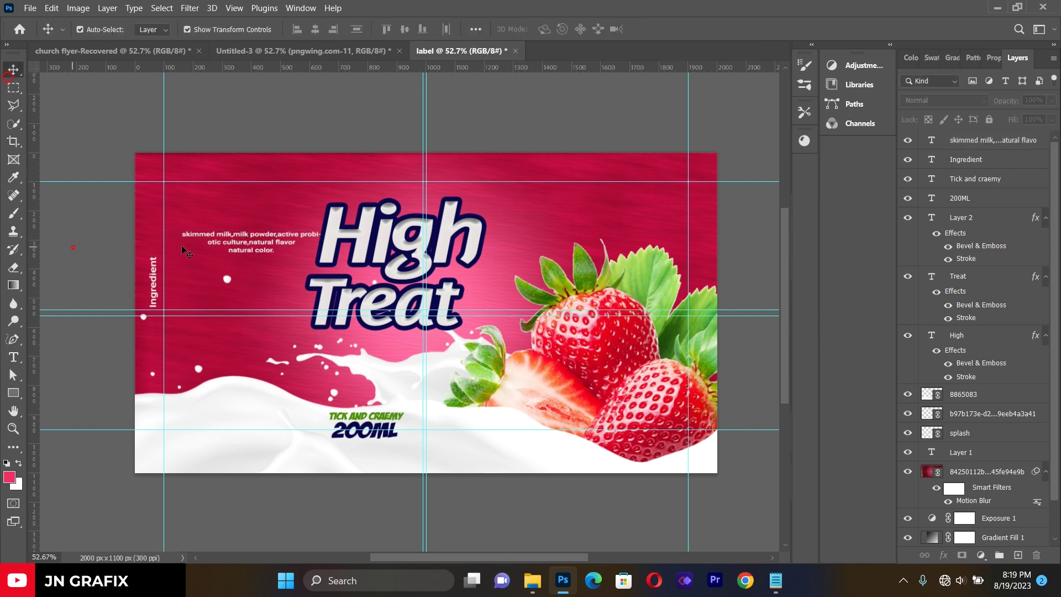
pyautogui.moveTo(236, 243); pyautogui.dragTo(212, 280)
# Rotate the ingredient list 90° counter-clockwise and place it alongside the vertical "Ingredient" heading
pyautogui.hotkey('ctrl', 't')
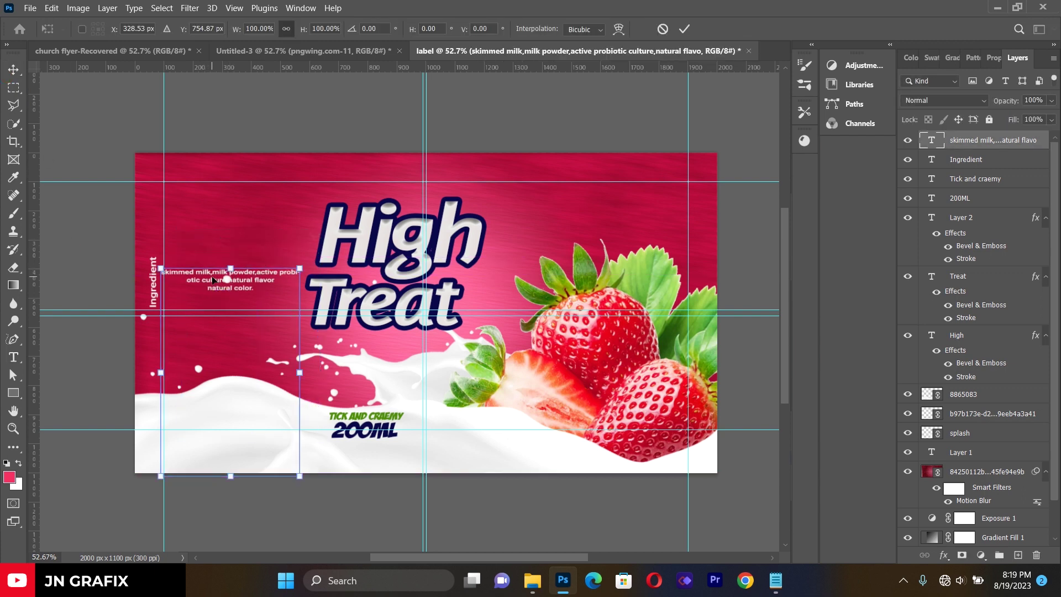
pyautogui.rightClick(213, 279)
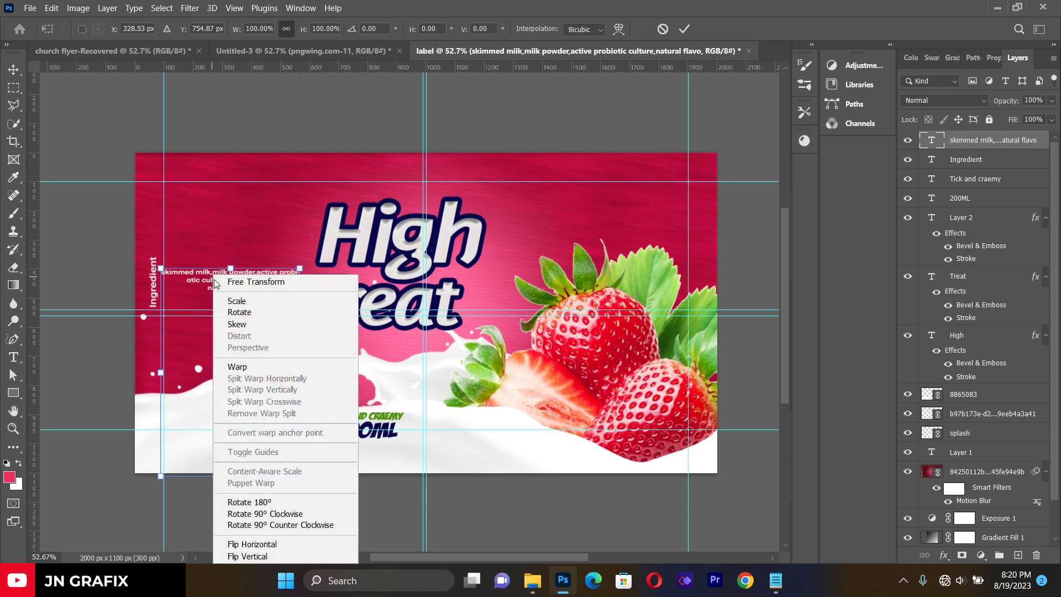
pyautogui.click(302, 529)
pyautogui.moveTo(143, 362); pyautogui.dragTo(182, 284)
# Shorten the rotated ingredient list's text box along its lines and centre the list beside the "Ingredient" heading
pyautogui.click(14, 357)
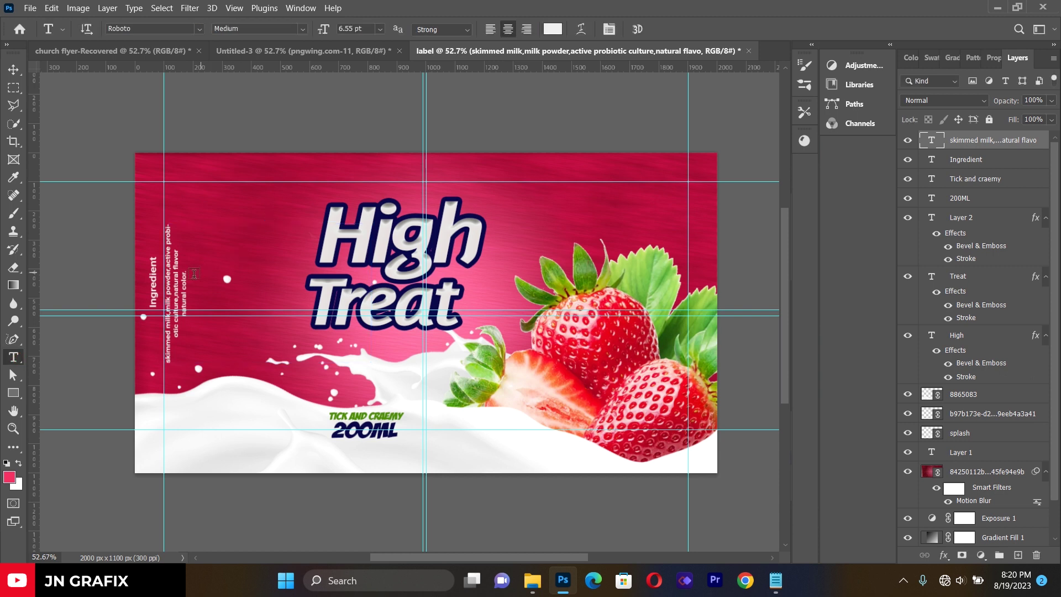
pyautogui.click(175, 282)
pyautogui.moveTo(267, 221); pyautogui.dragTo(278, 256)
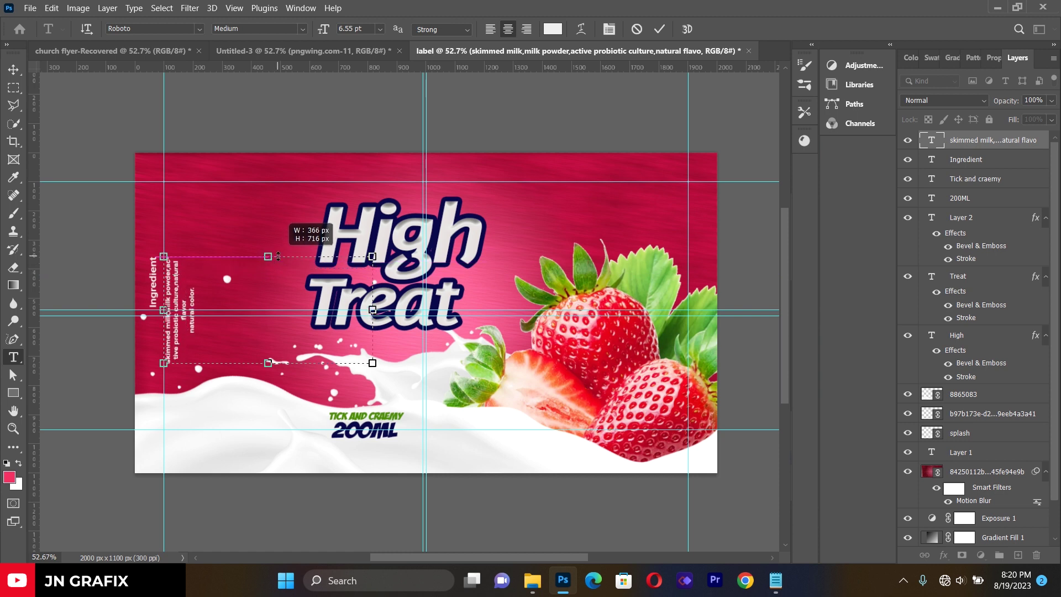
pyautogui.click(13, 69)
pyautogui.moveTo(178, 320); pyautogui.dragTo(182, 300)
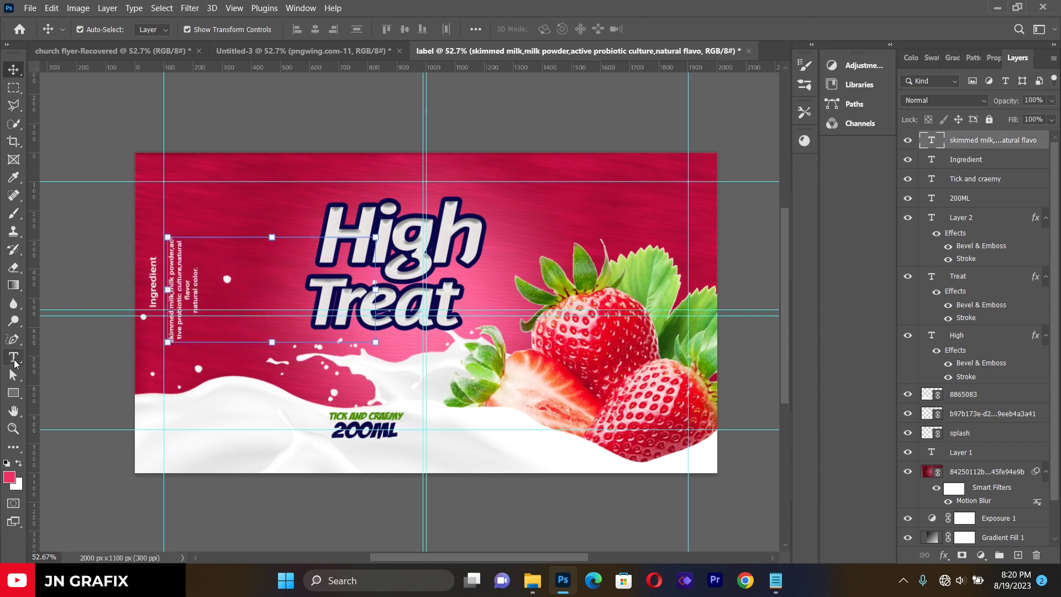
pyautogui.click(14, 357)
pyautogui.click(264, 241)
pyautogui.moveTo(276, 242); pyautogui.dragTo(274, 245)
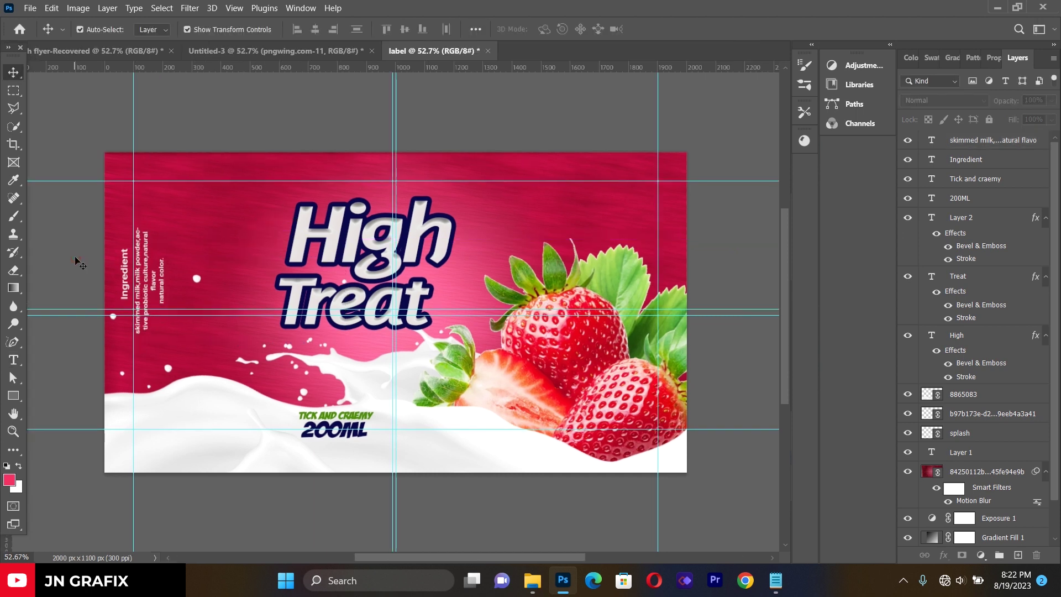
# Append two more copies of the ingredient text after "natural color." in the rotated list
pyautogui.click(13, 360)
pyautogui.click(171, 294)
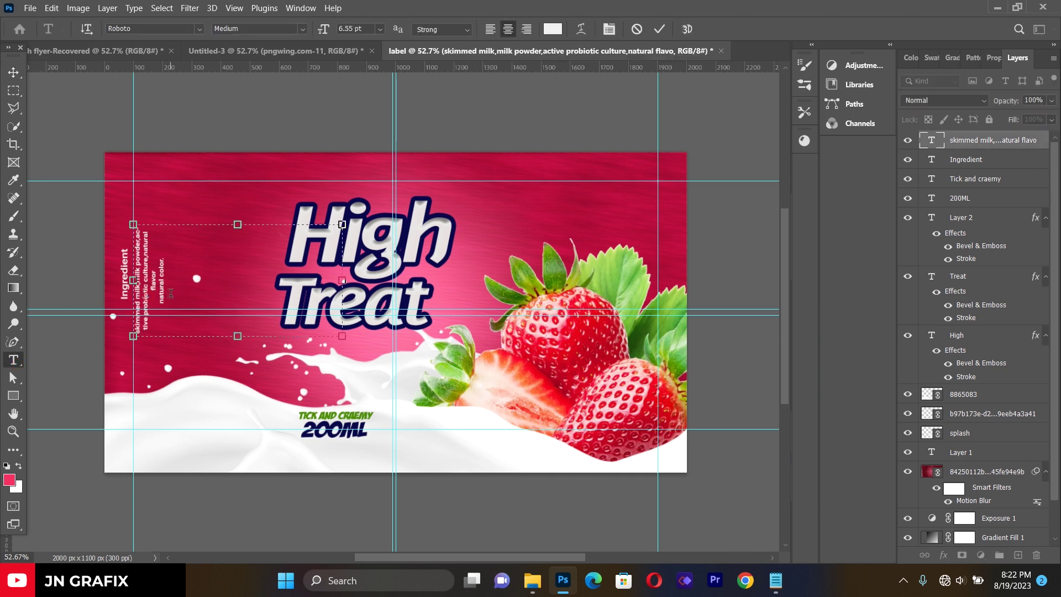
pyautogui.write('skimmed milk,milk powder,active probiotic culture,natural flavor natural color.')
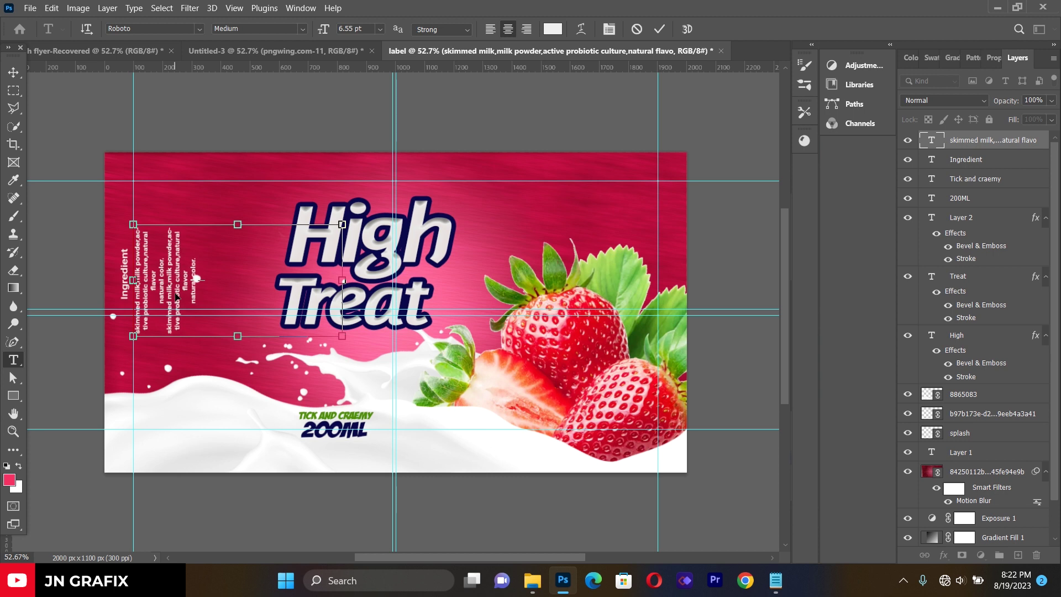
pyautogui.write('skimmed milk,milk powder,active probiotic culture,natural flavor natural color.')
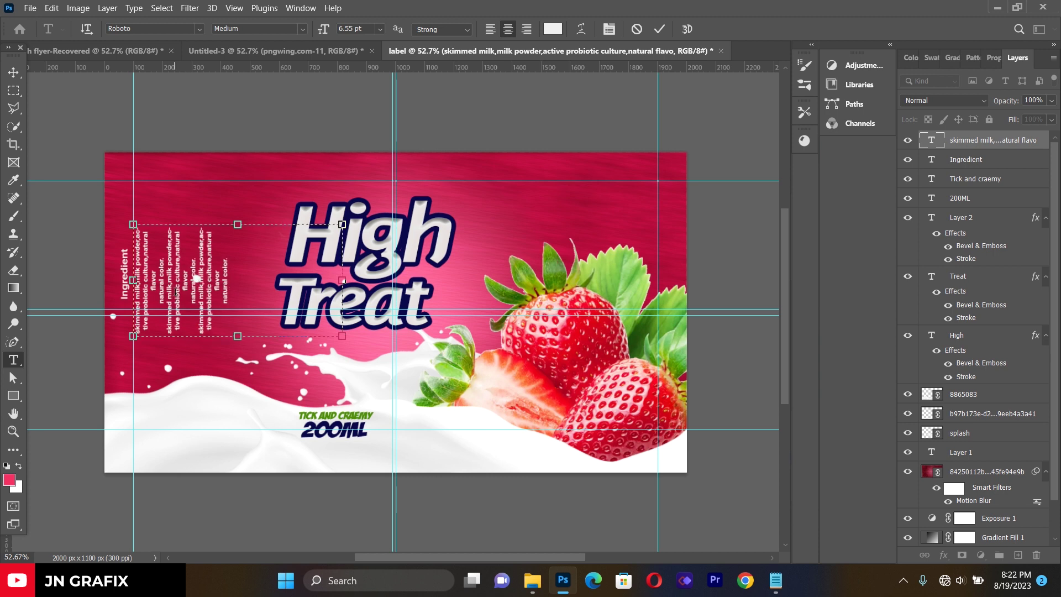
# Shorten the ingredient box so its lines rewrap, and align the list and the "Ingredient" heading vertically with each other
pyautogui.moveTo(239, 226); pyautogui.dragTo(220, 248)
pyautogui.click(14, 72)
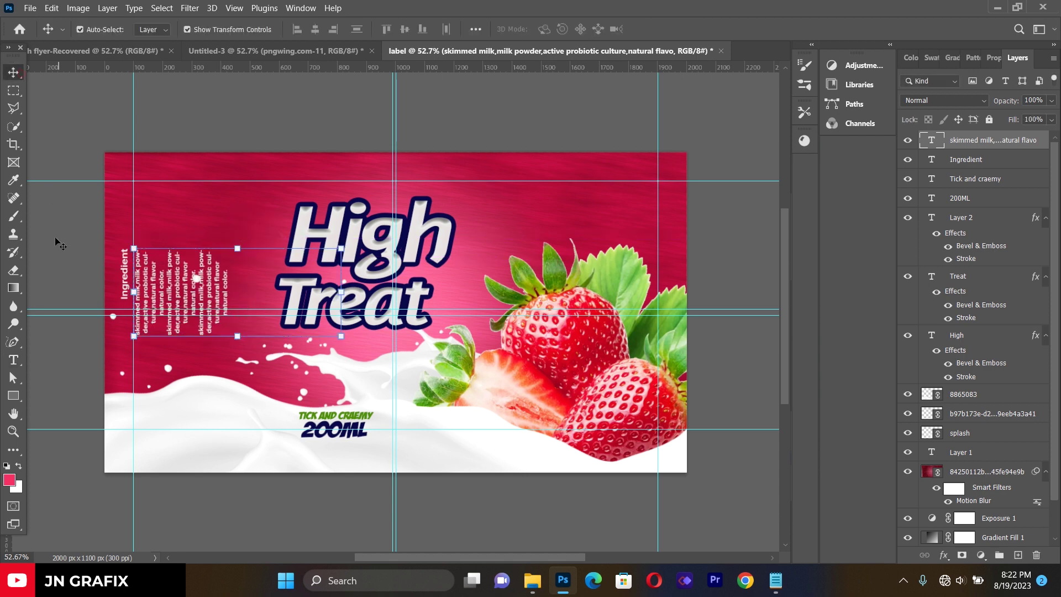
pyautogui.moveTo(199, 300); pyautogui.dragTo(201, 289)
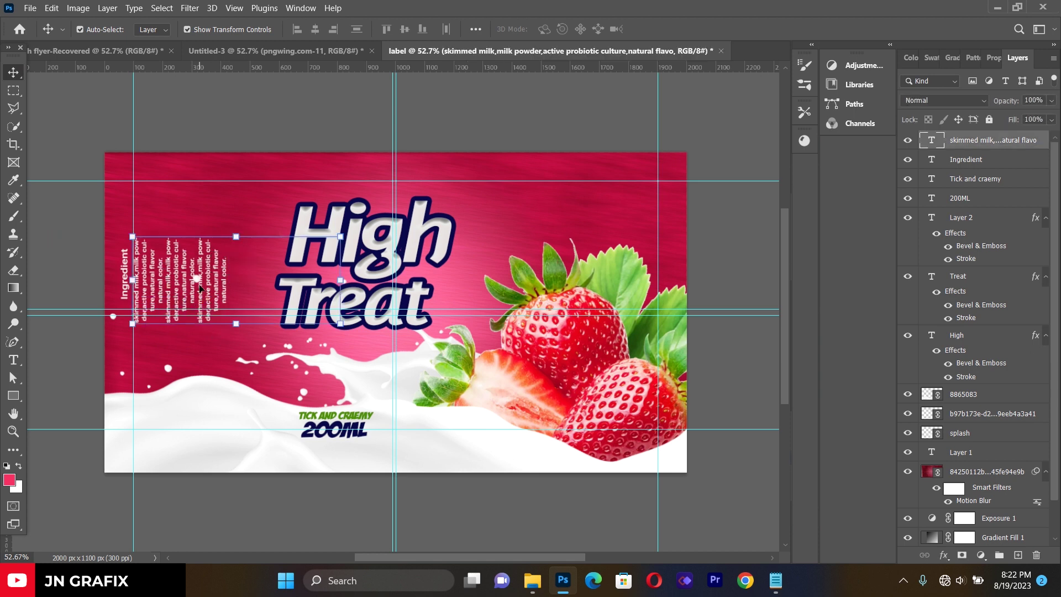
pyautogui.click(32, 275)
pyautogui.moveTo(128, 281); pyautogui.dragTo(124, 298)
pyautogui.click(57, 270)
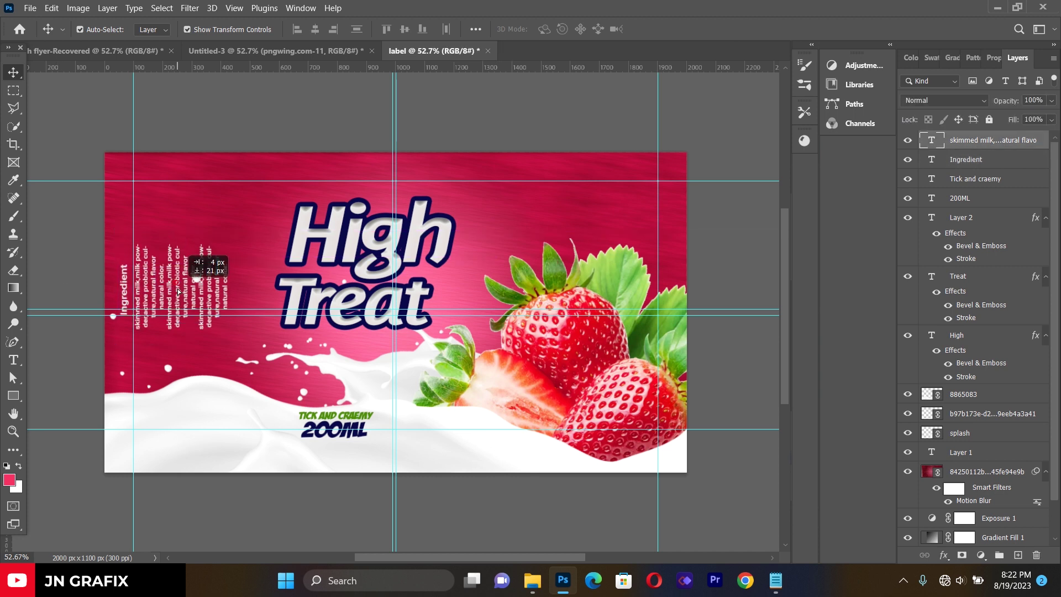
pyautogui.click(59, 253)
# Create a paragraph text box on the white milk area beside "200ML" containing the heading "ABOUT"
pyautogui.click(14, 360)
pyautogui.moveTo(148, 398); pyautogui.dragTo(274, 453)
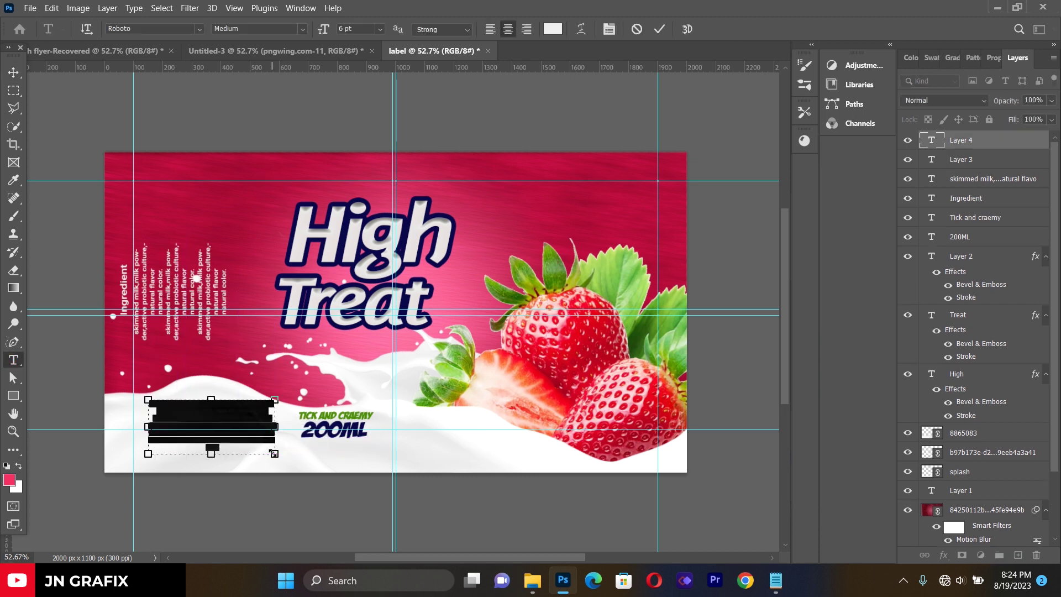
pyautogui.press('BackSpace')
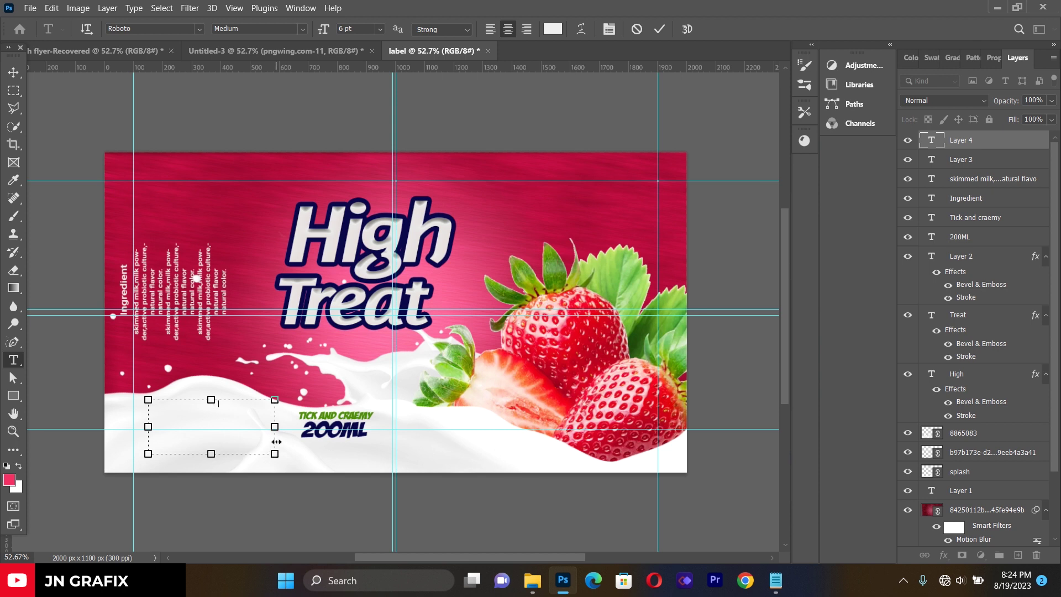
pyautogui.hotkey('ctrl', 'v')
# Colour the "ABOUT" heading crimson to match the label background and set its font style to Black
pyautogui.click(552, 29)
pyautogui.click(542, 156)
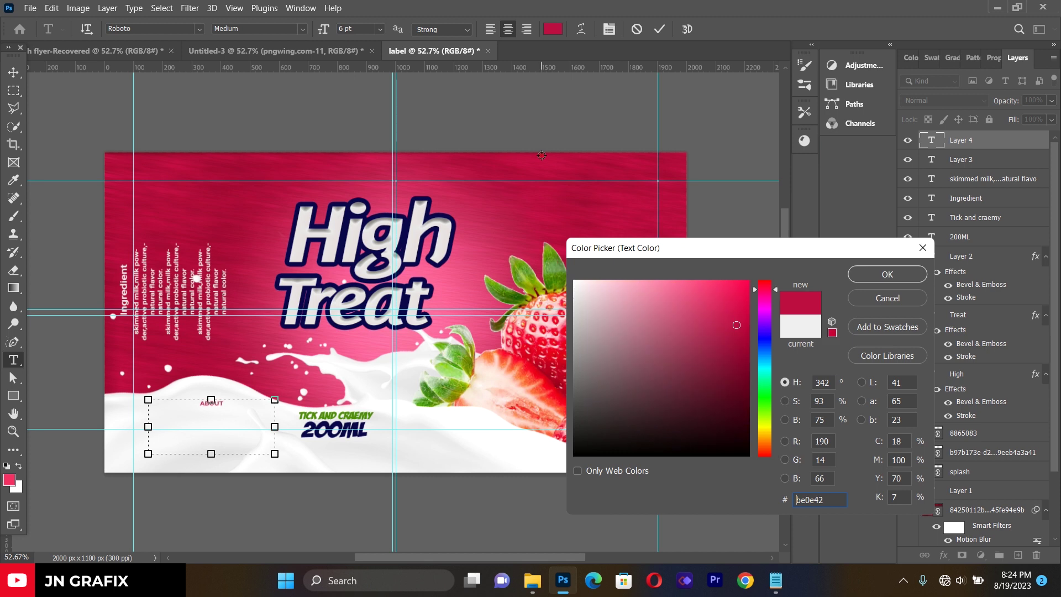
pyautogui.moveTo(722, 395)
pyautogui.mouseDown()
pyautogui.moveTo(727, 411)
pyautogui.moveTo(733, 384)
pyautogui.mouseUp()
pyautogui.click(736, 347)
pyautogui.click(218, 356)
pyautogui.click(210, 355)
pyautogui.click(742, 318)
pyautogui.click(887, 274)
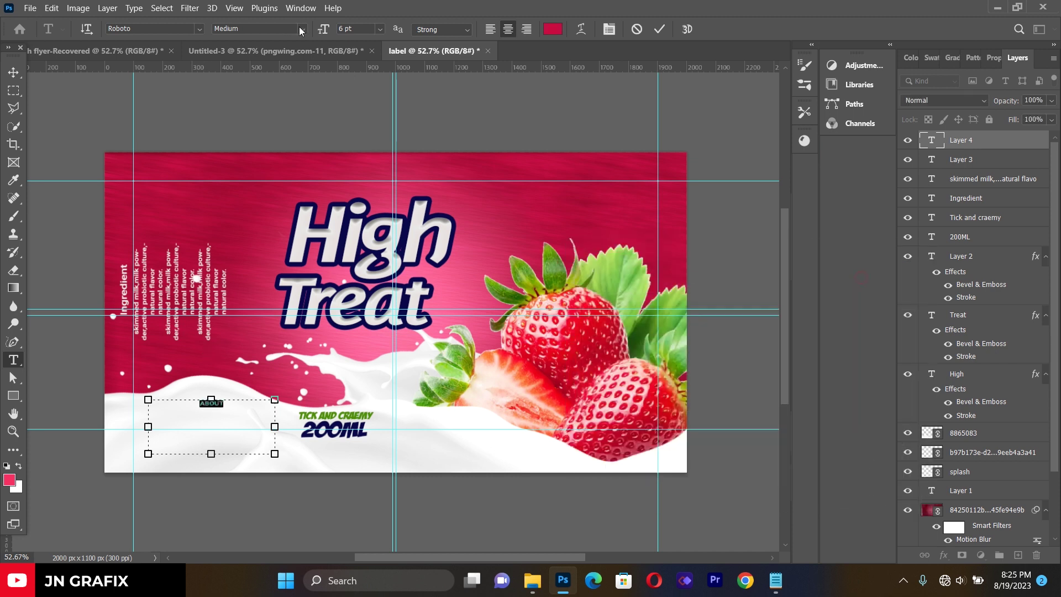
pyautogui.click(302, 28)
pyautogui.click(275, 142)
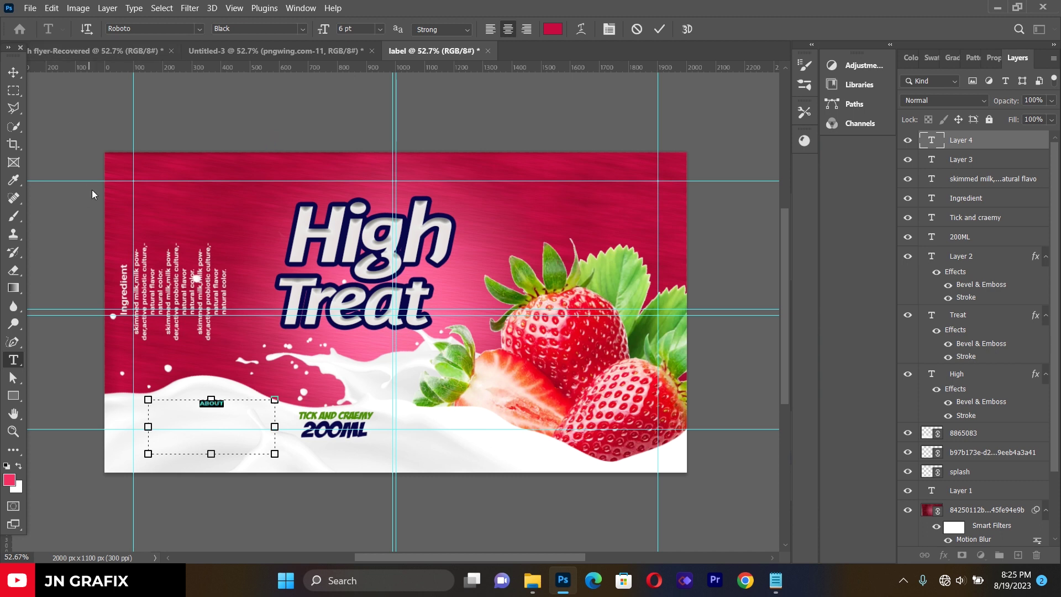
# Scale up the "ABOUT" heading and reposition it on the milk area beside the tagline
pyautogui.click(13, 72)
pyautogui.click(275, 453)
pyautogui.moveTo(276, 453); pyautogui.dragTo(322, 474)
pyautogui.moveTo(247, 408); pyautogui.dragTo(229, 415)
# Add a Lorem ipsum paragraph text box below "ABOUT" and narrow it to clear the "200ML" text
pyautogui.click(16, 365)
pyautogui.moveTo(126, 414); pyautogui.dragTo(382, 473)
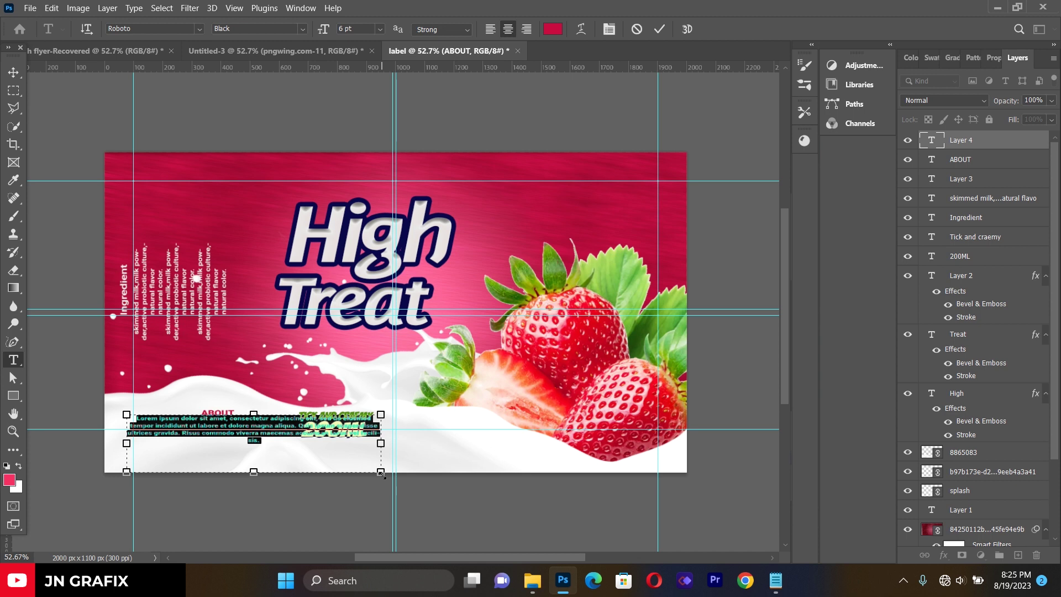
pyautogui.moveTo(381, 472); pyautogui.dragTo(289, 484)
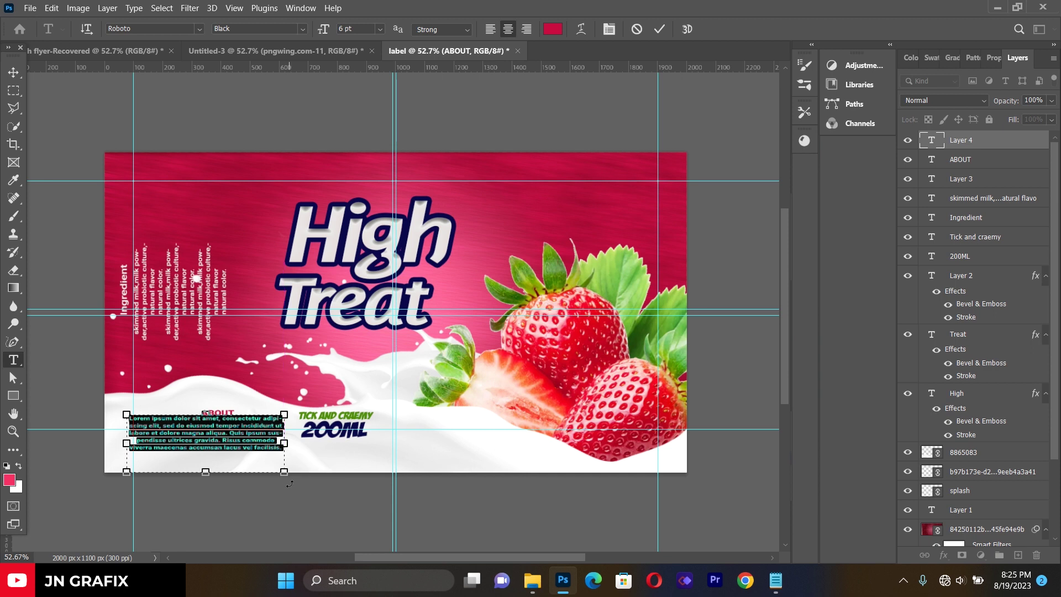
# Centre the Lorem ipsum paragraph under the "ABOUT" heading with only a small gap between them
pyautogui.click(13, 73)
pyautogui.moveTo(209, 447); pyautogui.dragTo(221, 452)
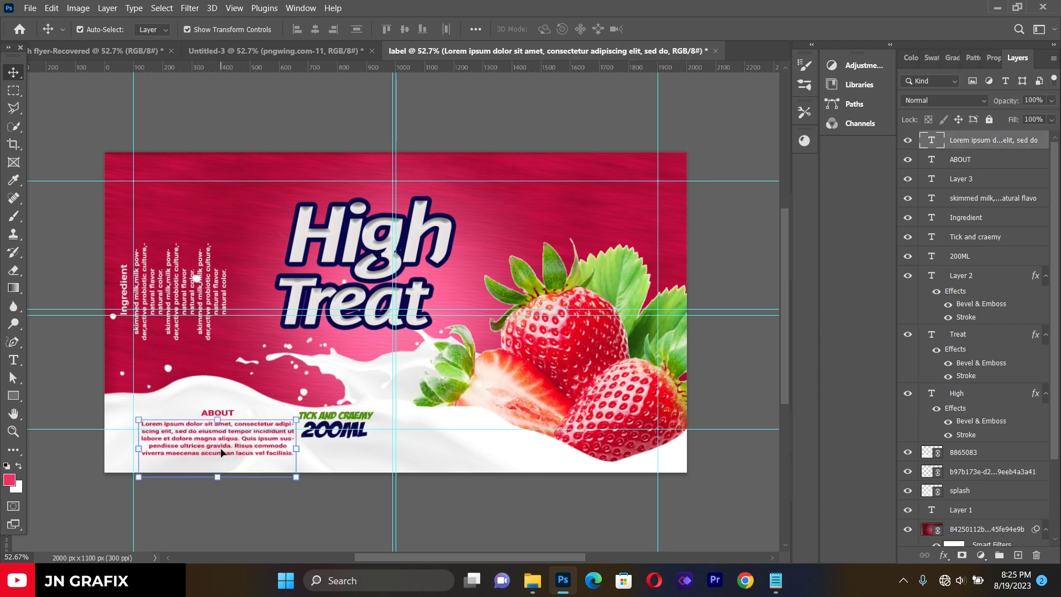
pyautogui.click(87, 394)
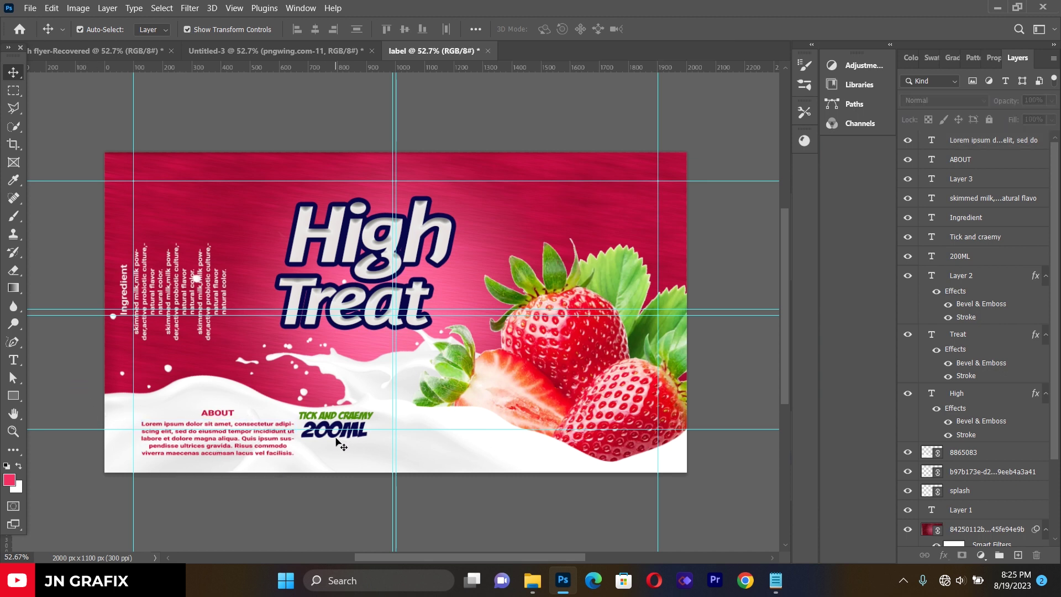
pyautogui.moveTo(259, 442); pyautogui.dragTo(260, 439)
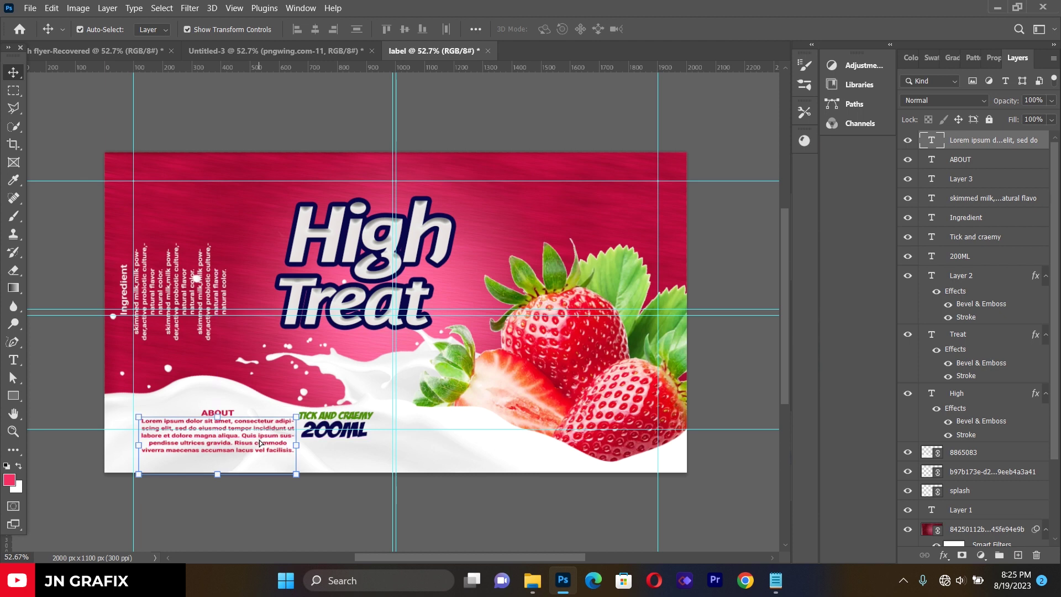
pyautogui.click(55, 387)
# Move the "Tick and craemy" tagline and the "200ML" text right to sit near the label's vertical centre guides
pyautogui.moveTo(334, 415); pyautogui.dragTo(374, 415)
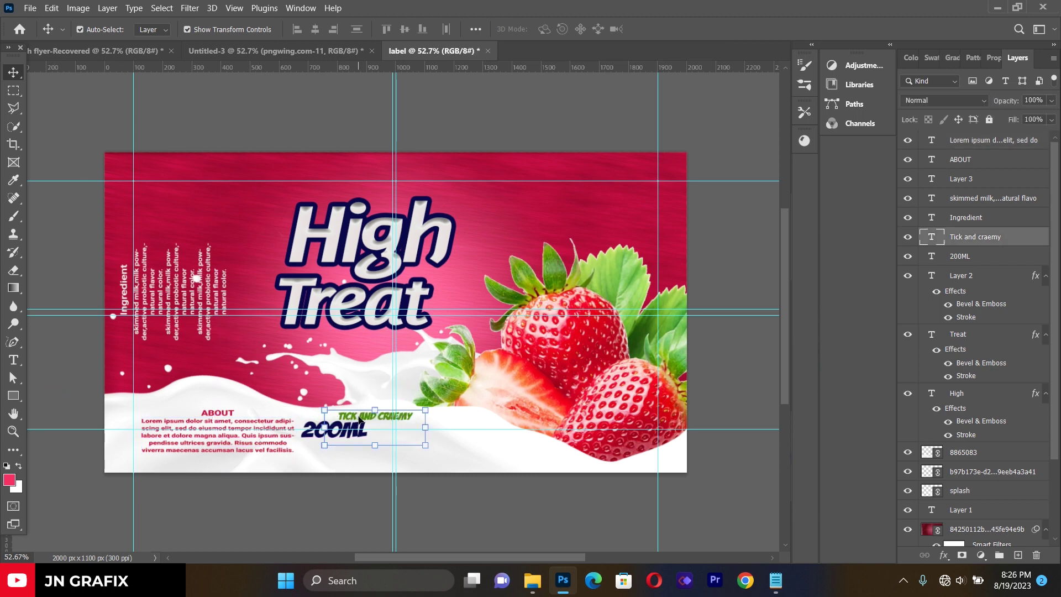
pyautogui.click(94, 423)
pyautogui.moveTo(318, 434); pyautogui.dragTo(365, 445)
pyautogui.click(49, 409)
pyautogui.click(90, 430)
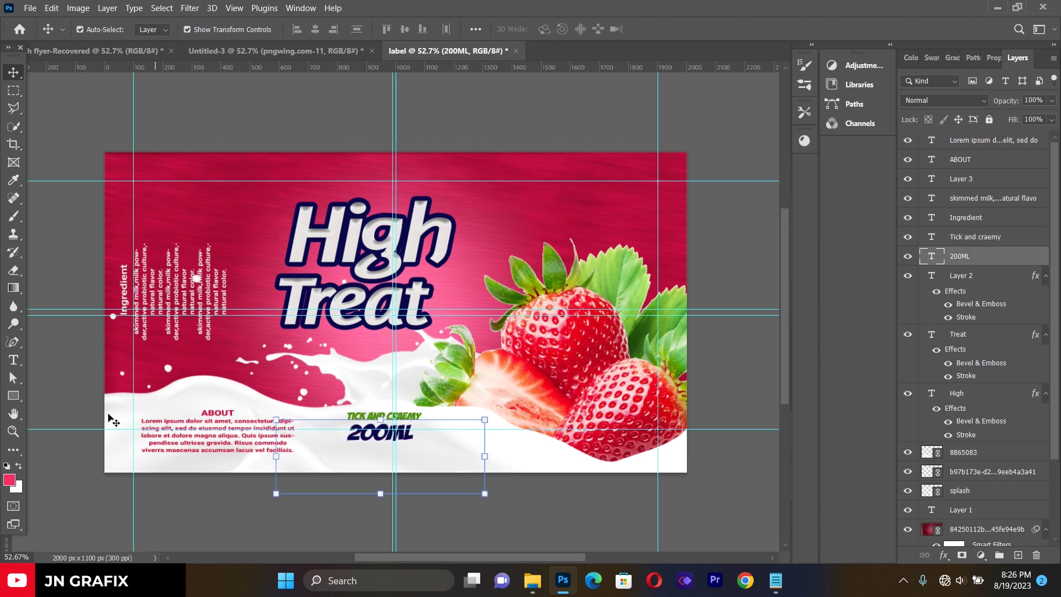
# Move the "ABOUT" heading and its paragraph right together, closer to the "200ML" text
pyautogui.click(104, 414)
pyautogui.moveTo(223, 411); pyautogui.dragTo(255, 445)
pyautogui.click(88, 405)
pyautogui.click(103, 410)
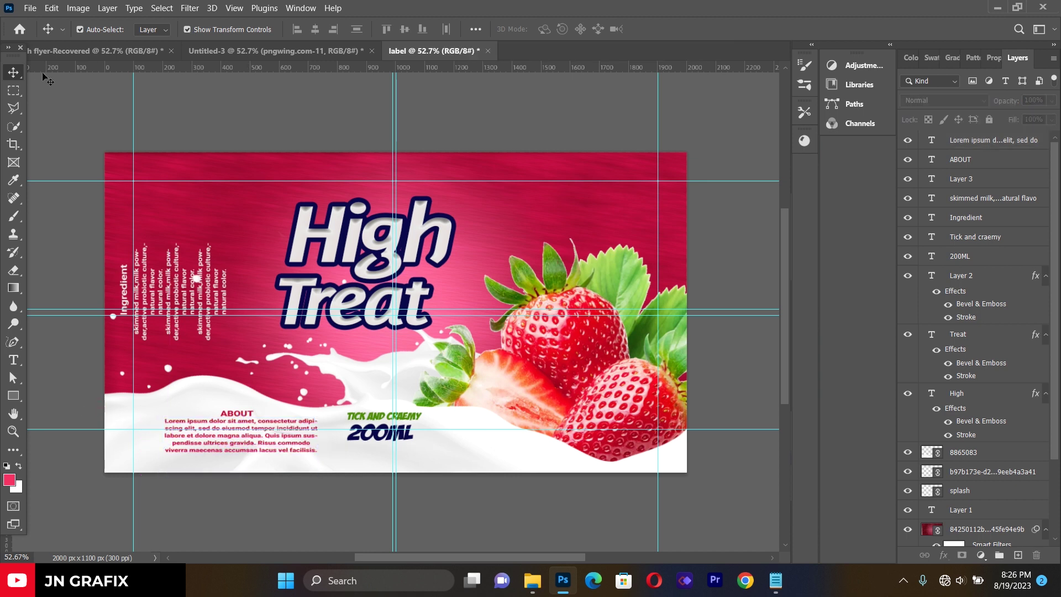
# Place barcode.png as a linked file and position its QR code on the milk area left of the "ABOUT" paragraph
pyautogui.click(30, 8)
pyautogui.click(62, 269)
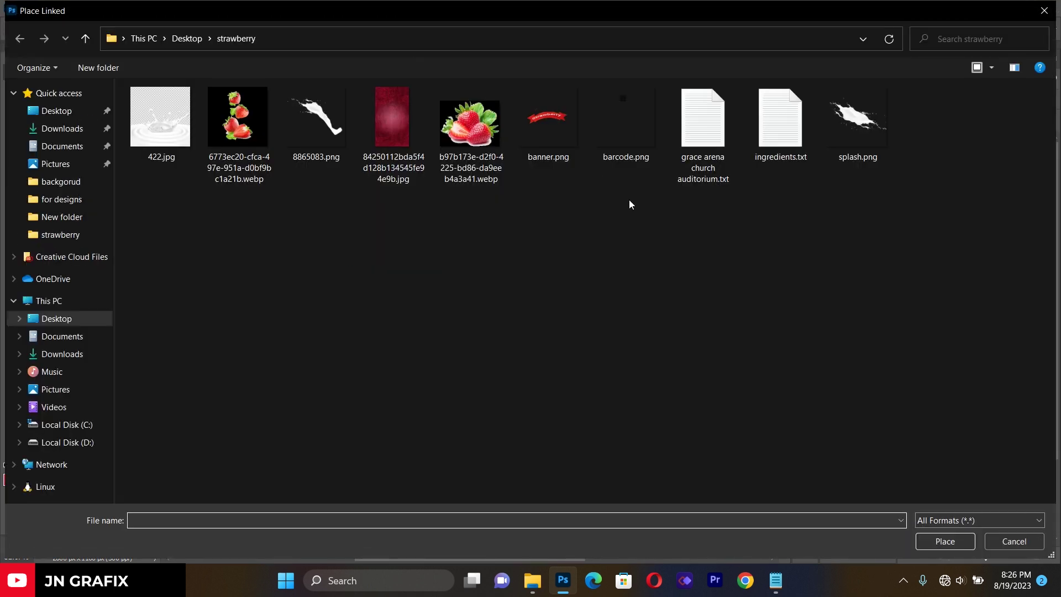
pyautogui.doubleClick(625, 127)
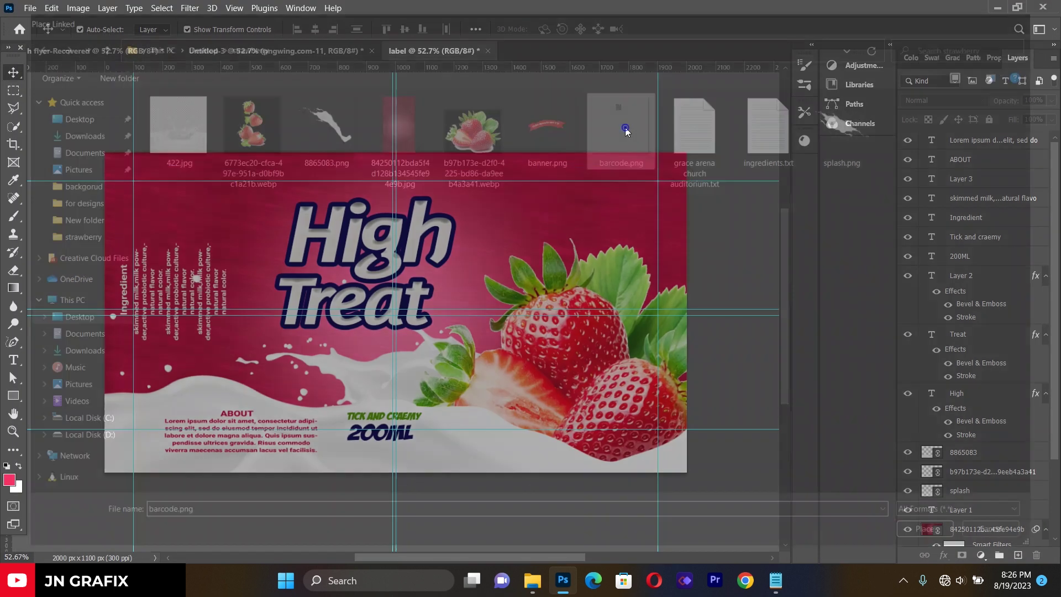
pyautogui.moveTo(385, 219); pyautogui.dragTo(134, 437)
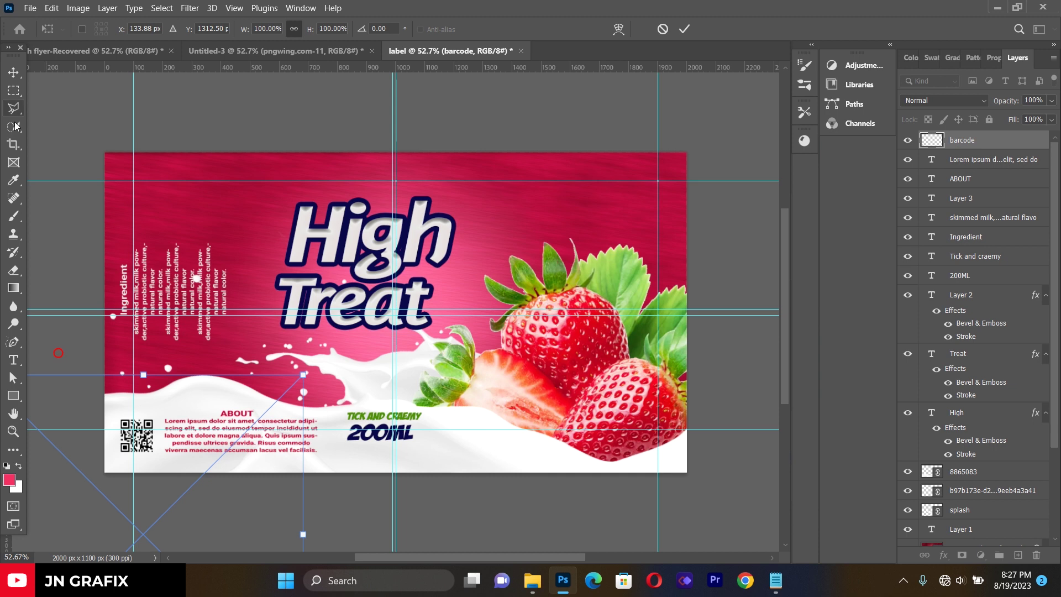
pyautogui.click(14, 71)
pyautogui.click(56, 165)
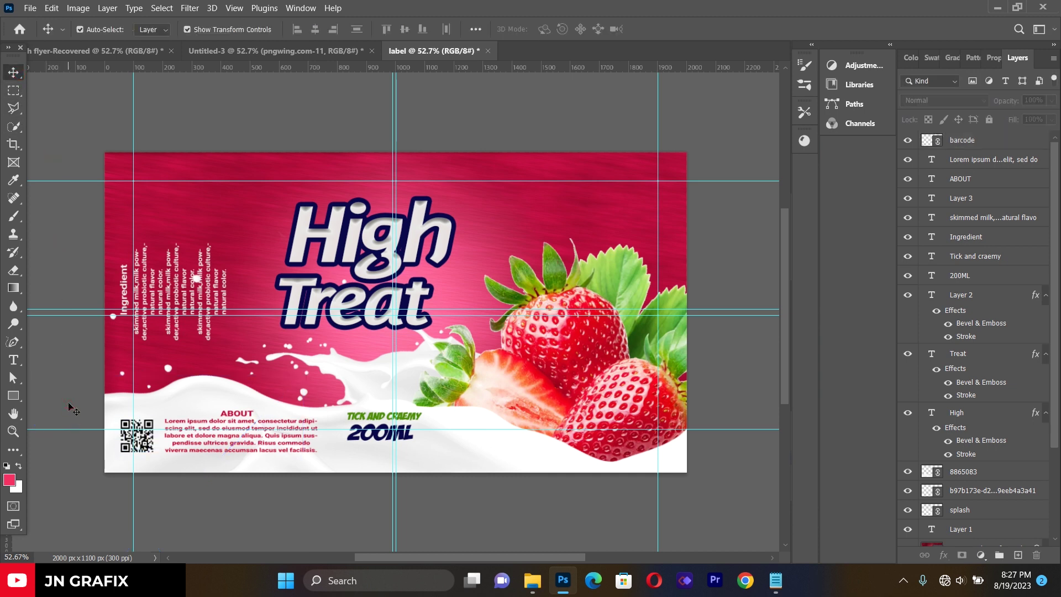
# Nudge the "200ML" text and the "Tick and craemy" tagline slightly down while keeping them close together
pyautogui.click(367, 441)
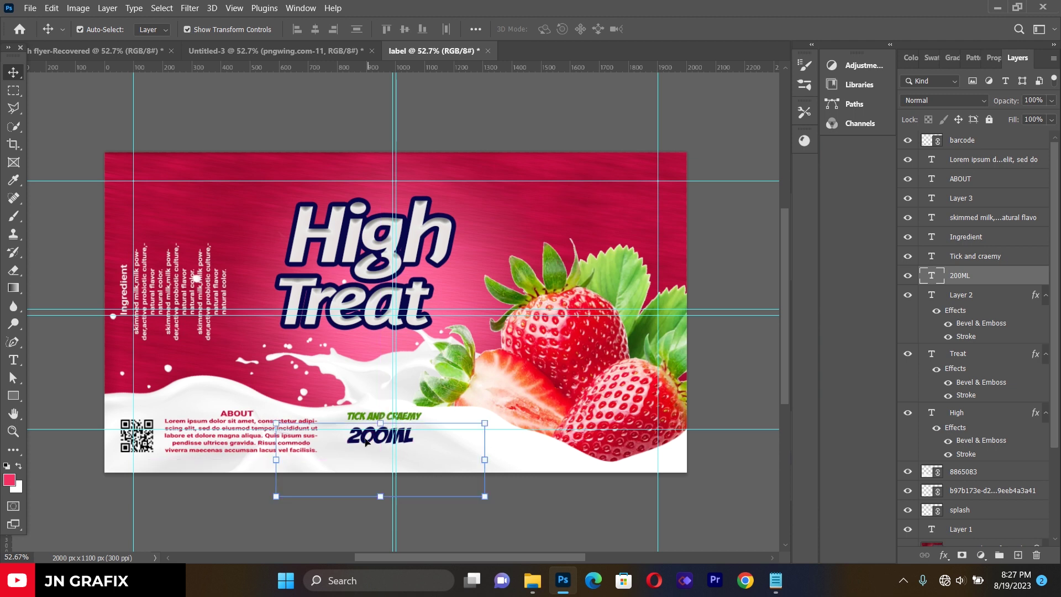
pyautogui.click(335, 331)
pyautogui.click(370, 419)
pyautogui.moveTo(369, 419); pyautogui.dragTo(369, 422)
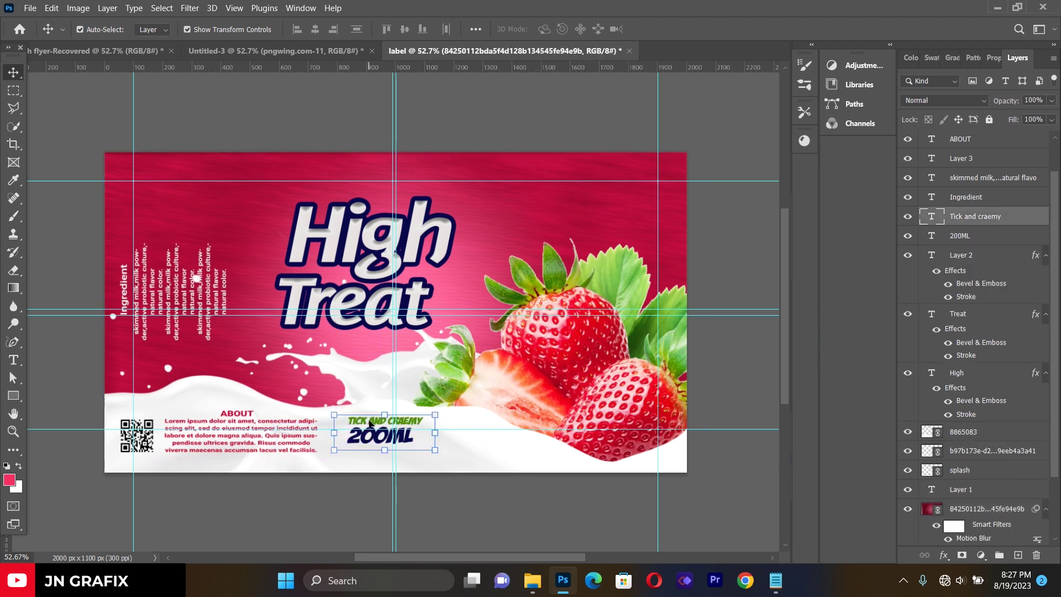
pyautogui.click(194, 128)
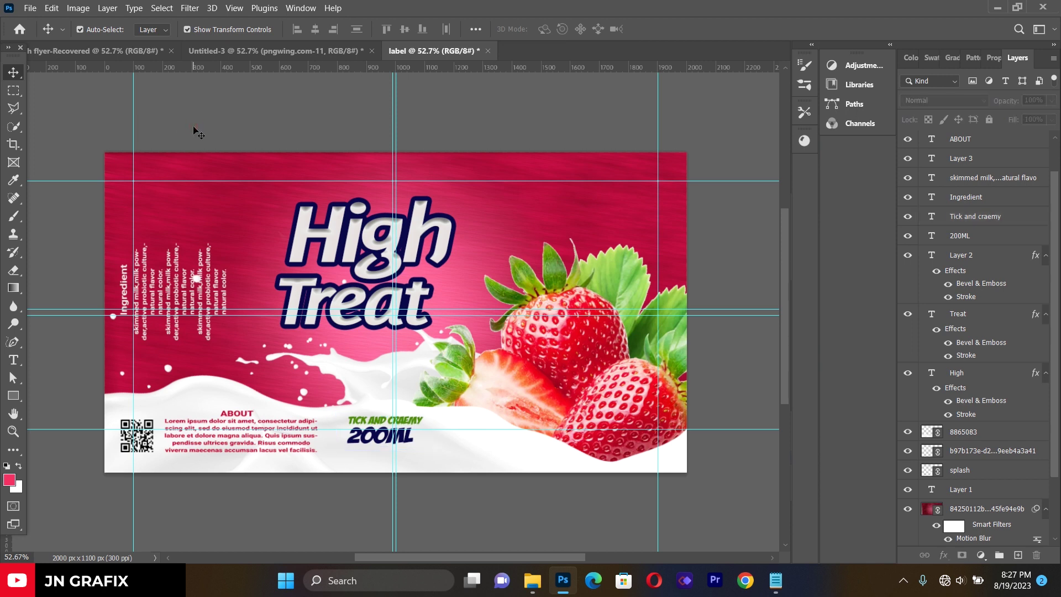
# Place the 6773ec20 strawberry image as a linked file, scaled to 16.26% and cropped by the label's top edge above the ingredients text
pyautogui.click(26, 11)
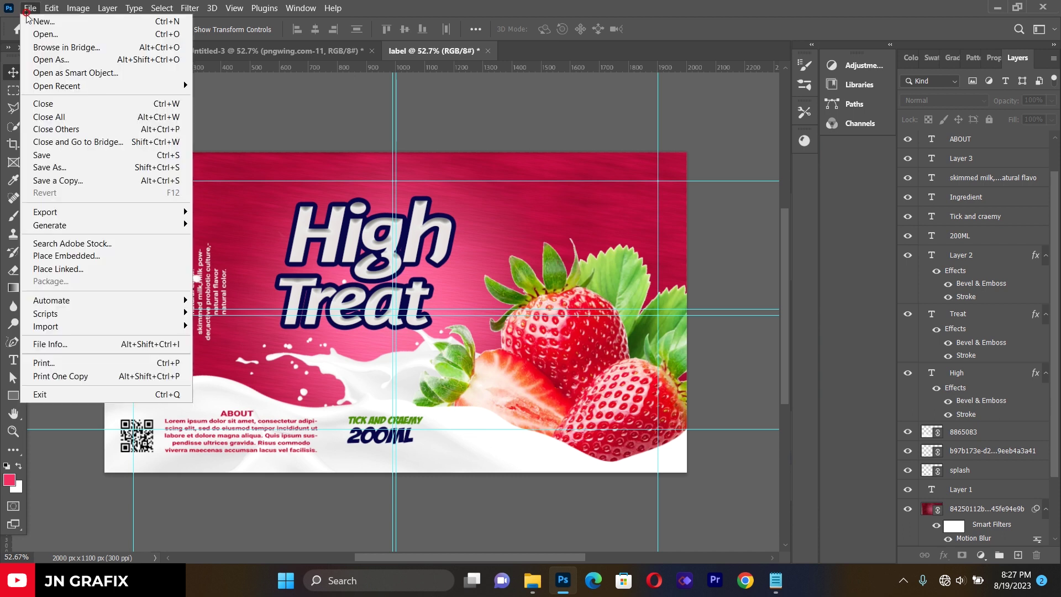
pyautogui.click(58, 269)
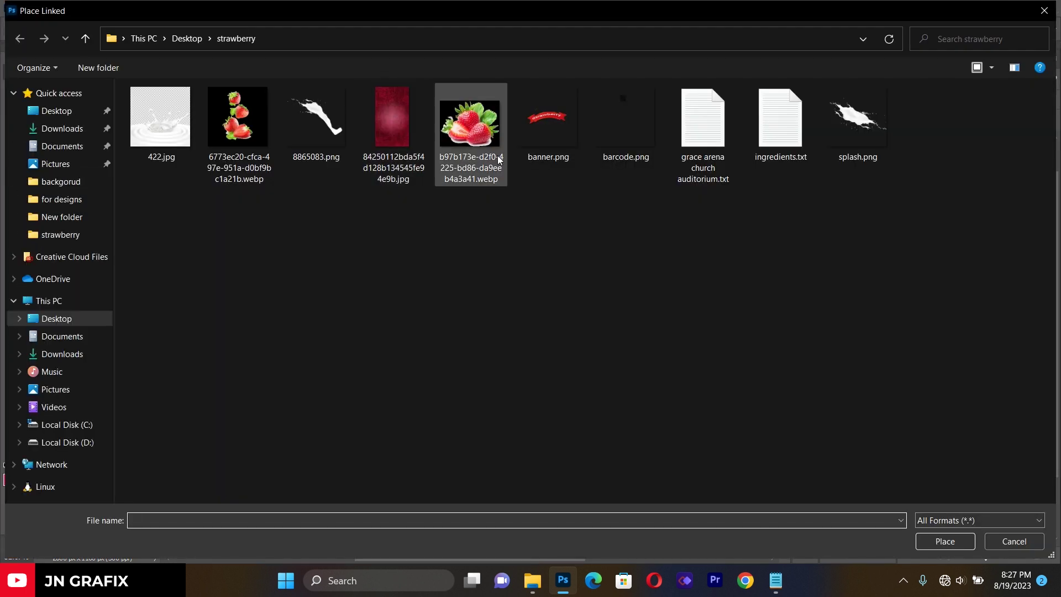
pyautogui.doubleClick(238, 119)
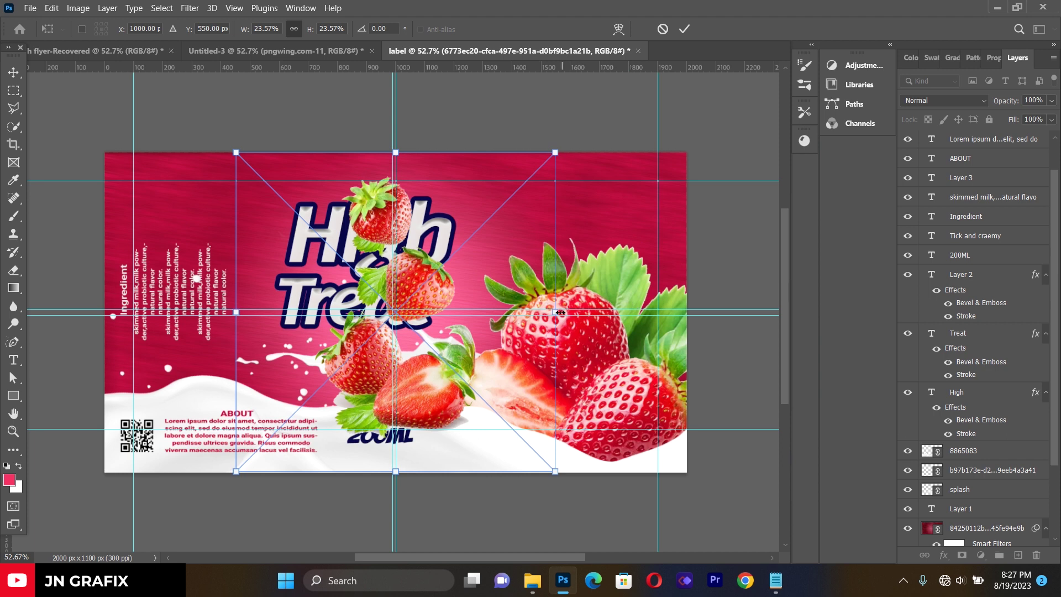
pyautogui.moveTo(555, 312); pyautogui.dragTo(456, 313)
pyautogui.moveTo(369, 350); pyautogui.dragTo(241, 184)
pyautogui.press('Return')
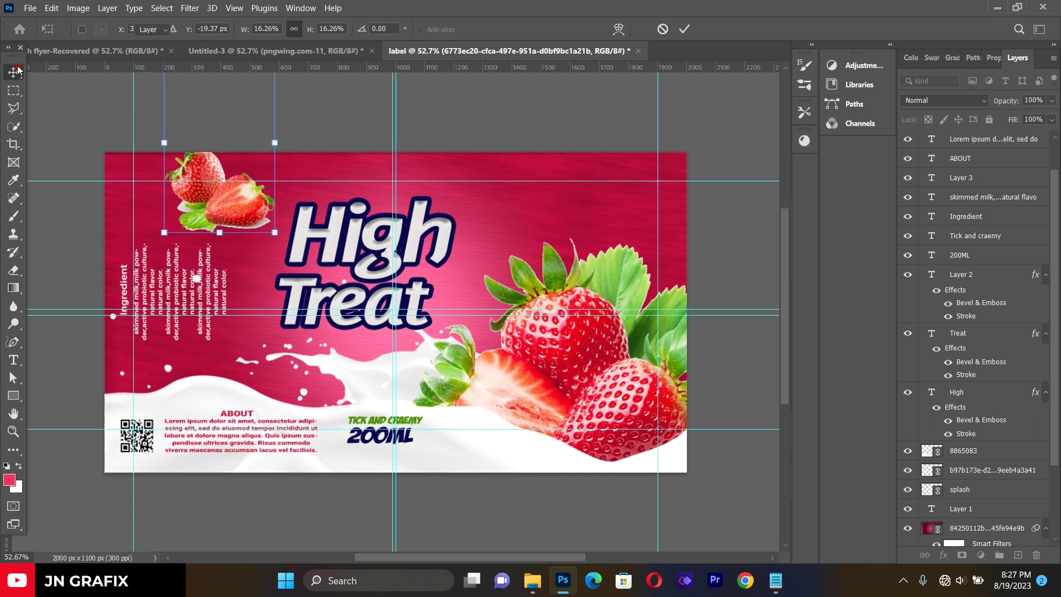
pyautogui.click(224, 204)
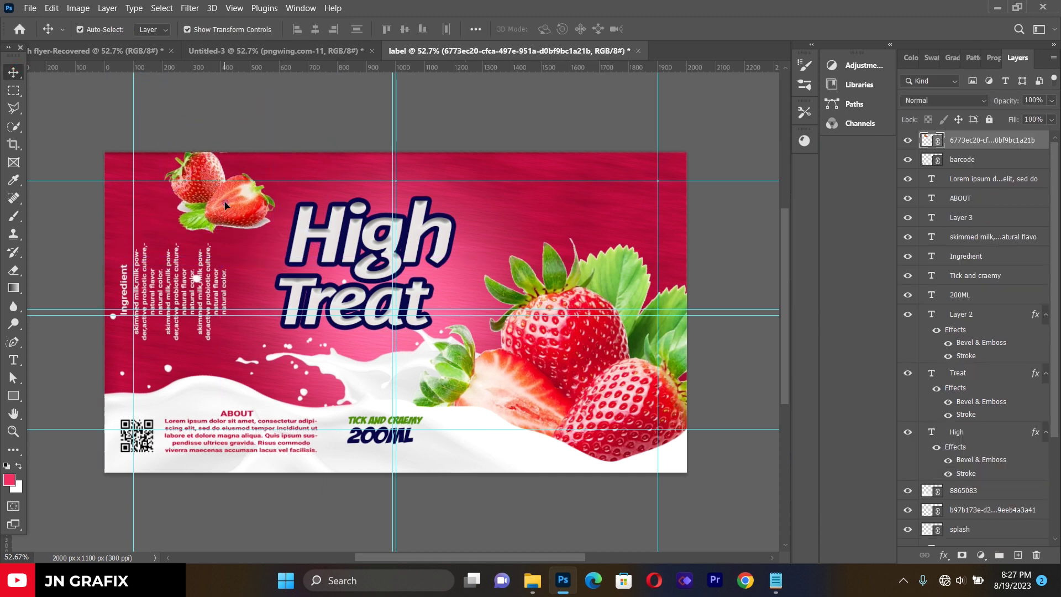
# Apply a Motion Blur to the small strawberries with an angle of -10° and a distance of 45 pixels
pyautogui.click(190, 8)
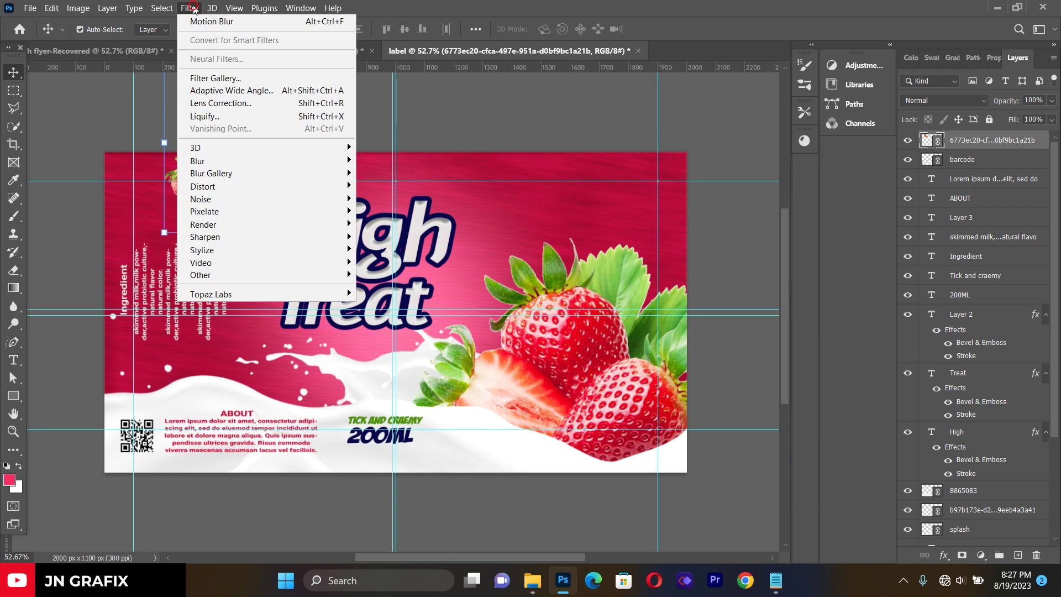
pyautogui.moveTo(210, 161)
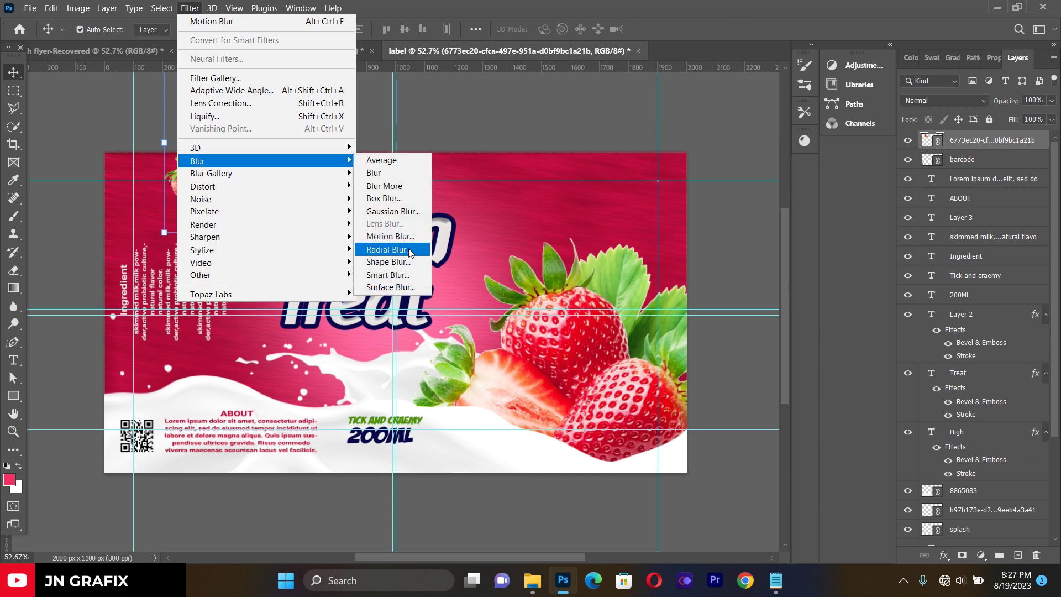
pyautogui.click(390, 237)
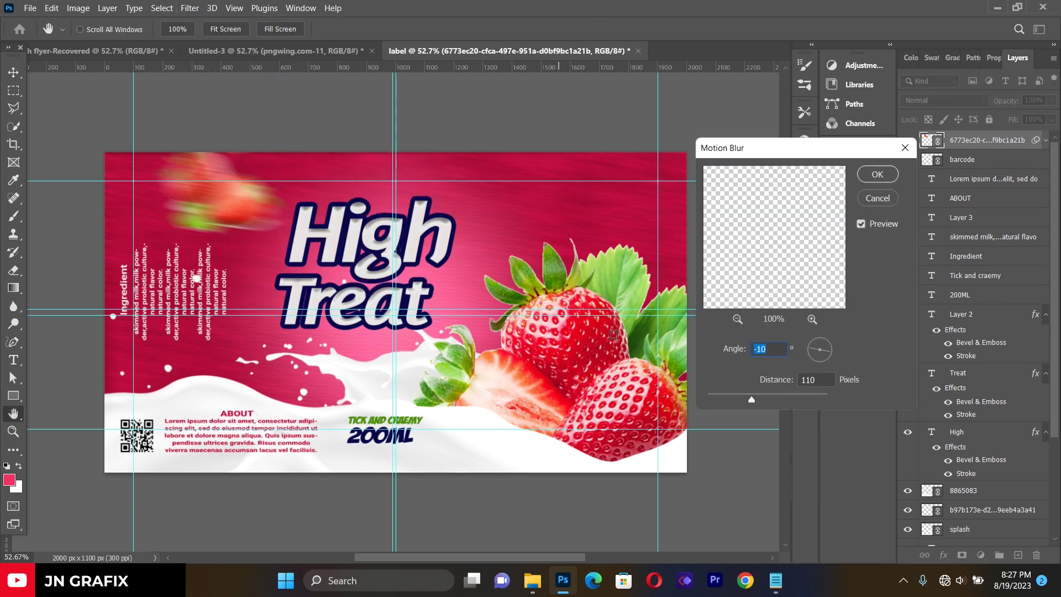
pyautogui.moveTo(731, 392)
pyautogui.mouseDown()
pyautogui.moveTo(720, 393)
pyautogui.moveTo(737, 394)
pyautogui.mouseUp()
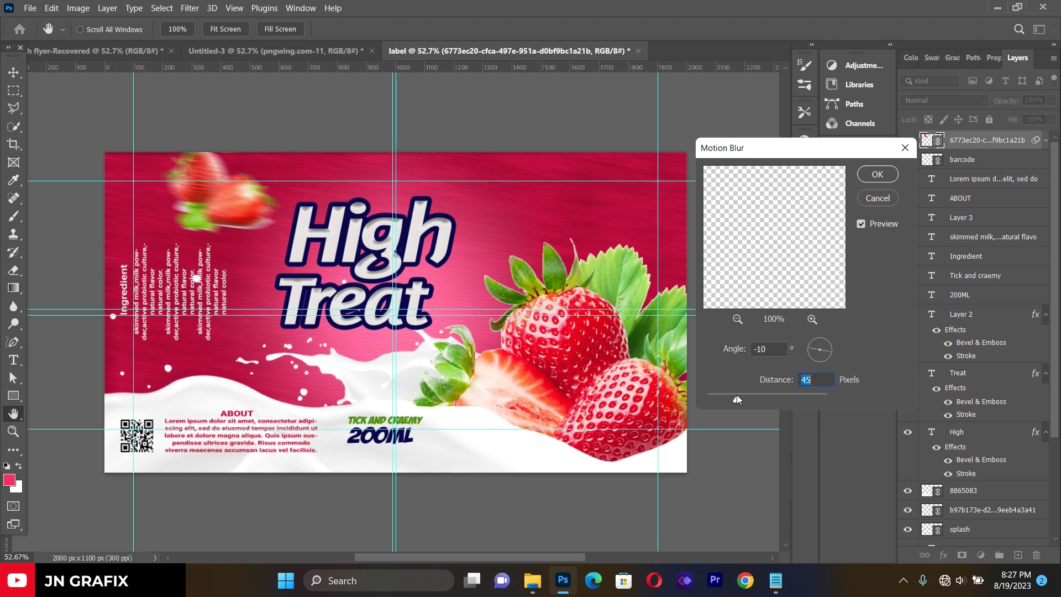
pyautogui.click(882, 174)
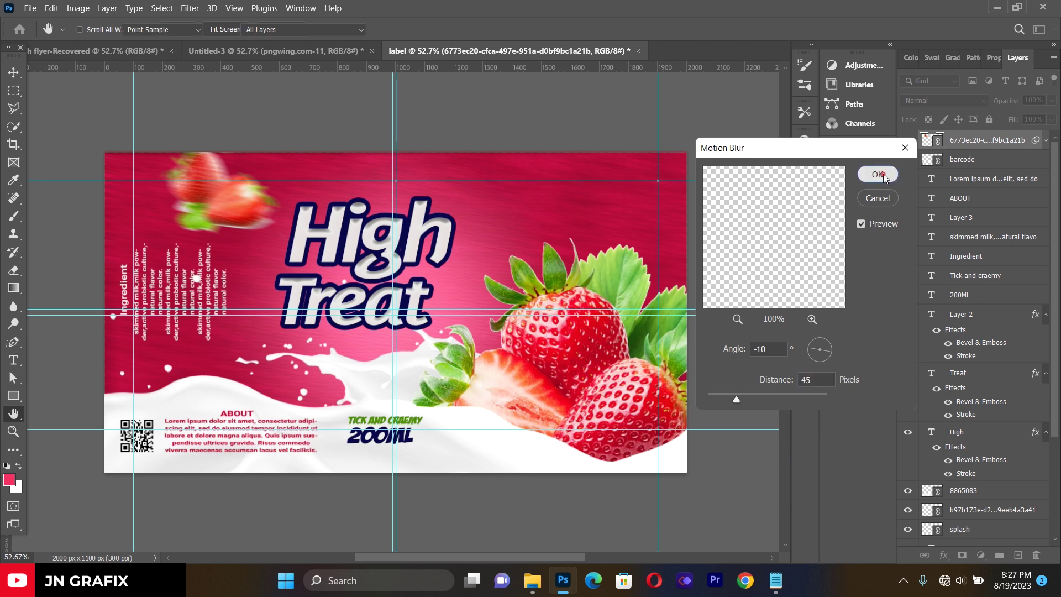
pyautogui.click(581, 122)
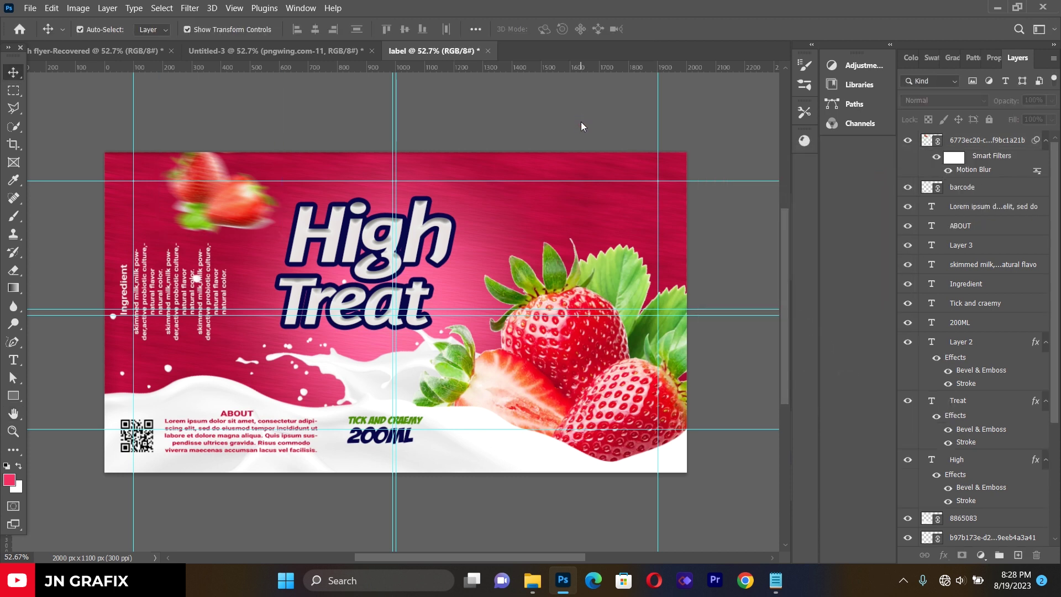
# Place banner.png as a linked file over the large strawberries and rotate it to about -11.82°
pyautogui.click(31, 8)
pyautogui.click(58, 269)
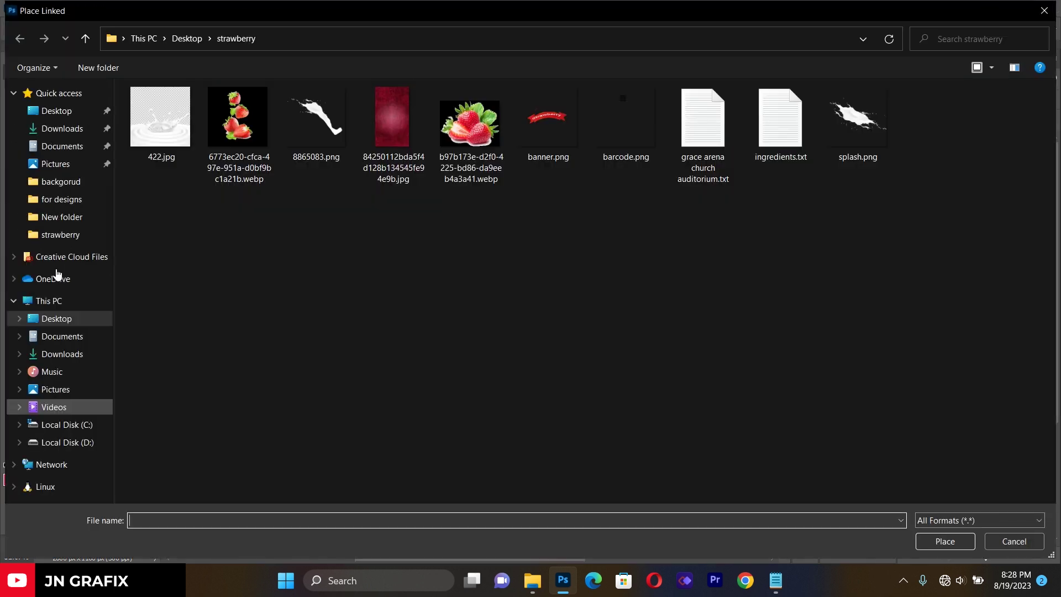
pyautogui.doubleClick(550, 117)
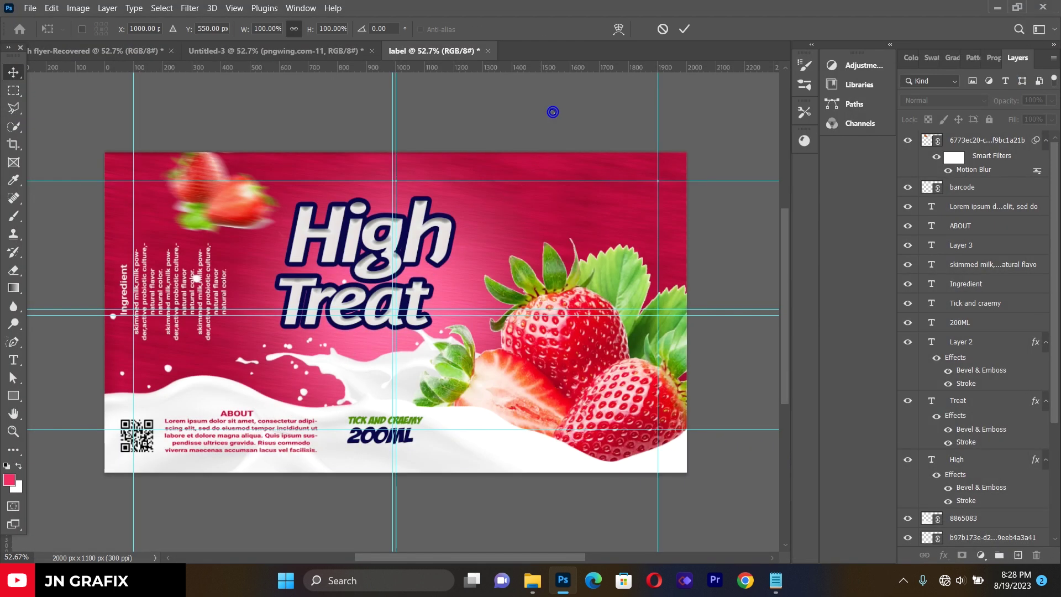
pyautogui.moveTo(444, 310); pyautogui.dragTo(583, 423)
pyautogui.moveTo(705, 417); pyautogui.dragTo(691, 365)
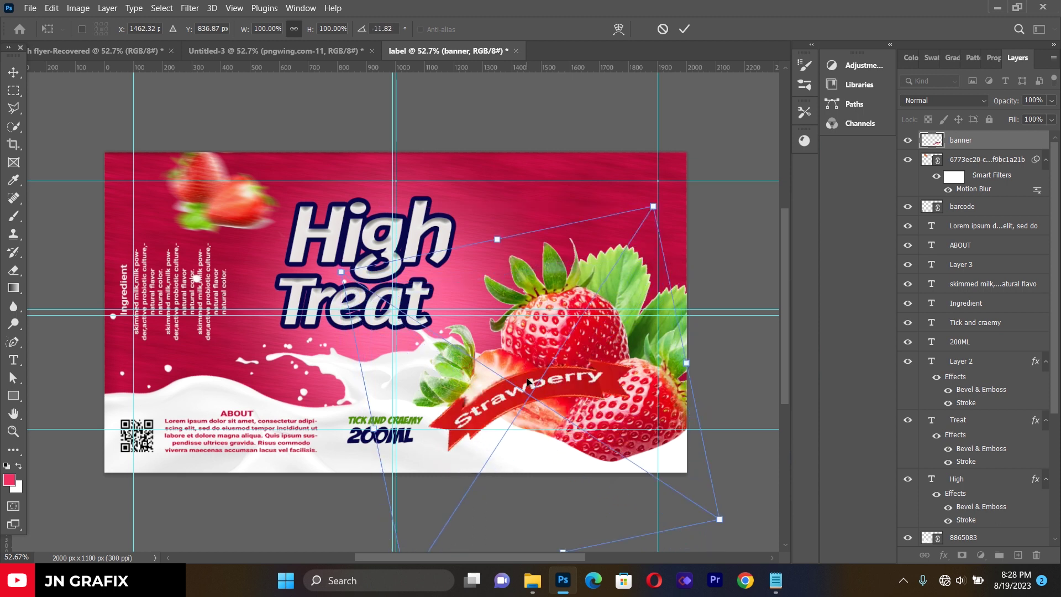
pyautogui.press('Return')
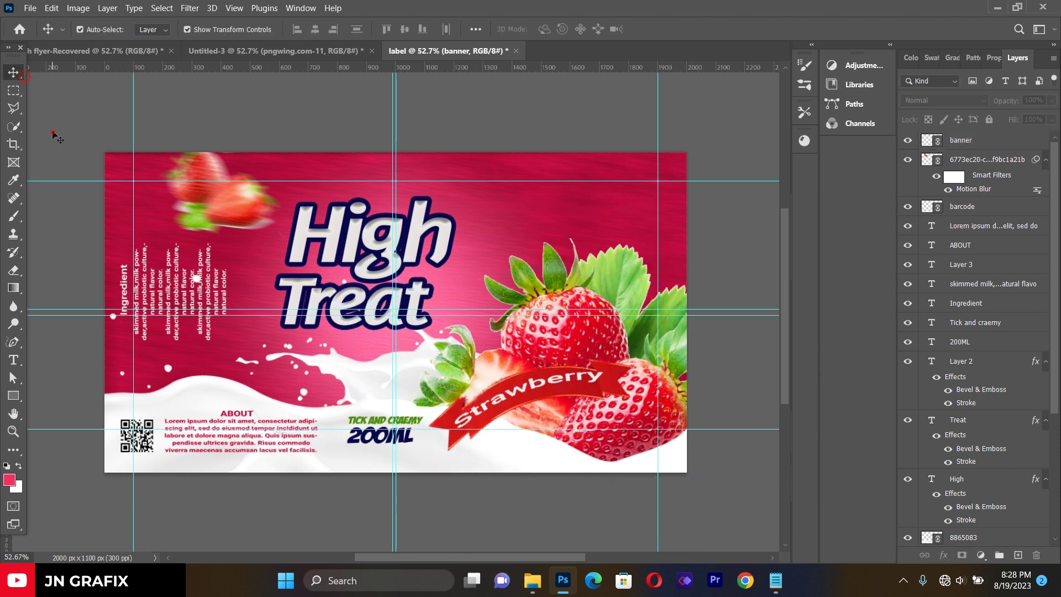
# Scale the "Strawberry" banner down and position it across the lower part of the cut strawberry, beside the "200ML" text
pyautogui.click(513, 420)
pyautogui.moveTo(589, 387); pyautogui.dragTo(611, 396)
pyautogui.moveTo(538, 410); pyautogui.dragTo(543, 404)
pyautogui.click(13, 73)
# Duplicate the blurred small strawberries and place the copy in the label's upper-right corner
pyautogui.click(78, 142)
pyautogui.keyDown('alt'); pyautogui.moveTo(179, 188); pyautogui.dragTo(615, 188); pyautogui.keyUp('alt')
pyautogui.click(491, 119)
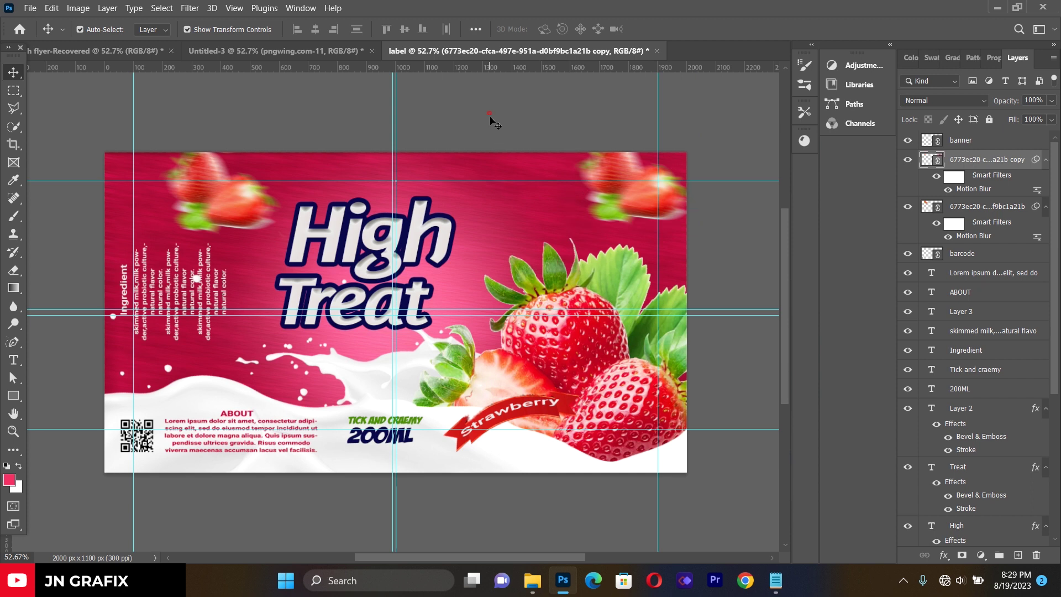
# Move the "High" and "Treat" title words right toward the vertical centre guides, keeping "Treat" tucked close beneath "High"
pyautogui.moveTo(430, 242); pyautogui.dragTo(448, 240)
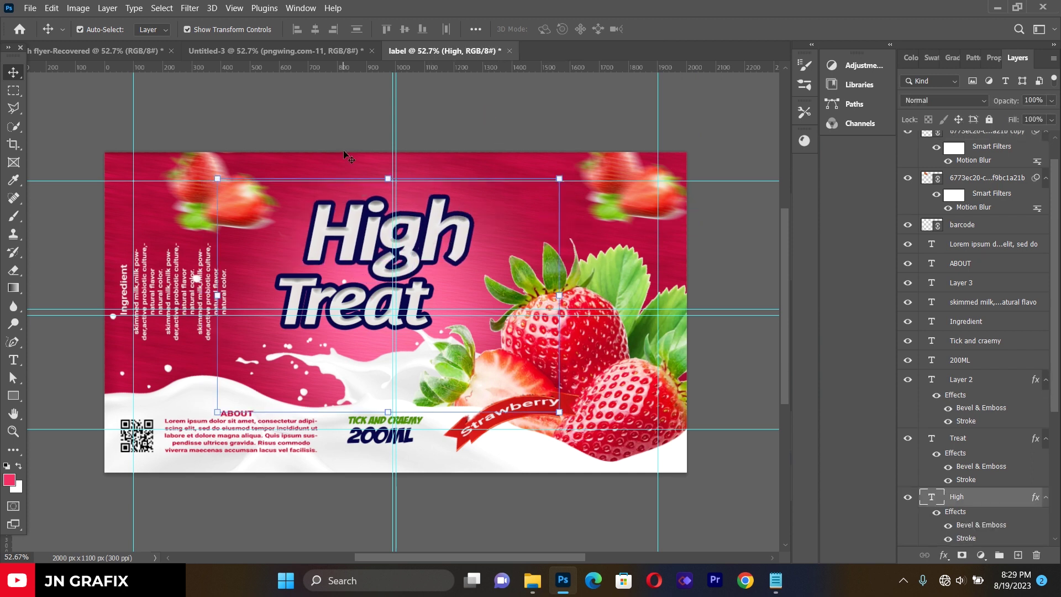
pyautogui.moveTo(363, 293); pyautogui.dragTo(369, 297)
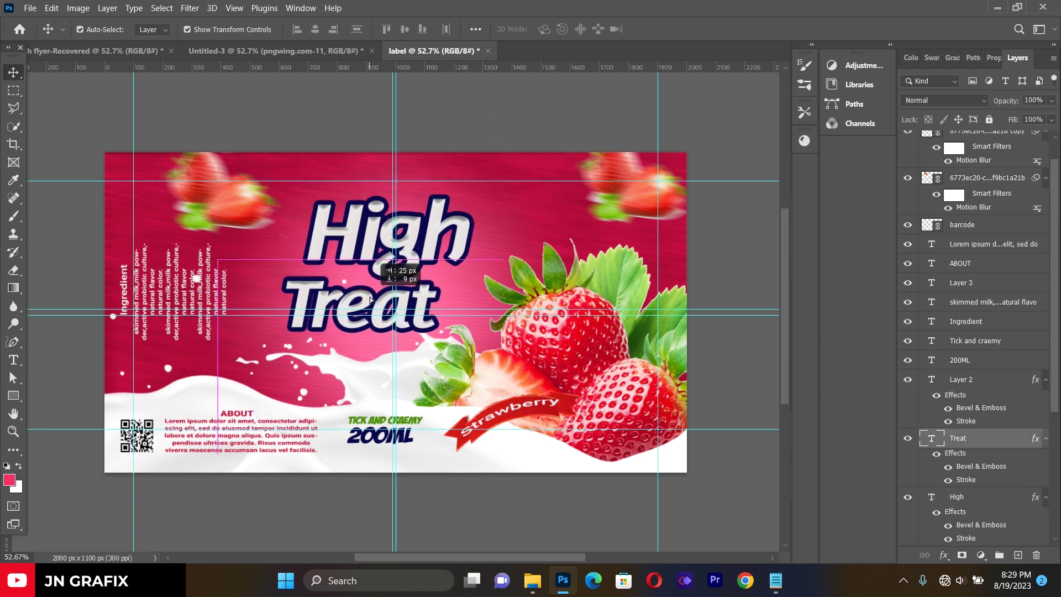
pyautogui.click(325, 127)
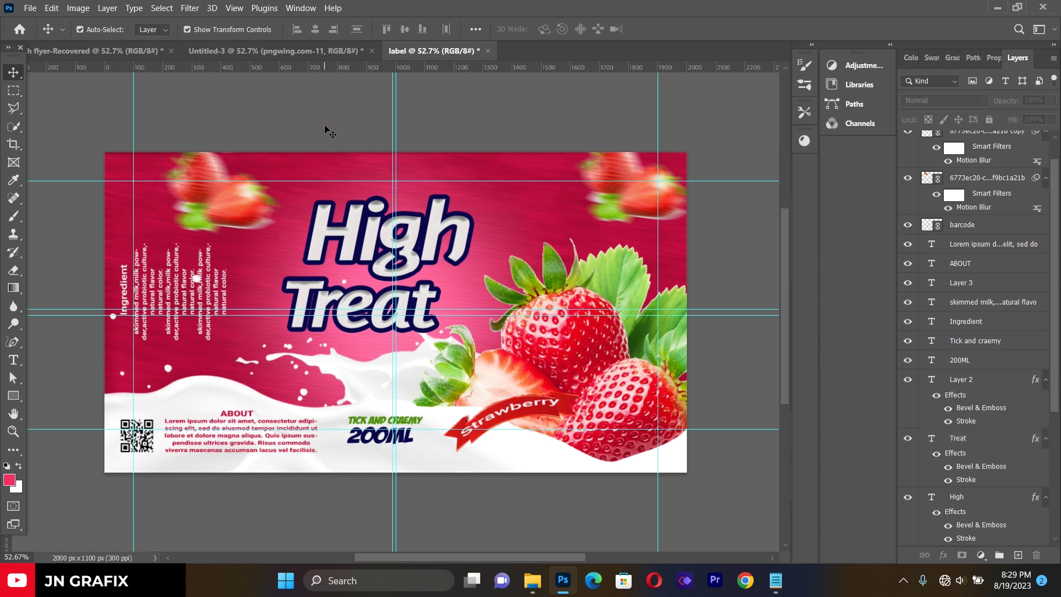
pyautogui.moveTo(361, 315); pyautogui.dragTo(365, 318)
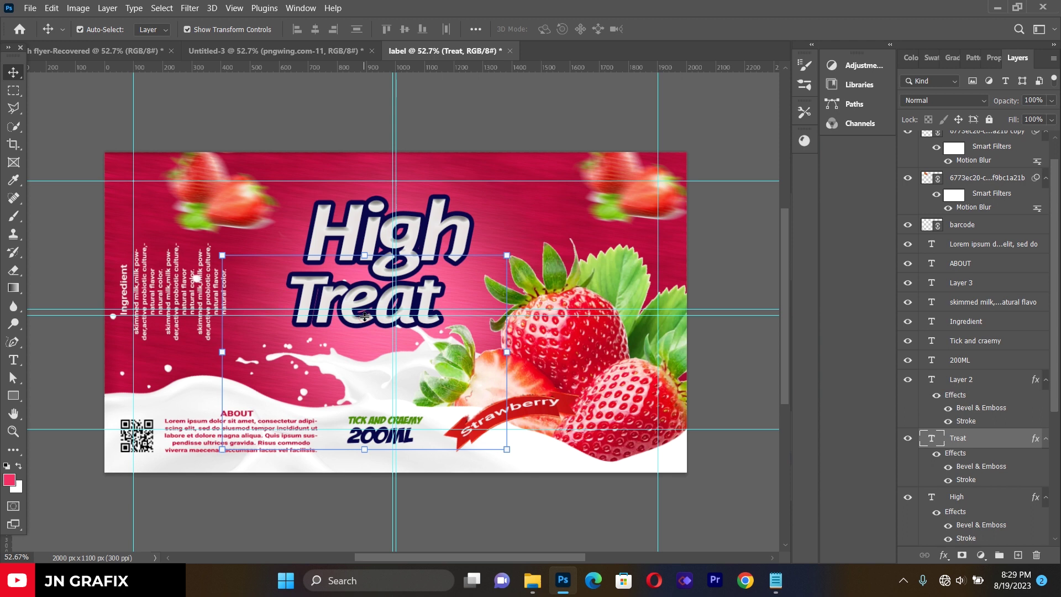
pyautogui.click(287, 269)
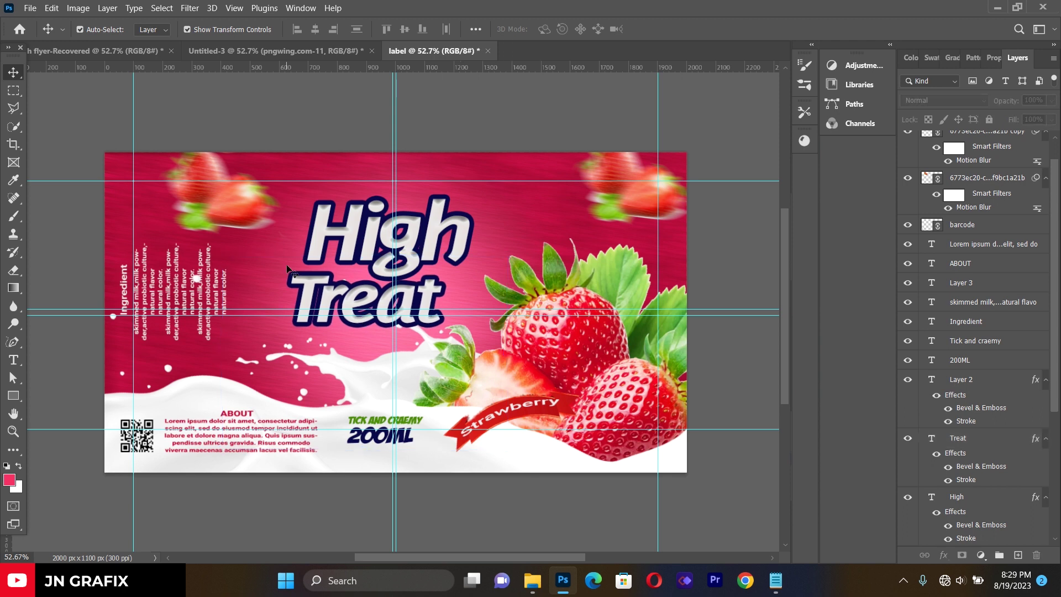